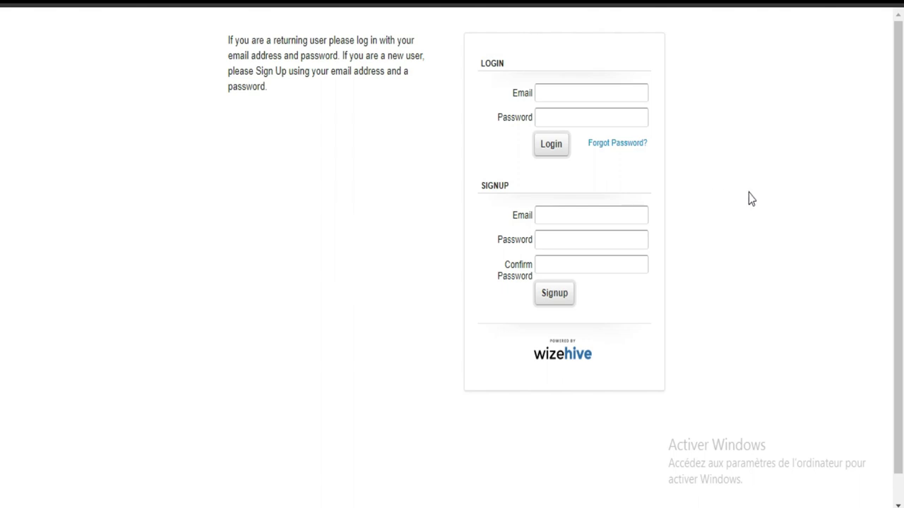
Fill the sign-up email with a saved address from the autofill suggestions.
left_click_drag(898, 202, 899, 81)
left_click(566, 93)
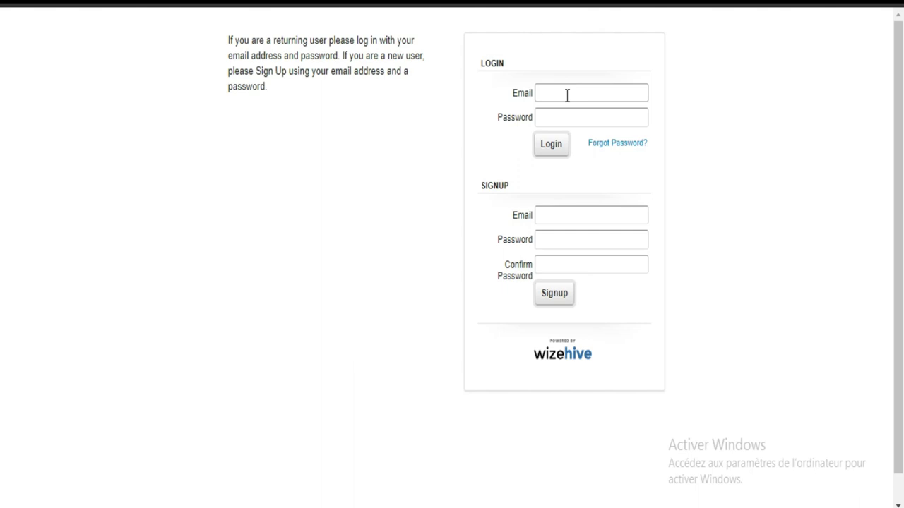
left_click(566, 94)
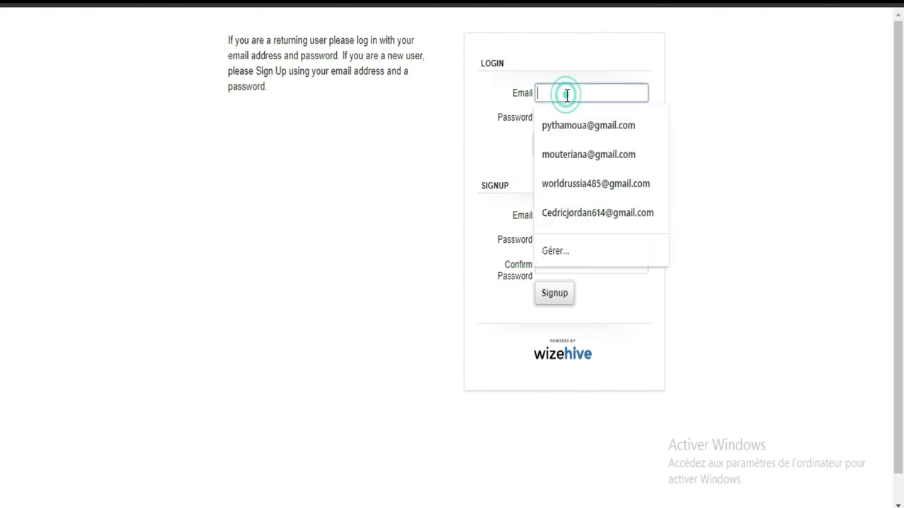
left_click(691, 89)
left_click(590, 119)
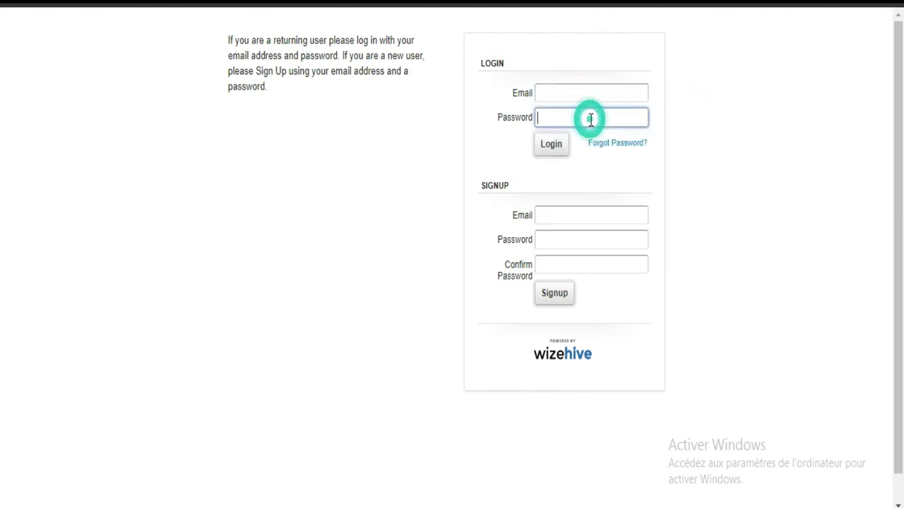
left_click(551, 92)
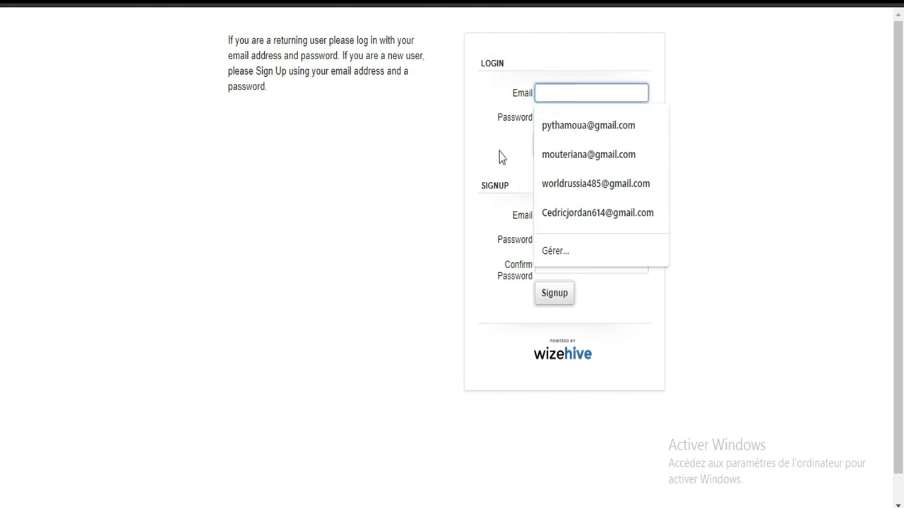
left_click(442, 161)
left_click(565, 218)
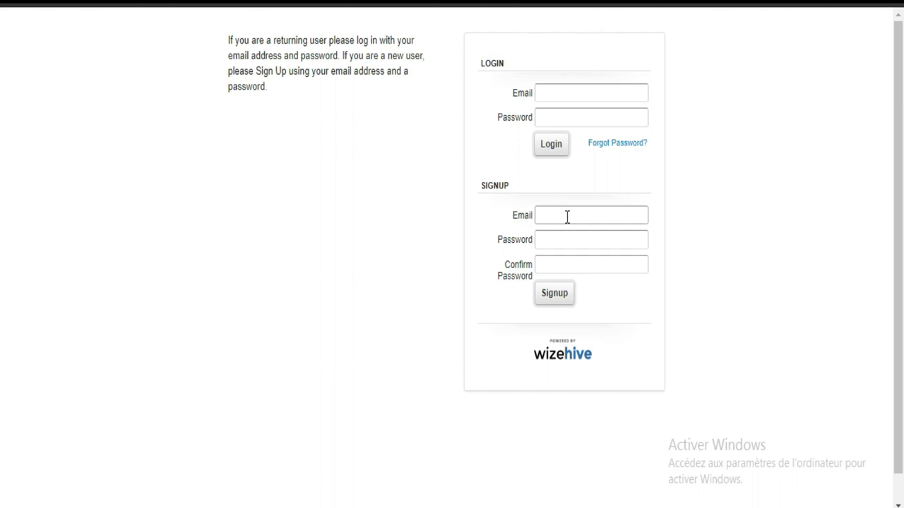
left_click(566, 217)
left_click(490, 219)
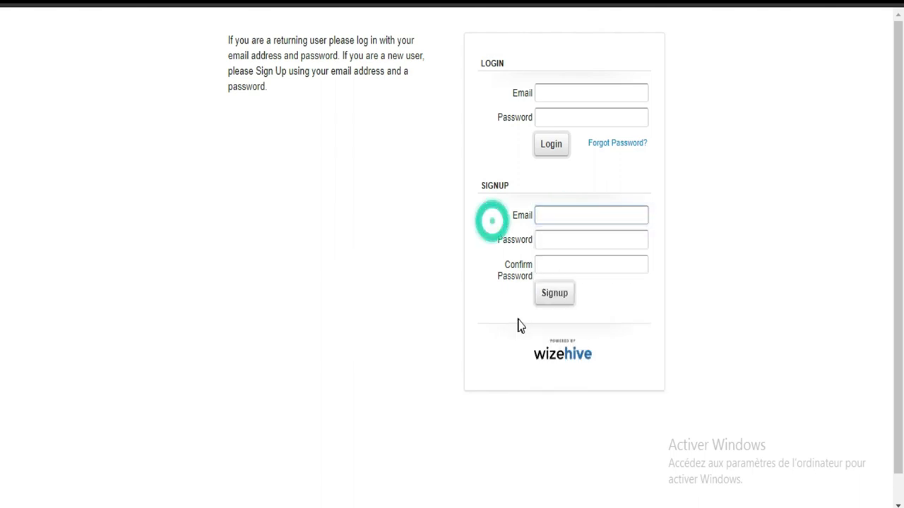
left_click_drag(526, 294, 555, 268)
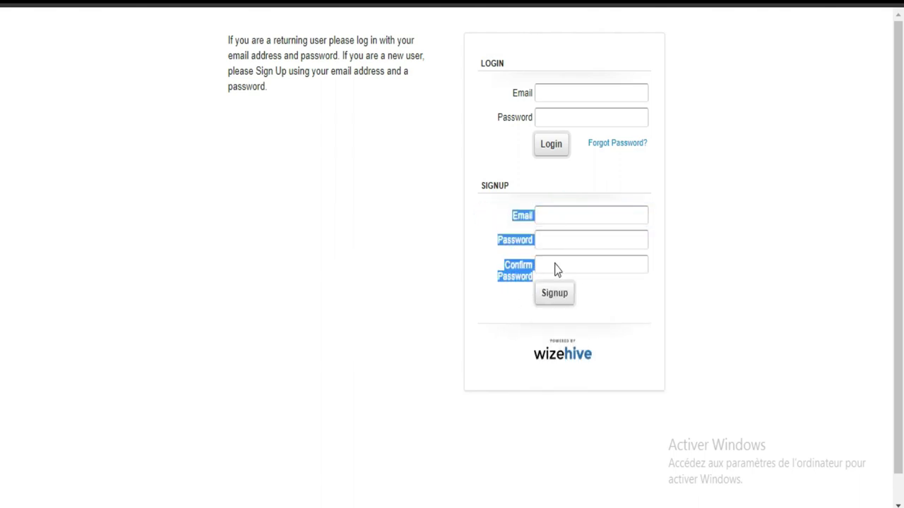
left_click(582, 212)
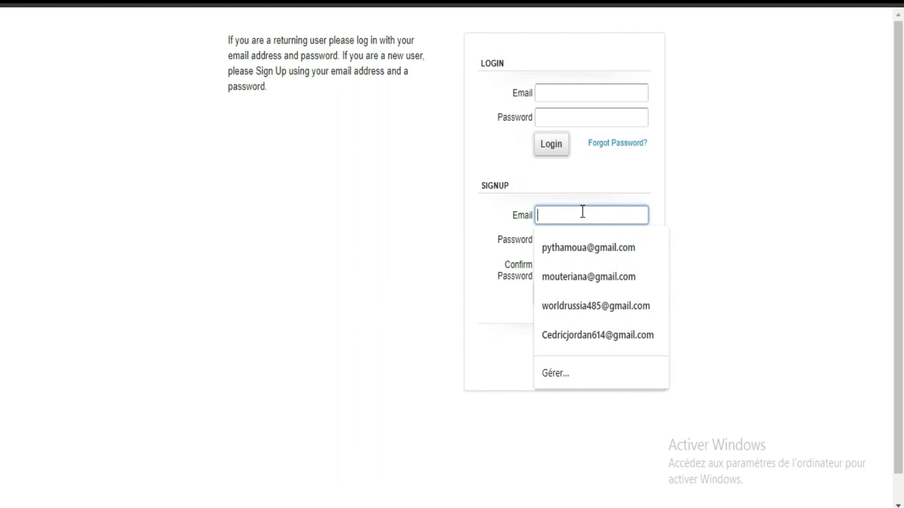
left_click(581, 212)
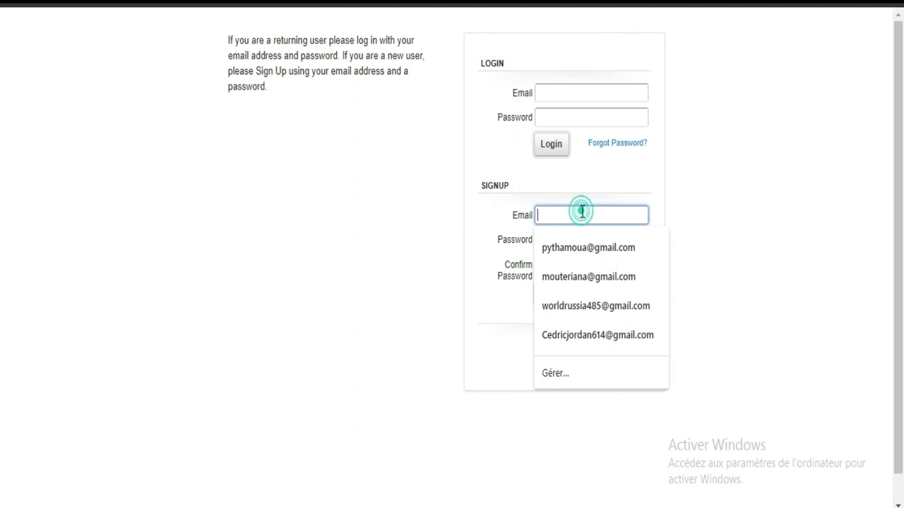
left_click(567, 313)
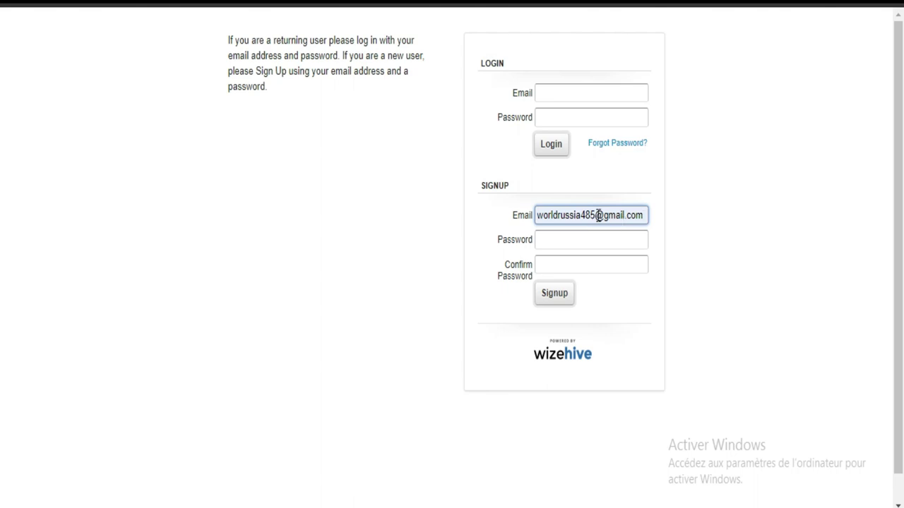
Enter the account password in Password and again in Confirm Password.
left_click(579, 238)
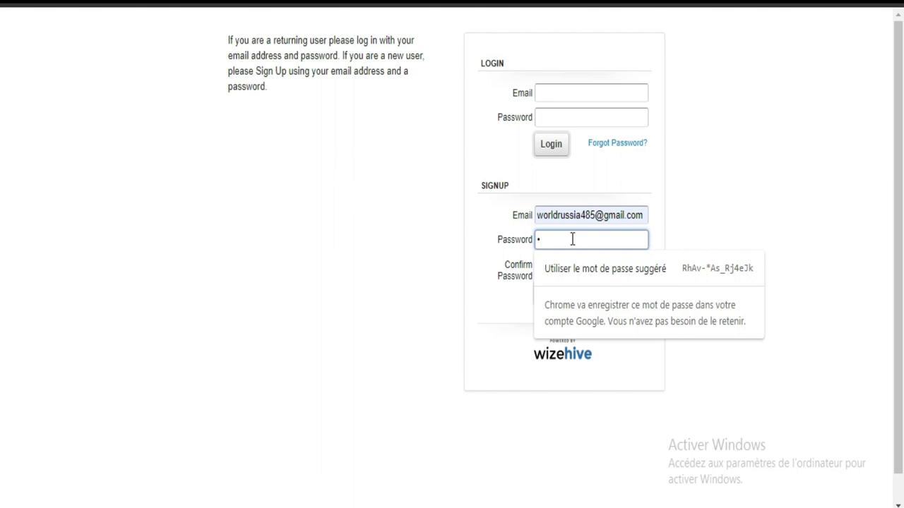
type("aaa")
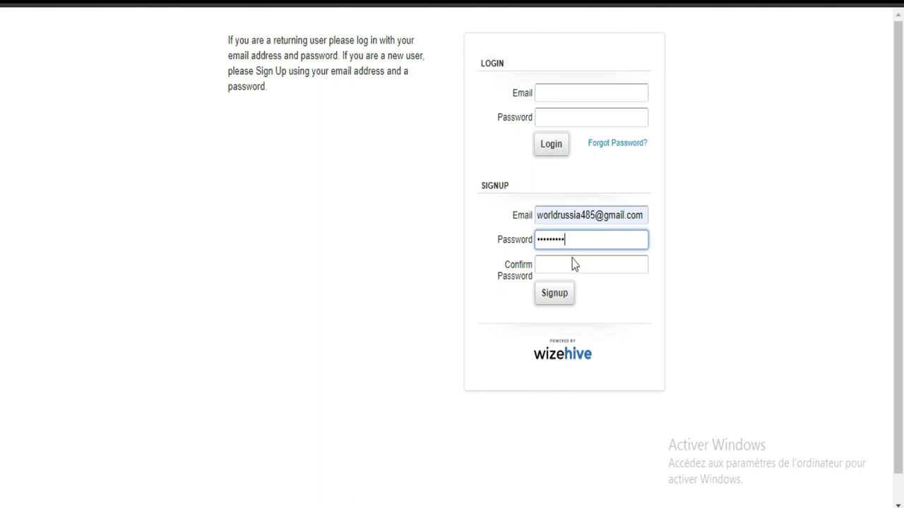
left_click(575, 264)
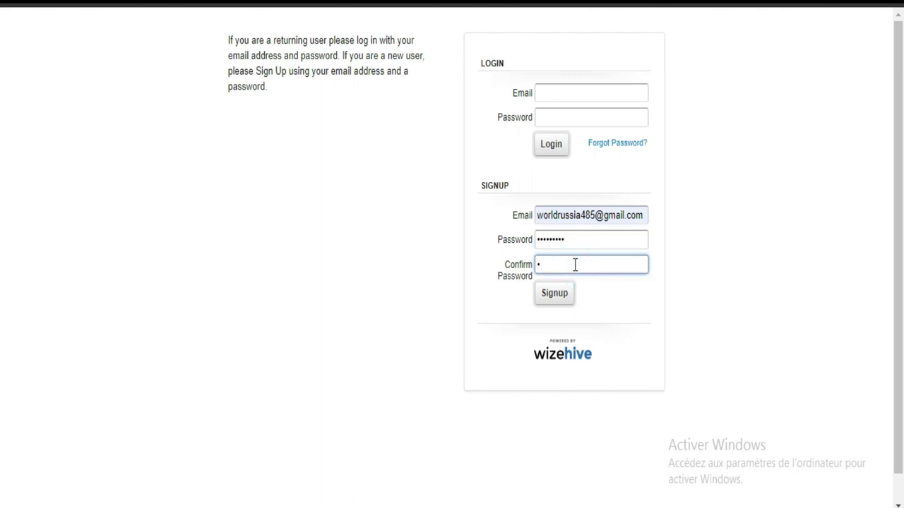
type("aaaaaaaaa")
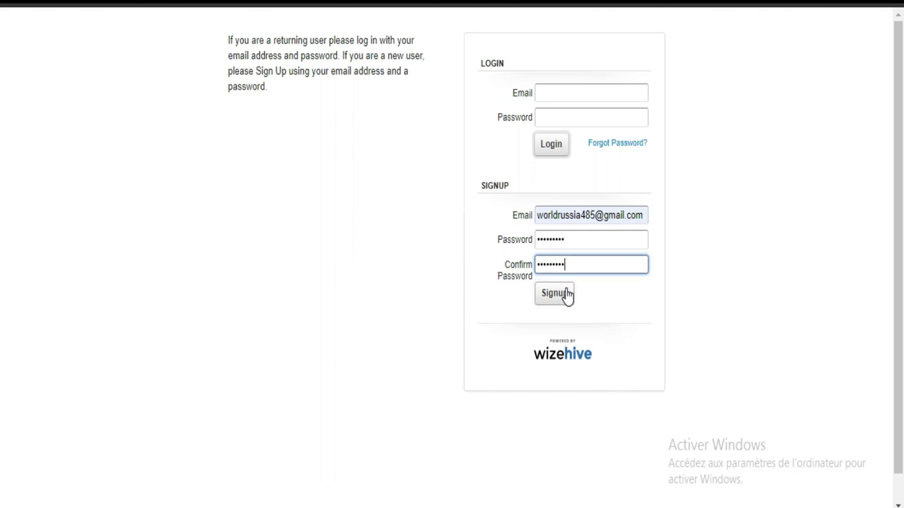
Submit the Signup form and let Chrome save the new login.
left_click(566, 296)
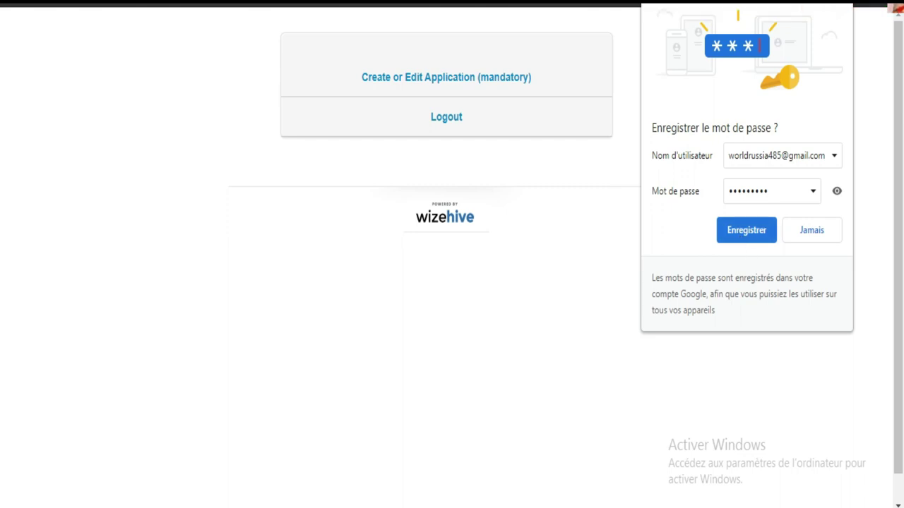
left_click(748, 237)
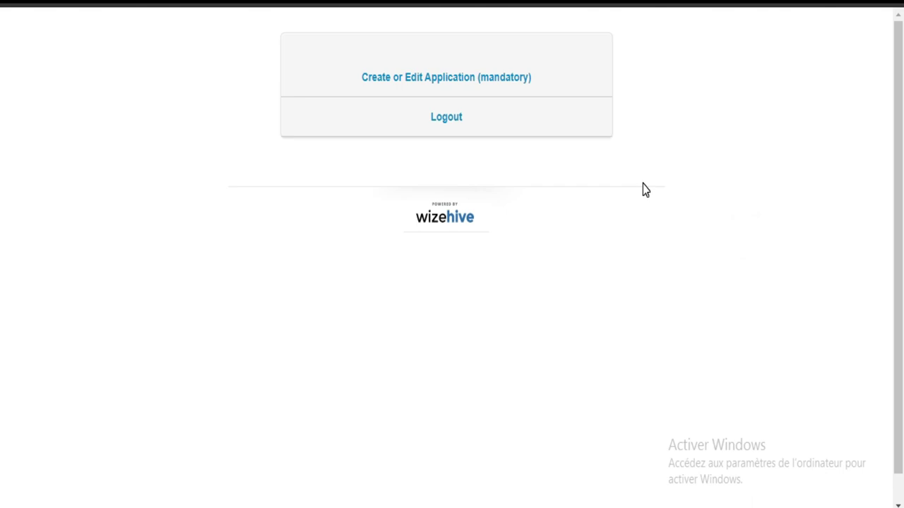
Open the JJ/WBGSP 2021 application and review its header and personal-data section.
left_click(452, 85)
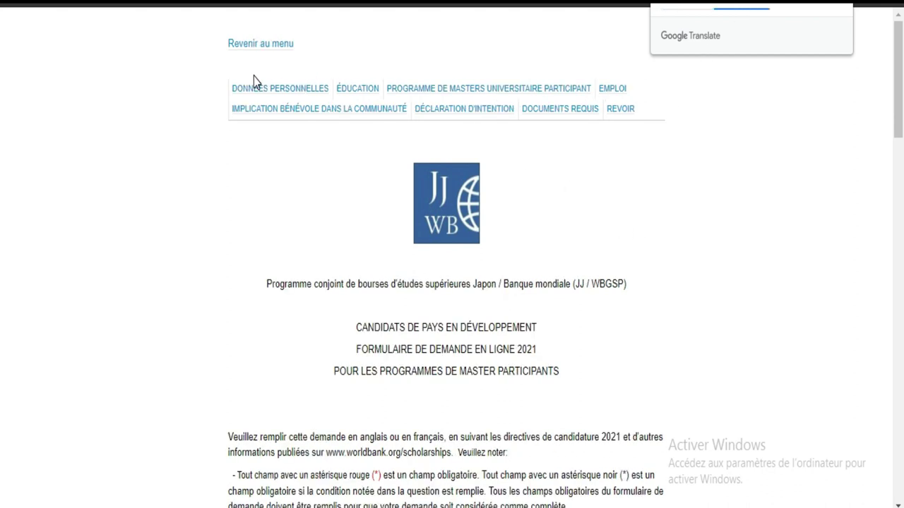
left_click_drag(252, 79, 648, 118)
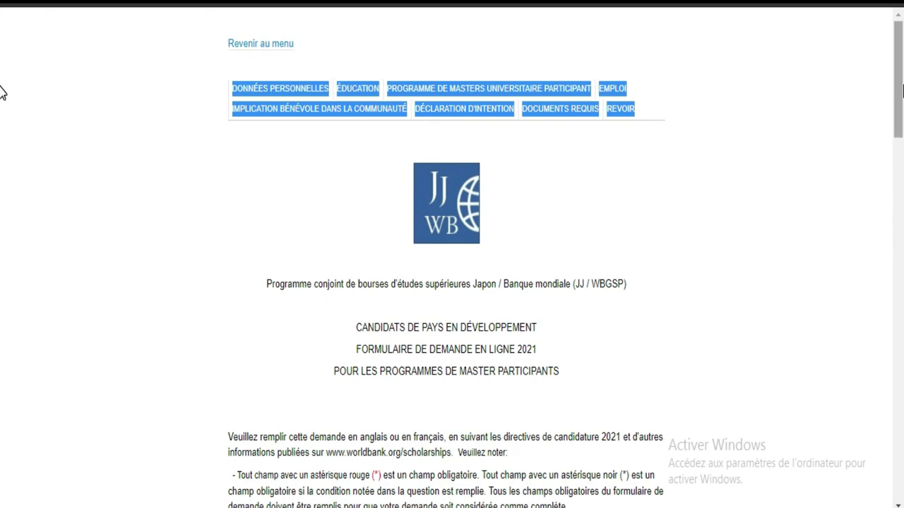
scroll(2, 125, "down", 2)
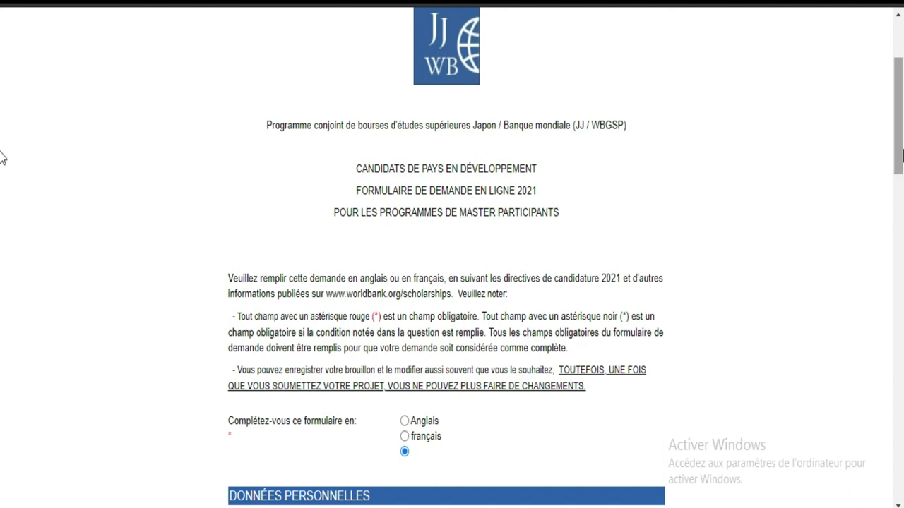
left_click_drag(902, 152, 902, 180)
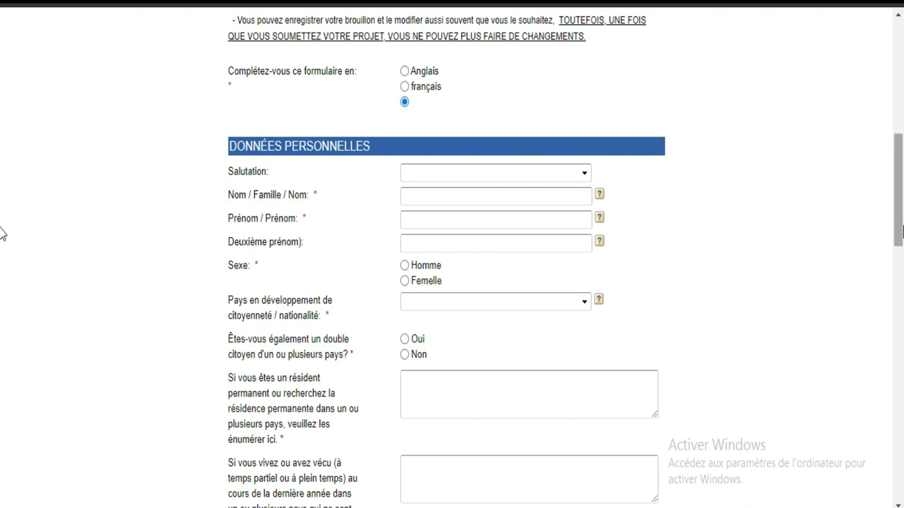
scroll(3, 237, "up", 8)
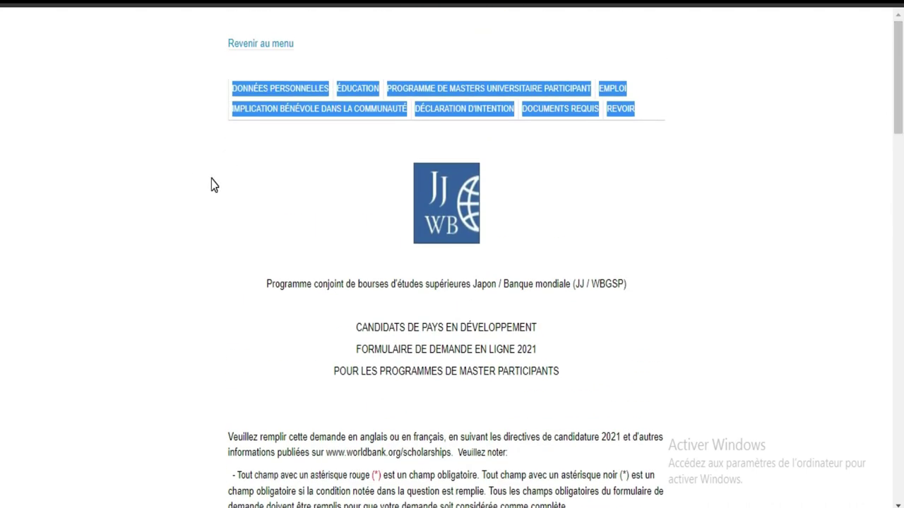
left_click(212, 185)
left_click(268, 89)
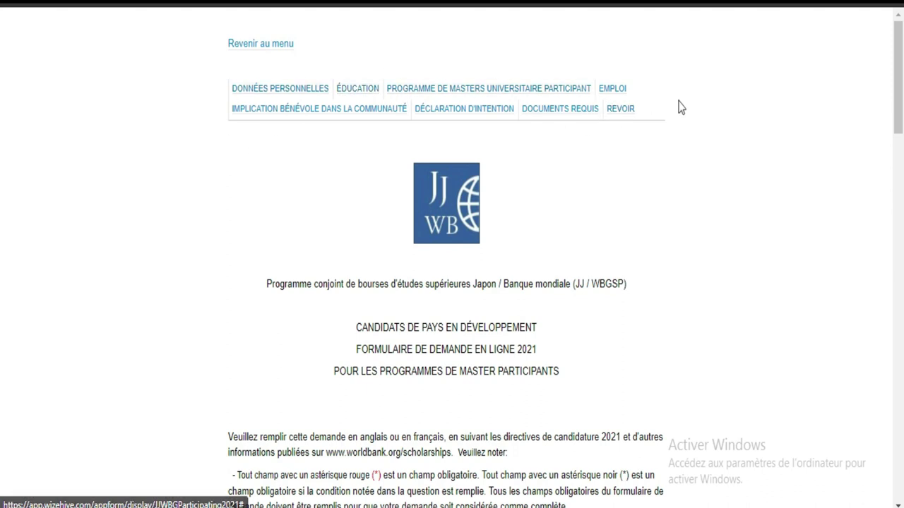
left_click(285, 91)
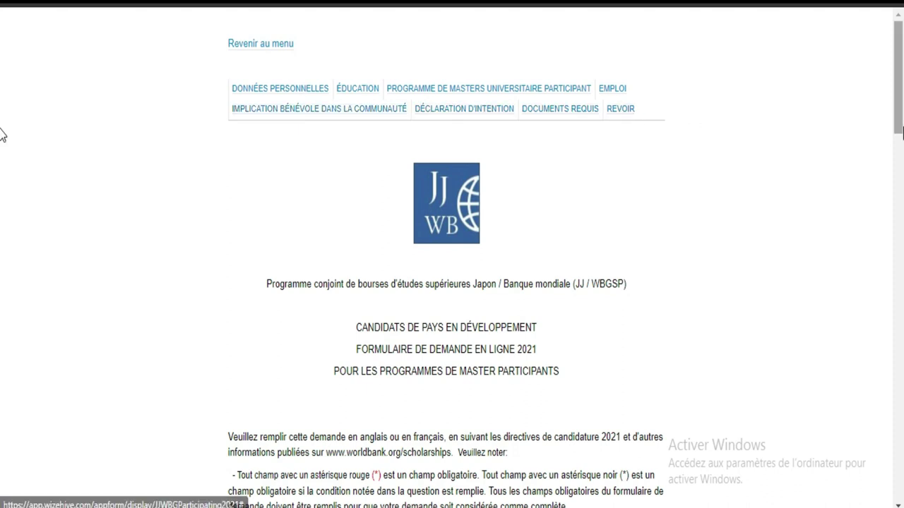
scroll(2, 170, "down", 6)
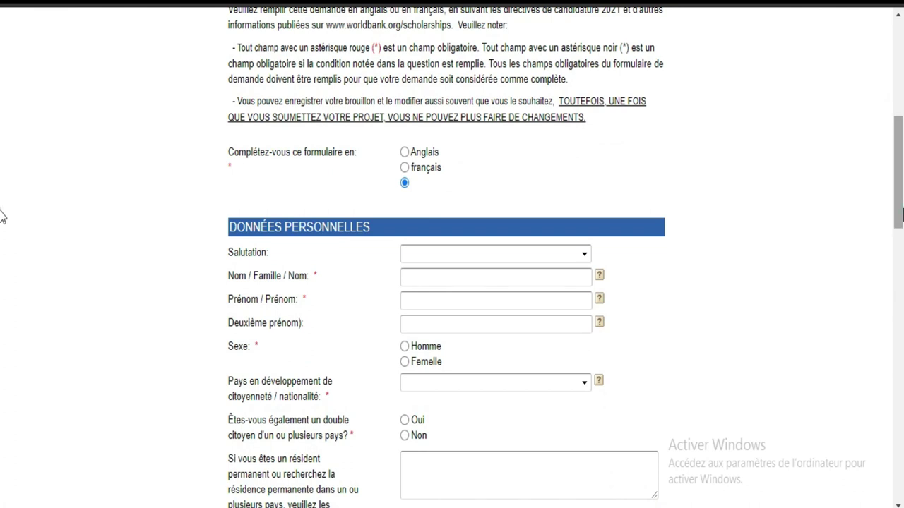
Set salutation to M., enter the applicant's surname and first name, and choose sex Homme.
scroll(2, 217, "down", 3)
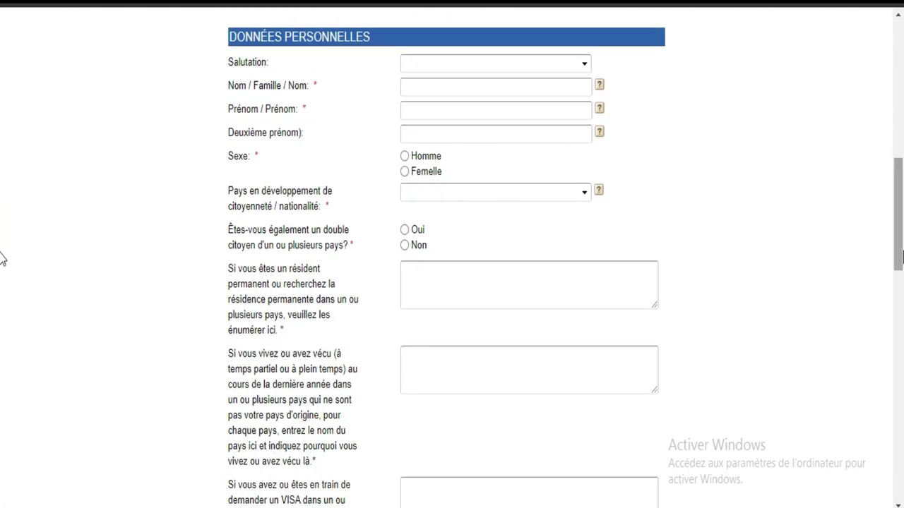
left_click(471, 68)
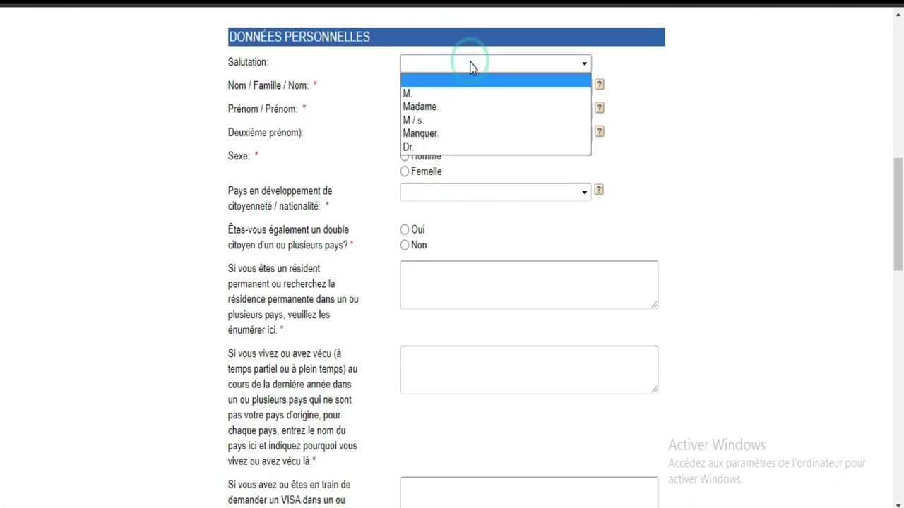
left_click(448, 93)
left_click(448, 86)
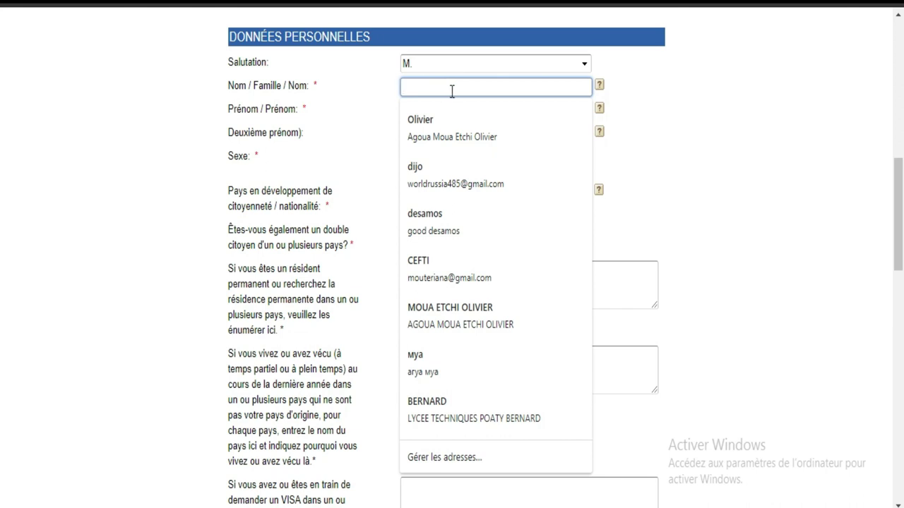
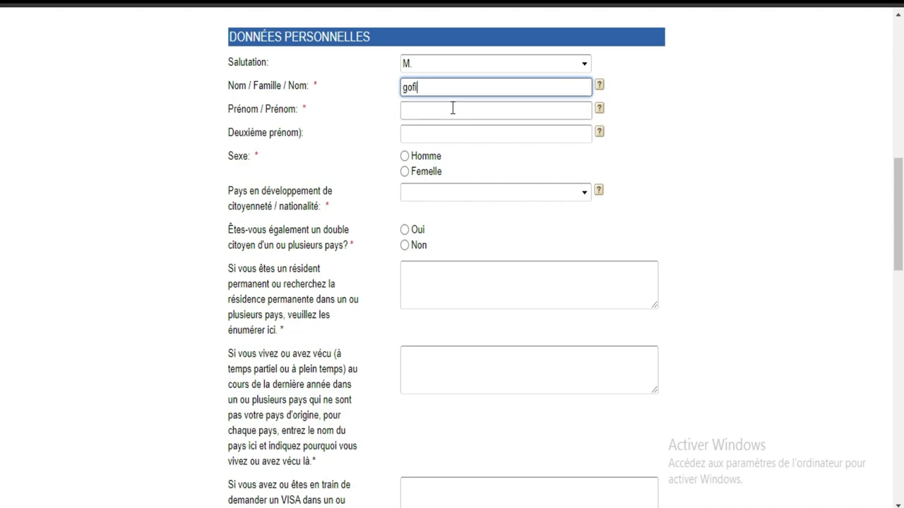
left_click(453, 110)
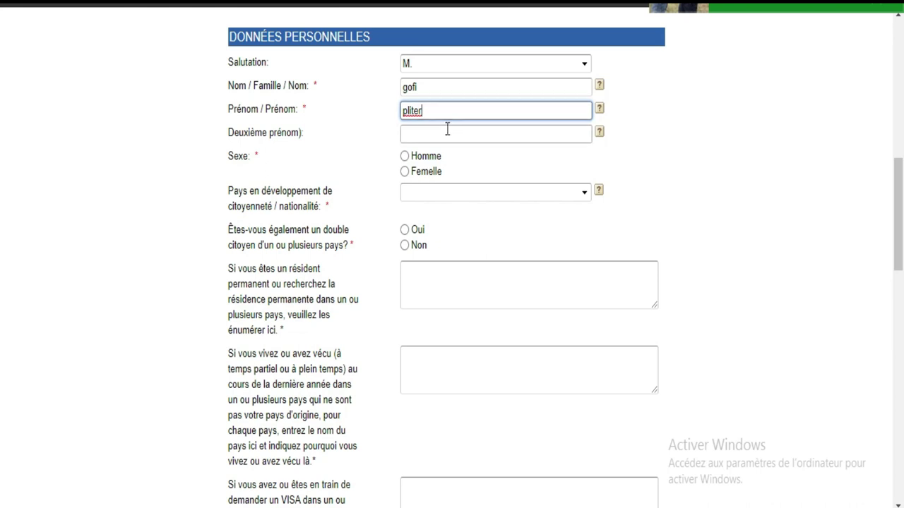
left_click(405, 158)
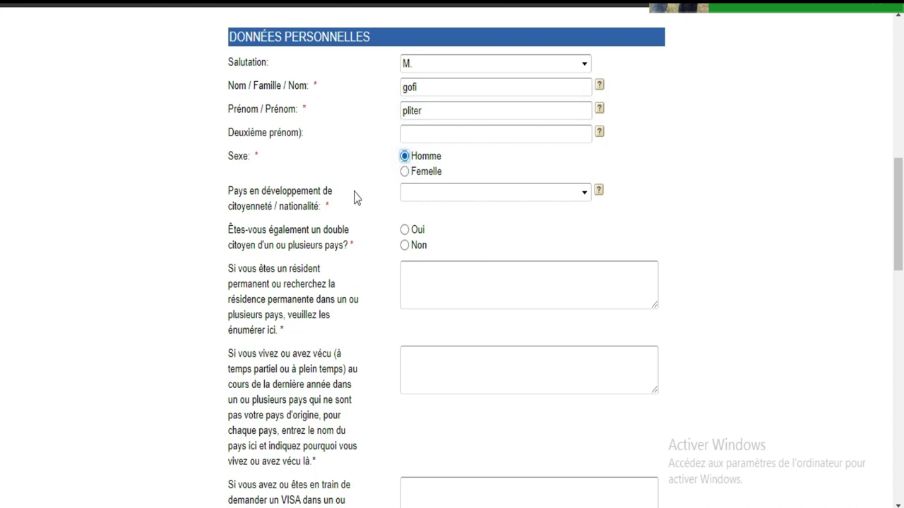
Set citizenship to Côte d'Ivoire and answer Non to dual citizenship.
left_click(449, 194)
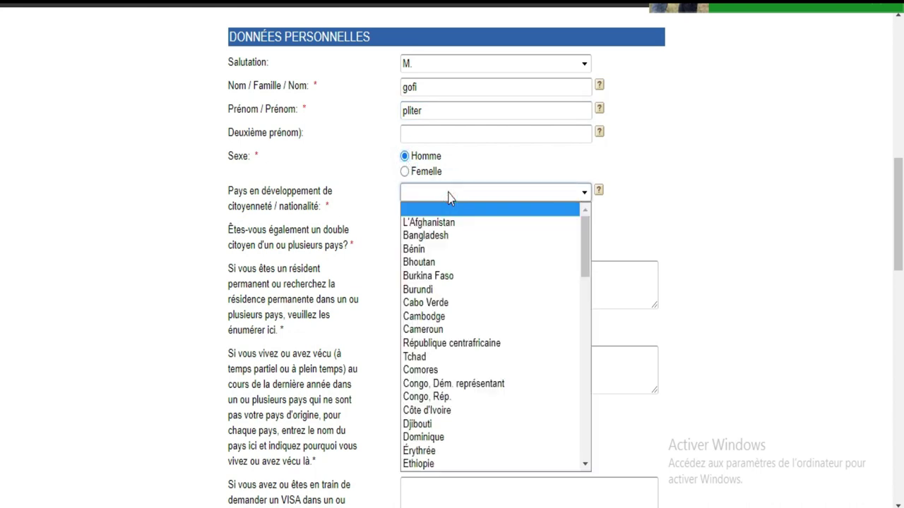
left_click(449, 195)
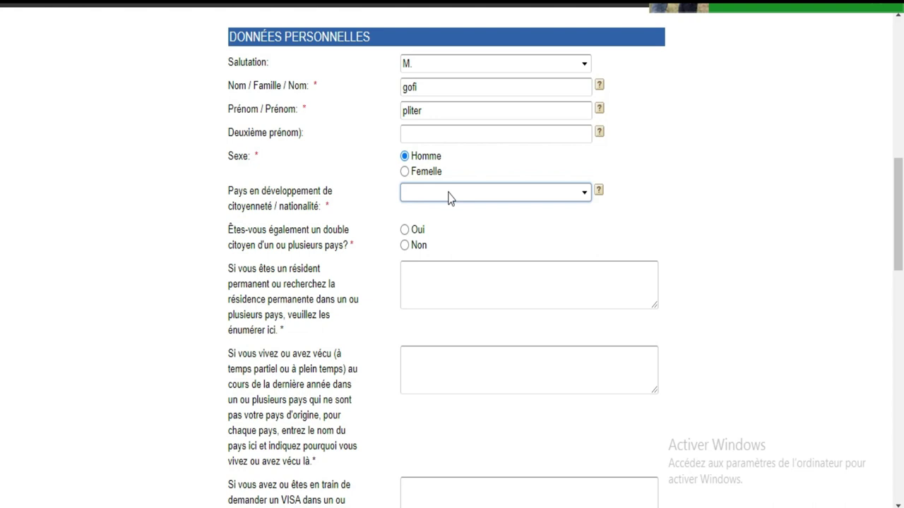
left_click(449, 196)
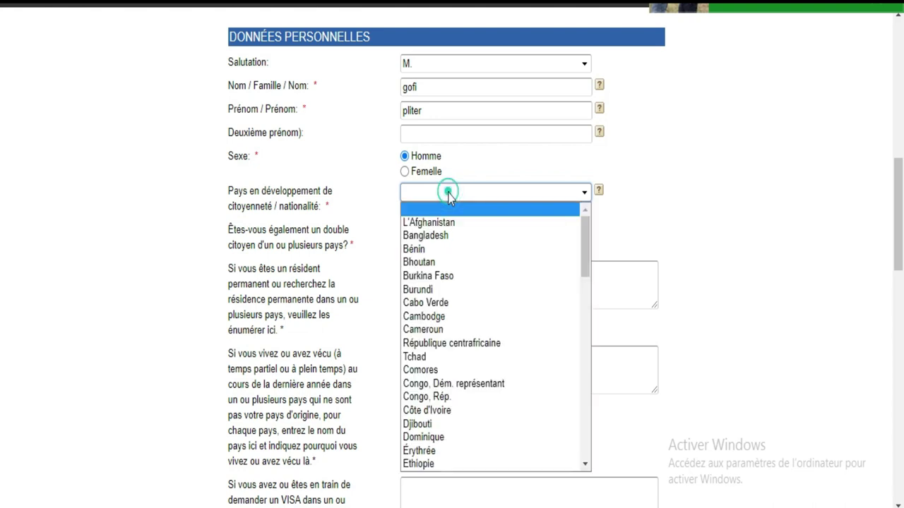
type("co")
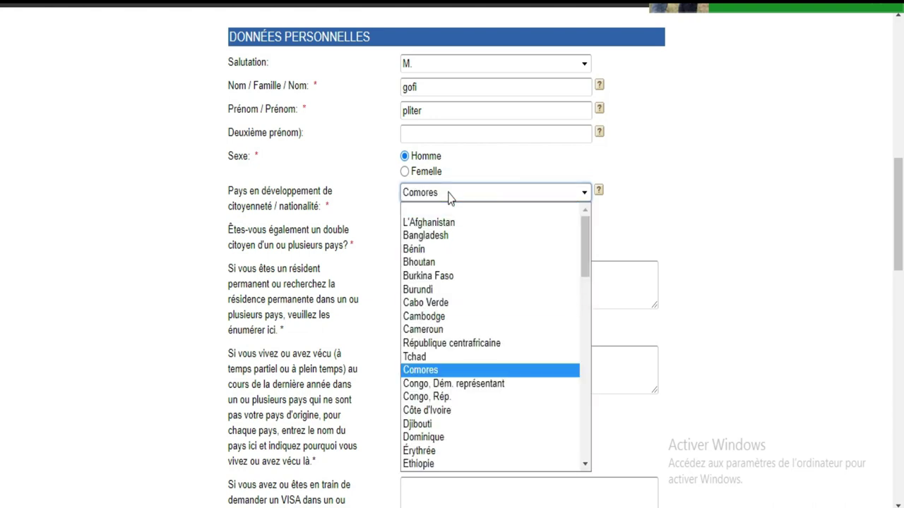
left_click(437, 410)
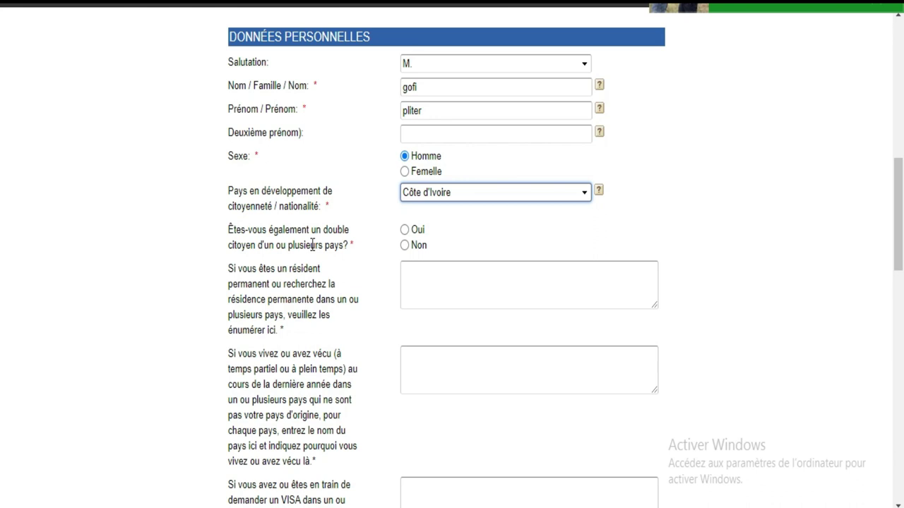
left_click(406, 246)
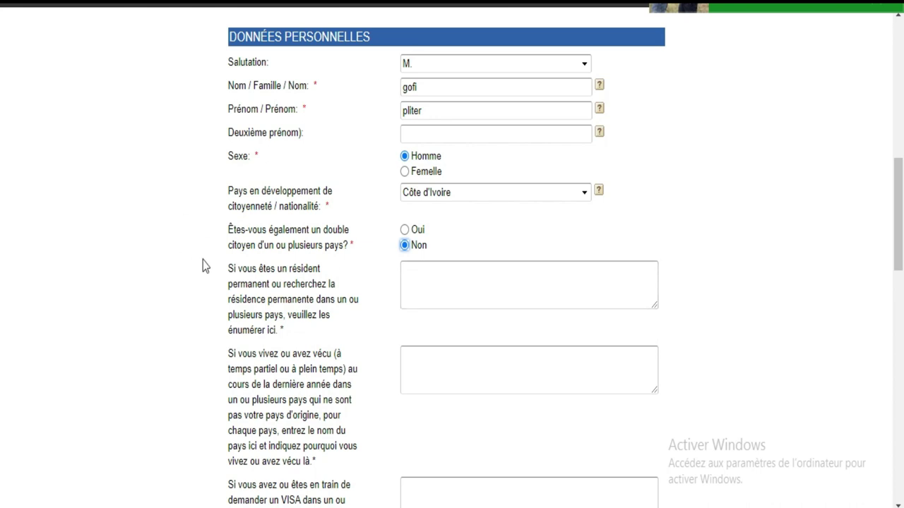
Answer the permanent-residence and countries-lived-in questions with 'cote d'ivoire'.
left_click_drag(229, 267, 290, 343)
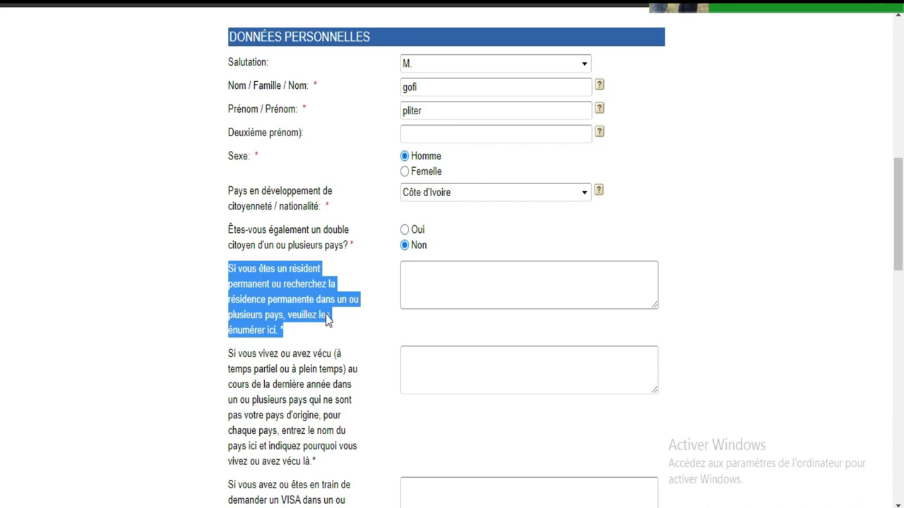
left_click(432, 285)
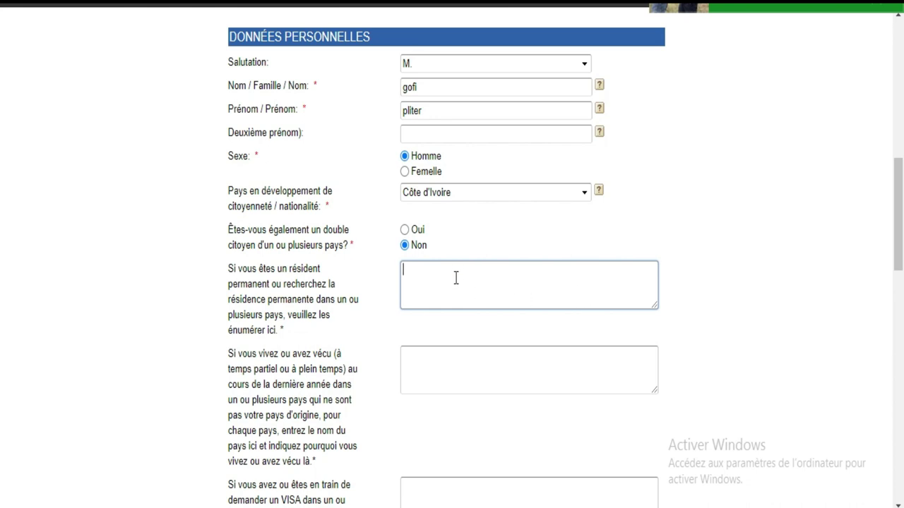
left_click(456, 279)
type("cote d'Ivoire")
left_click(459, 367)
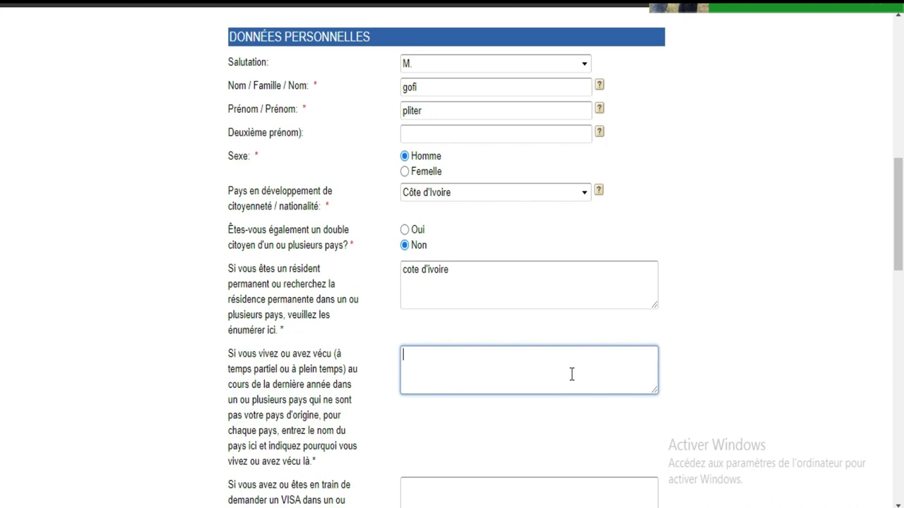
type("cote")
left_click_drag(318, 459, 313, 462)
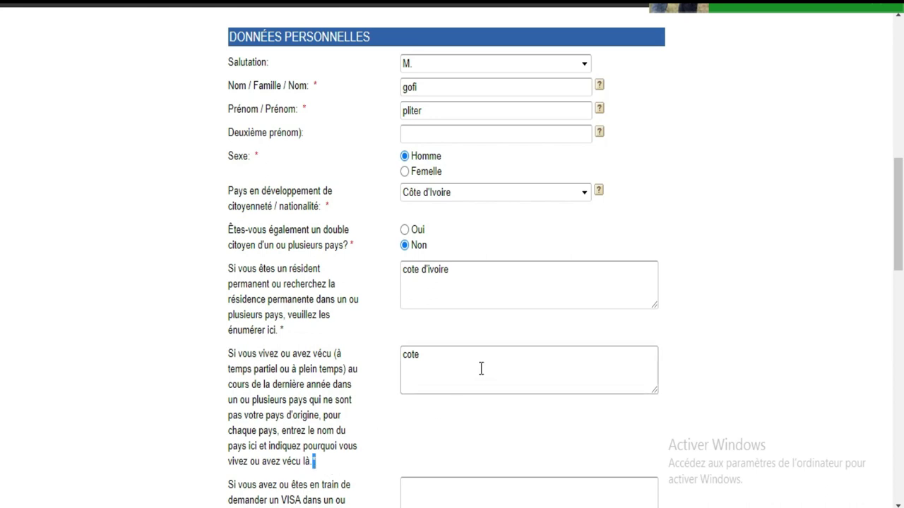
left_click(458, 360)
type("d")
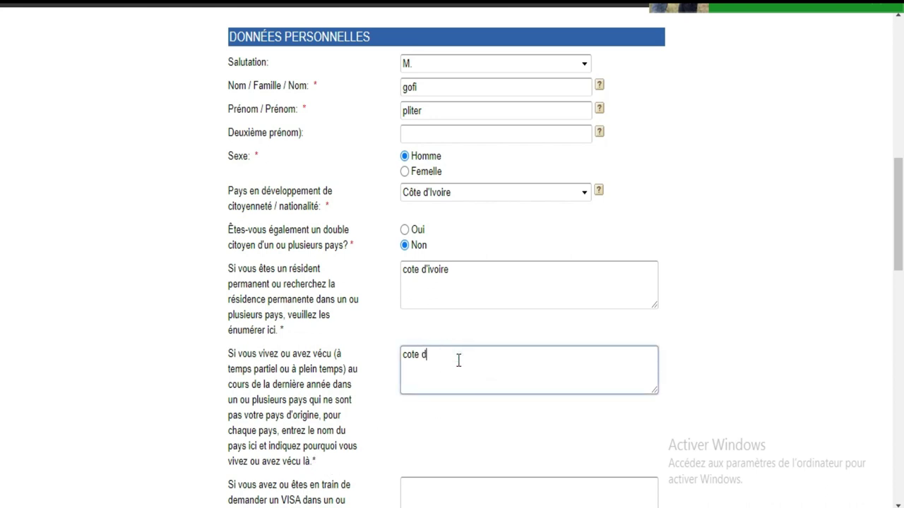
type("'ivoire")
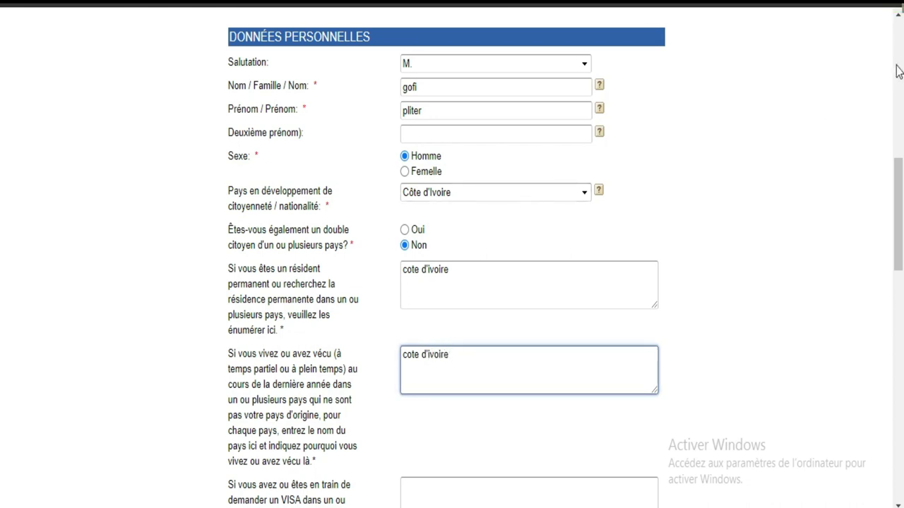
Enter the applicant's telephone number under Coordonnées.
scroll(2, 187, "down", 3)
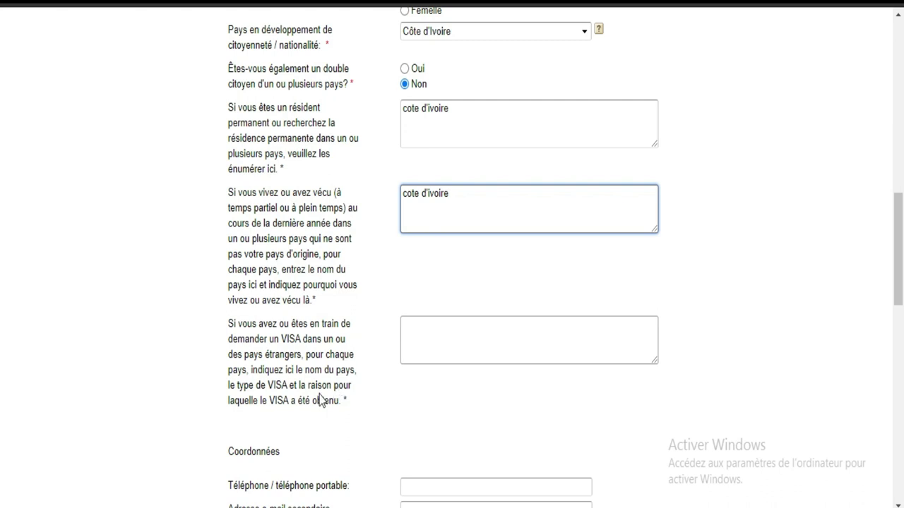
left_click(419, 344)
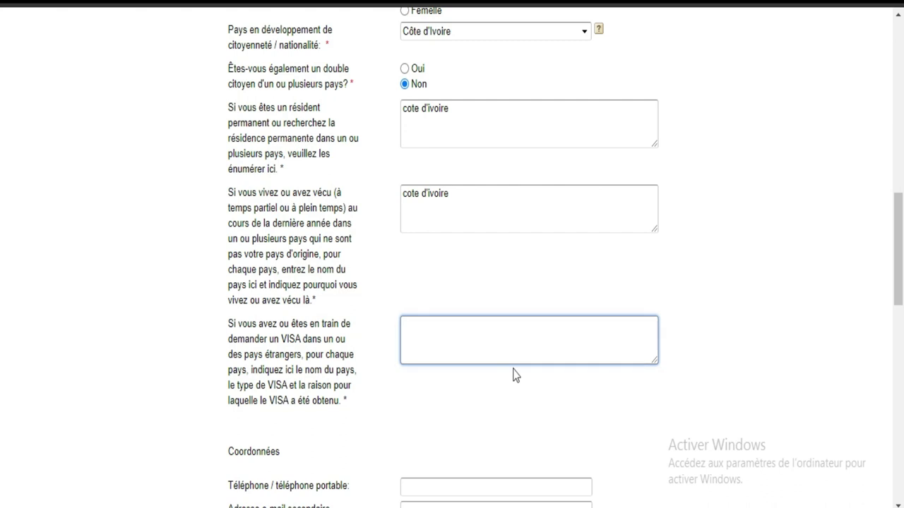
left_click_drag(899, 242, 899, 290)
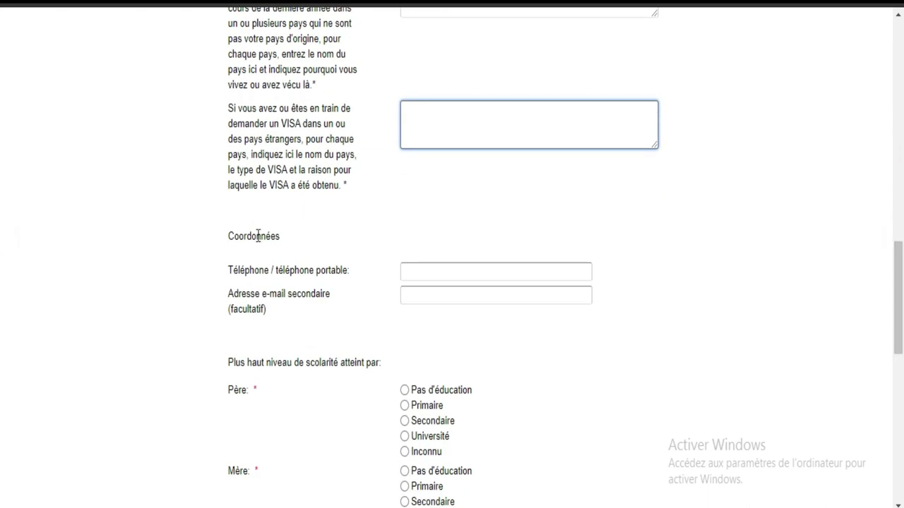
left_click(450, 273)
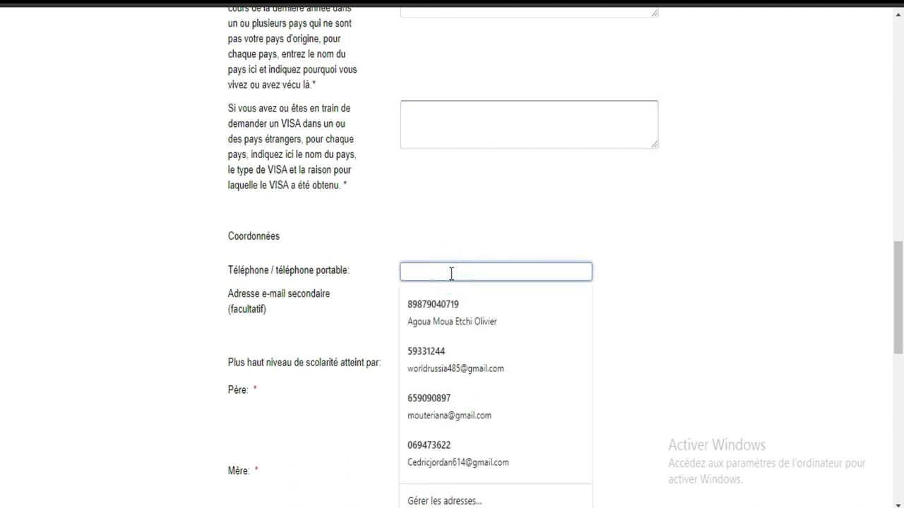
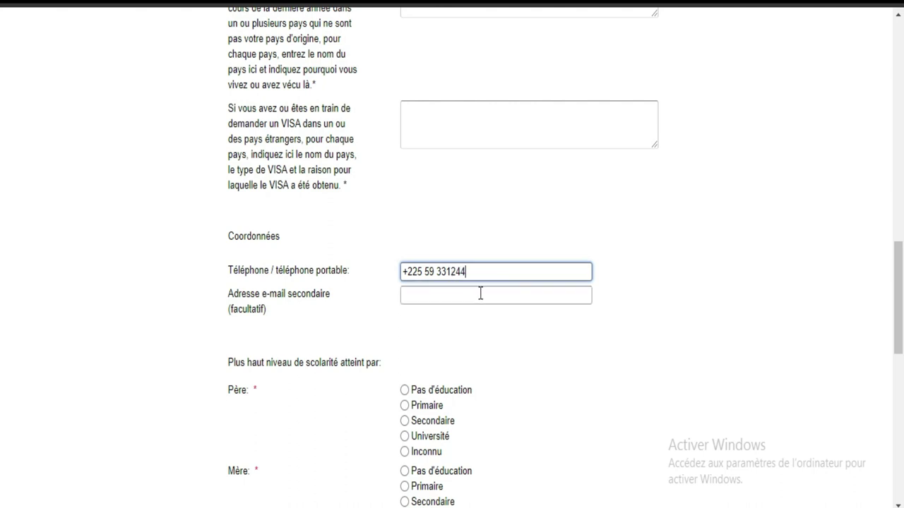
Set the secondary e-mail address to the matching saved suggestion.
left_click(481, 293)
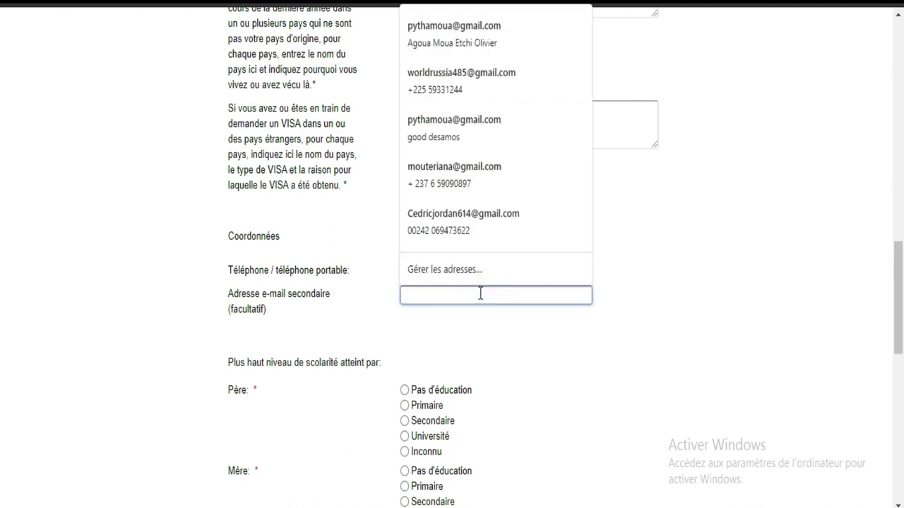
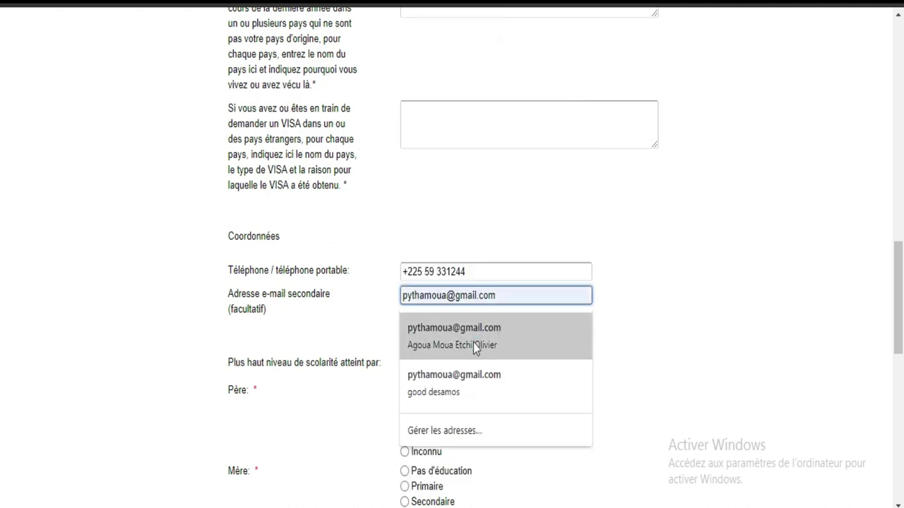
left_click(473, 344)
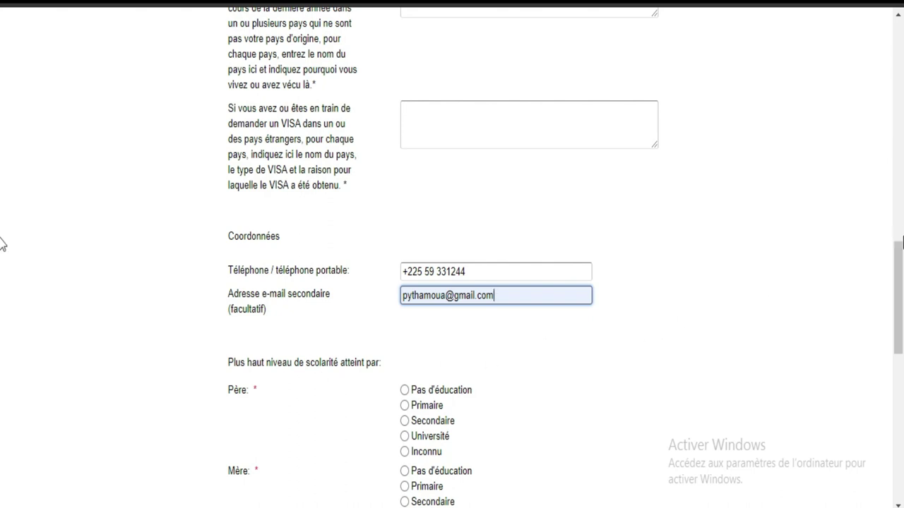
left_click_drag(900, 258, 900, 291)
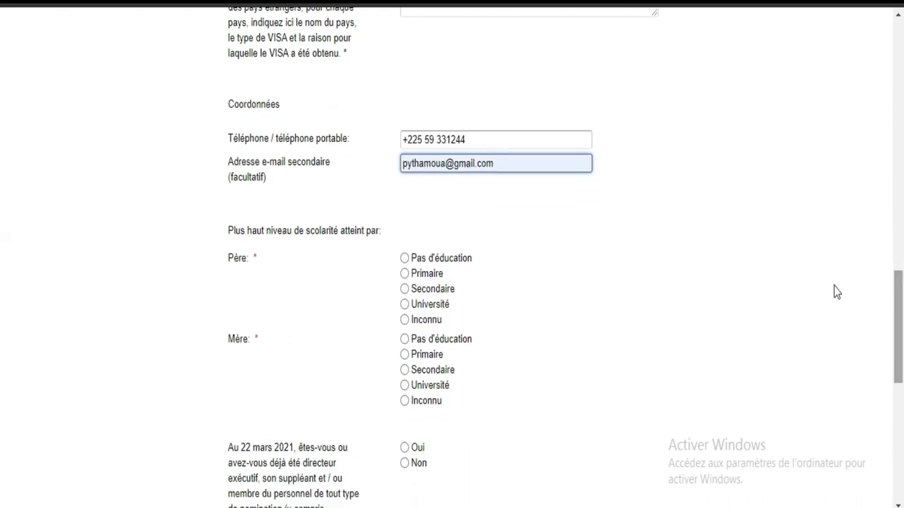
Set the father's education to Université and the mother's to Secondaire.
mouse_move(262, 259)
left_mouse_down()
mouse_move(223, 259)
mouse_move(246, 258)
left_mouse_up()
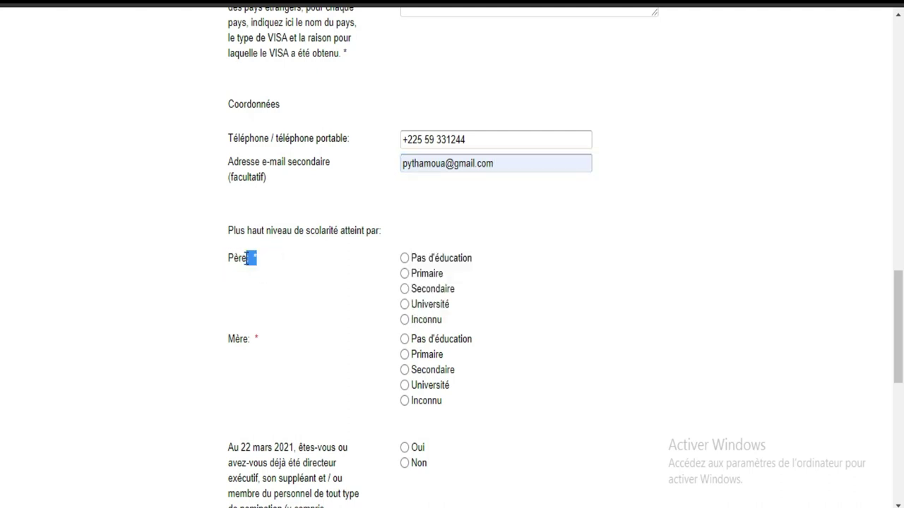
left_click(406, 305)
left_click(405, 388)
left_click(405, 372)
Answer Non to the 22 mars 2021 World Bank Group relationship question.
scroll(3, 332, "down", 3)
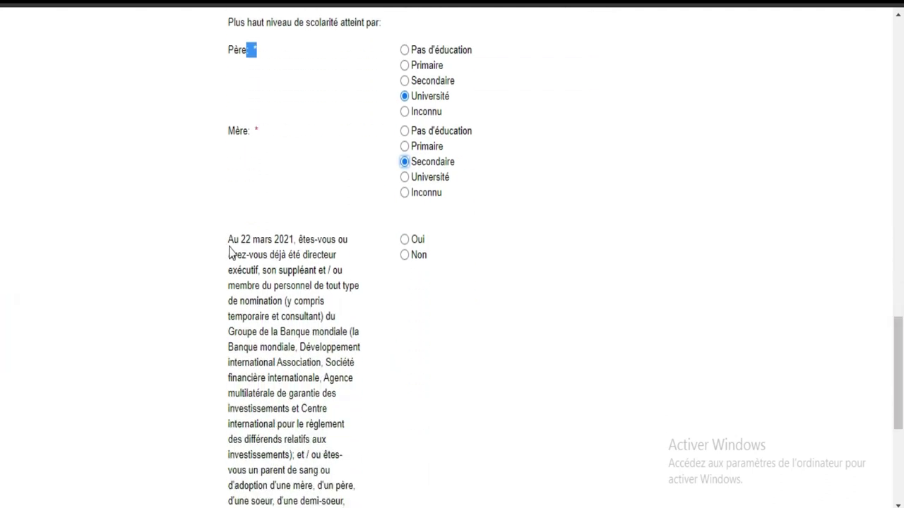
left_click_drag(228, 238, 343, 440)
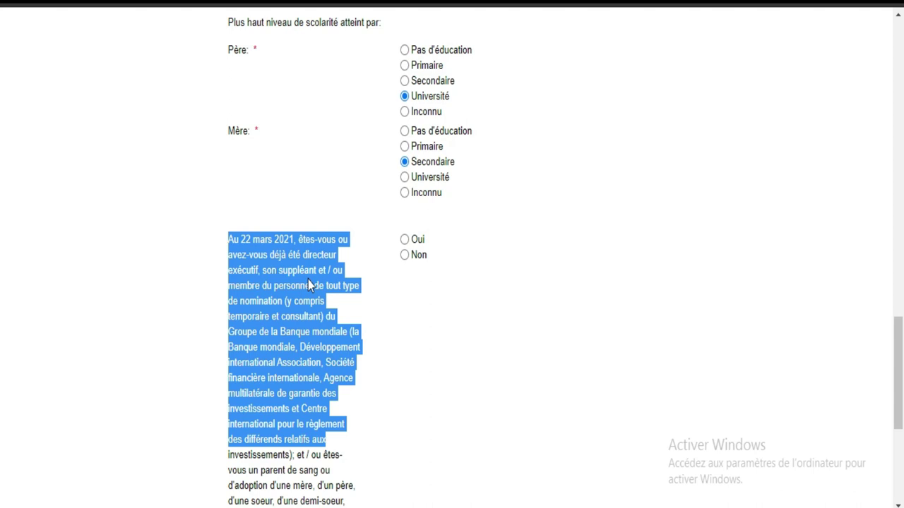
left_click(404, 255)
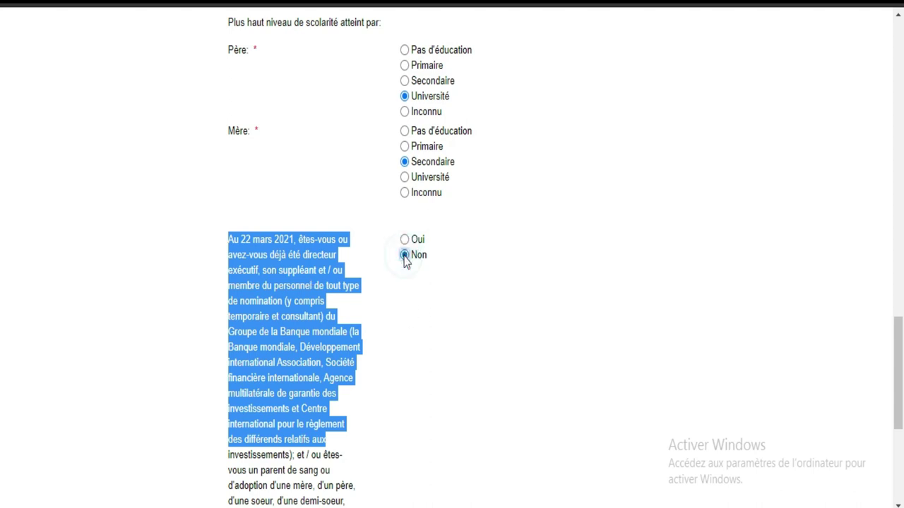
left_click(476, 325)
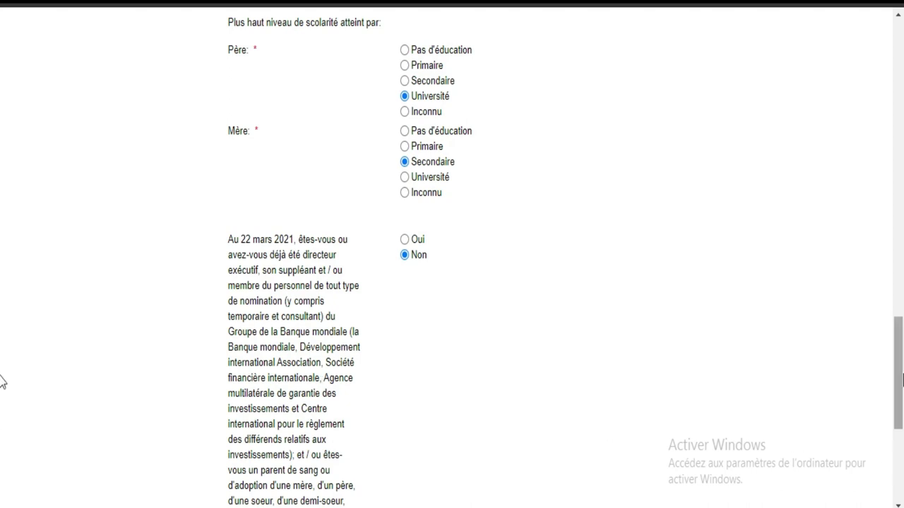
left_click_drag(901, 381, 902, 452)
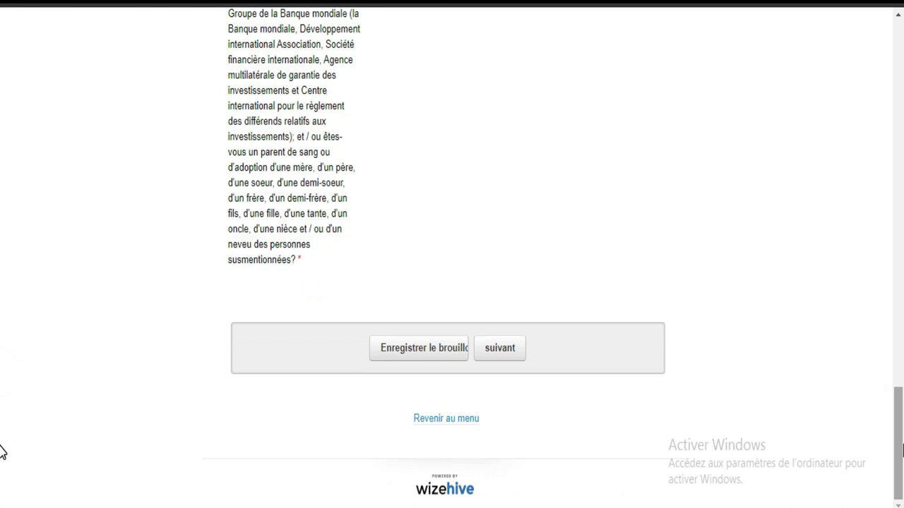
Save the personal data as a draft and look over the recommendation request form.
left_click(508, 356)
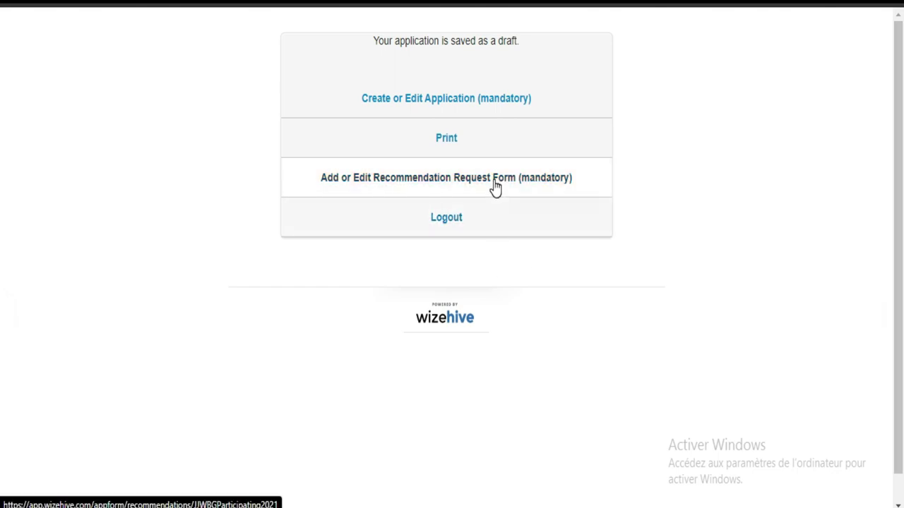
left_click(494, 184)
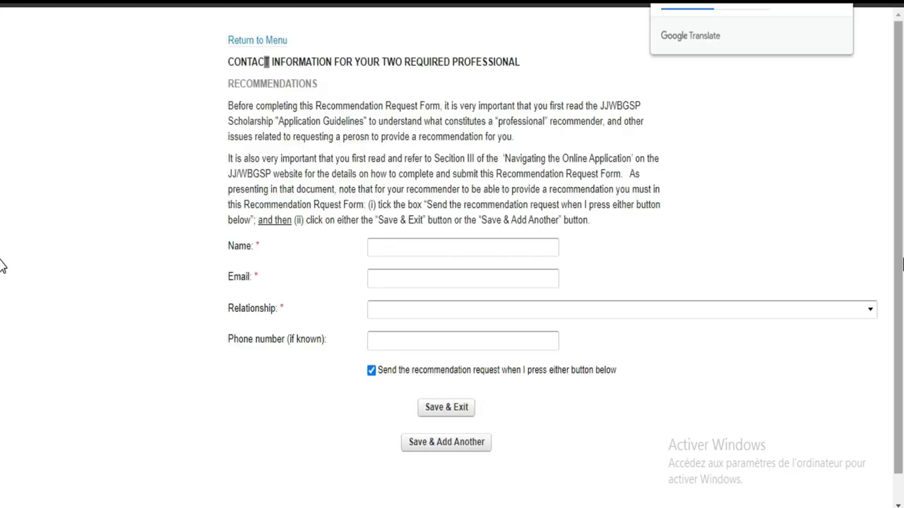
scroll(3, 417, "down", 1)
scroll(6, 146, "up", 1)
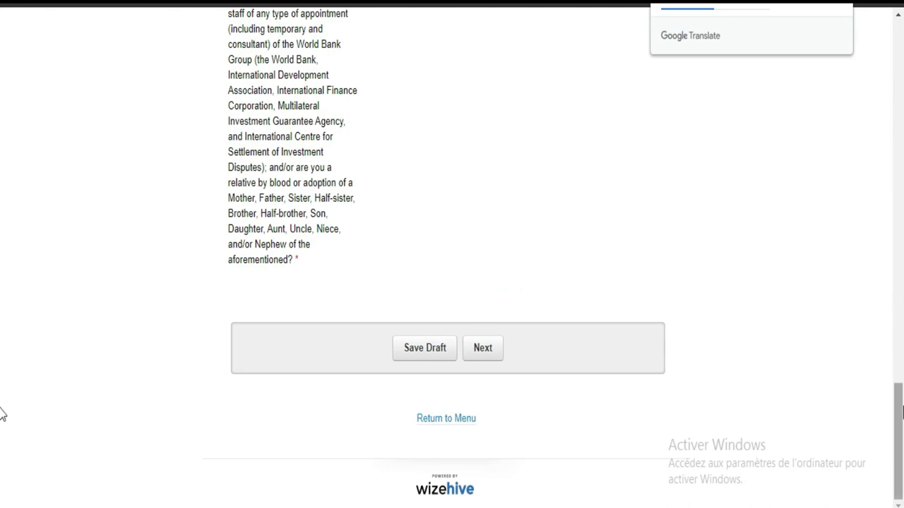
left_click_drag(899, 409, 896, 44)
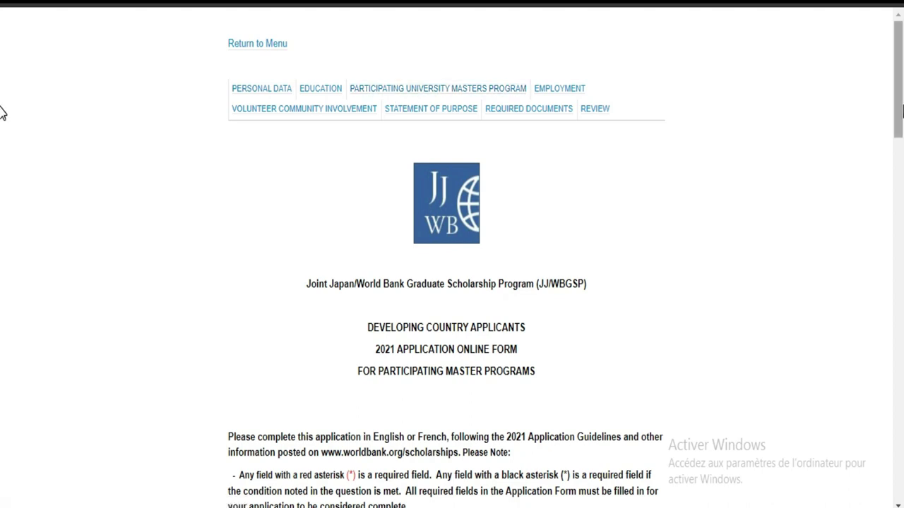
Advance to the Éducation section and translate the page into French.
left_click_drag(902, 109, 901, 490)
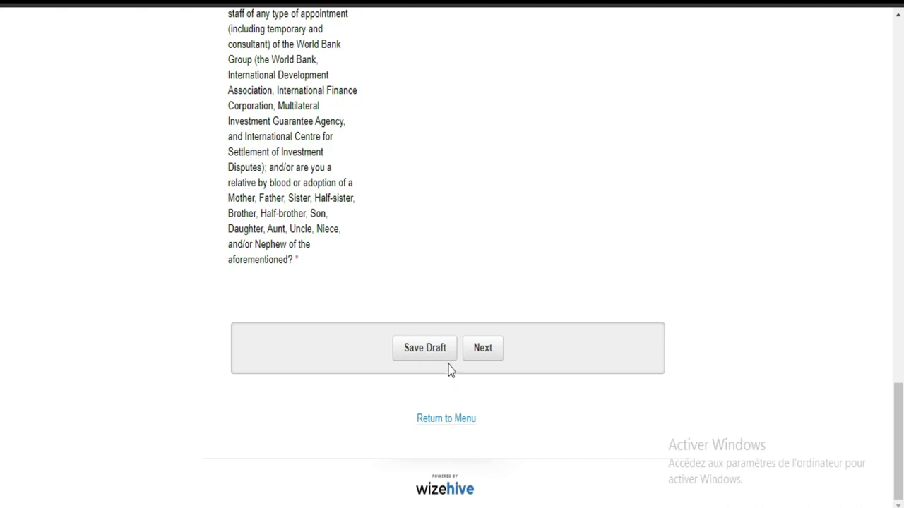
left_click(477, 353)
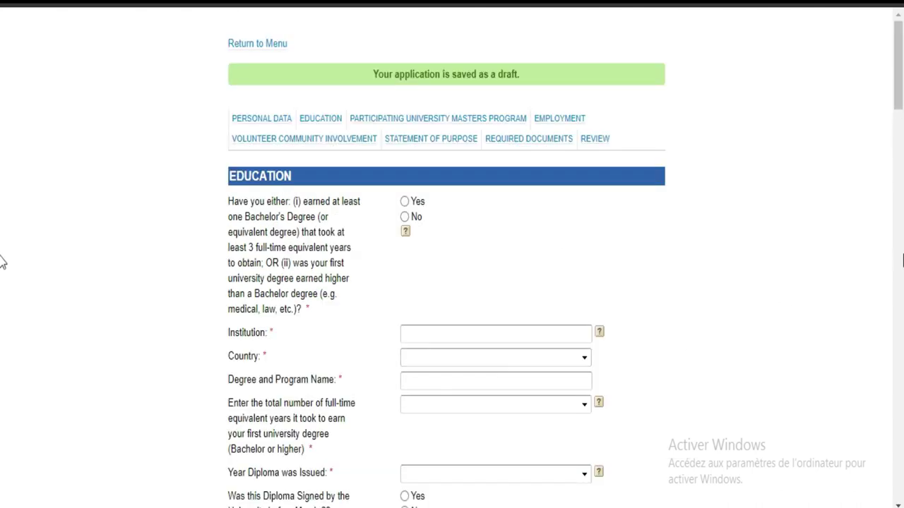
scroll(2, 196, "down", 3)
scroll(2, 196, "up", 3)
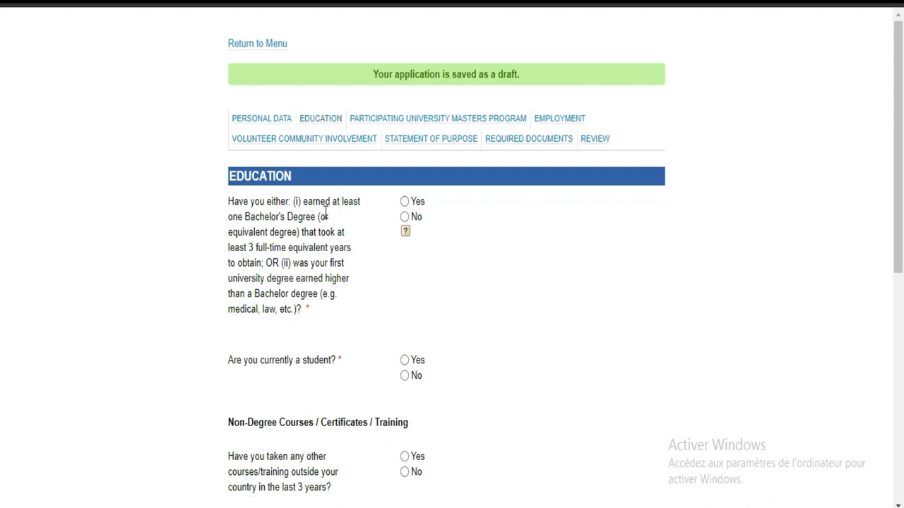
left_click(793, 6)
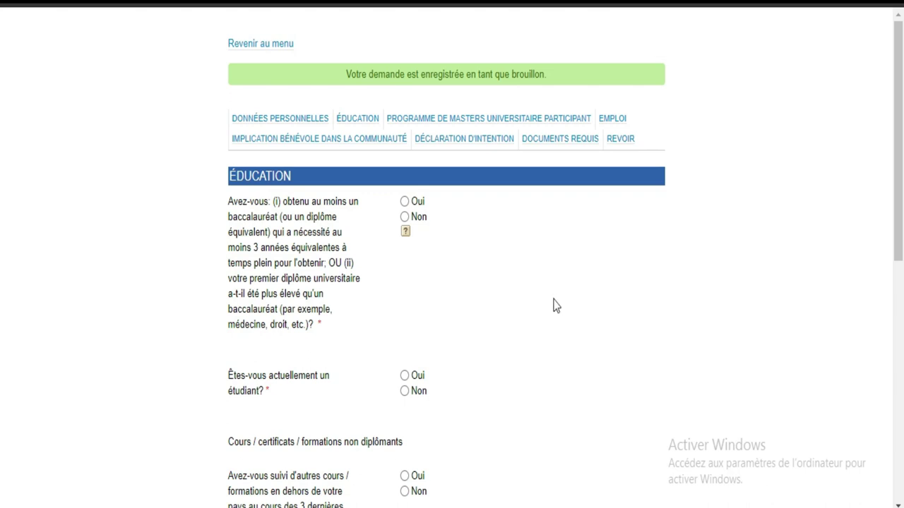
Answer Oui to the bachelor's question and enter institution 'lycce municipal de koumassi'.
left_click(405, 201)
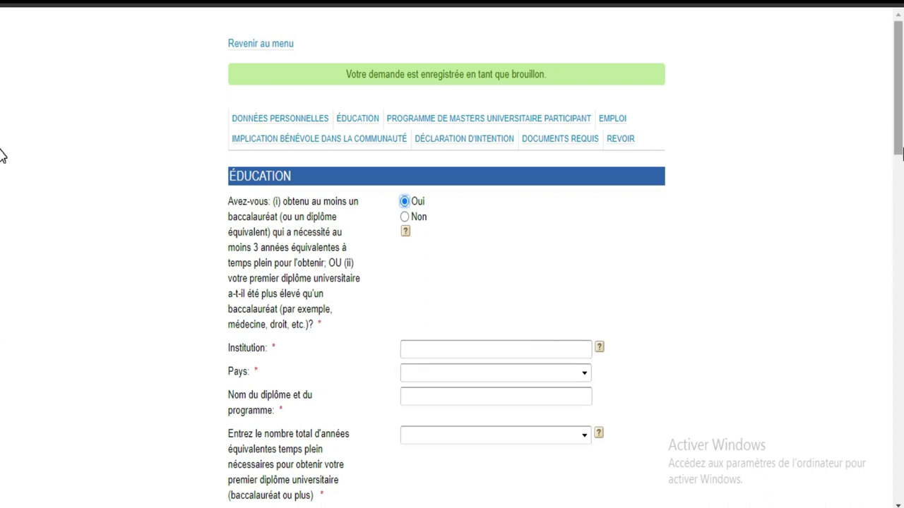
scroll(4, 141, "down", 5)
scroll(2, 196, "up", 1)
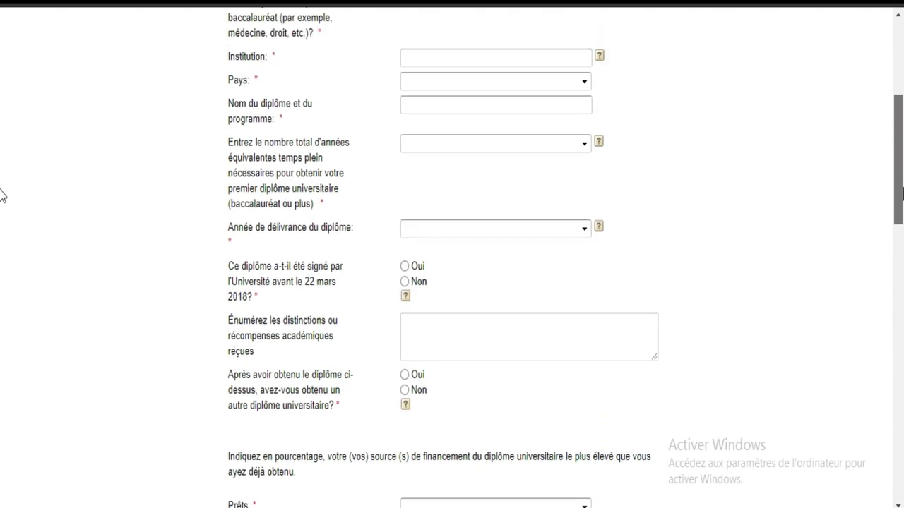
scroll(3, 170, "up", 4)
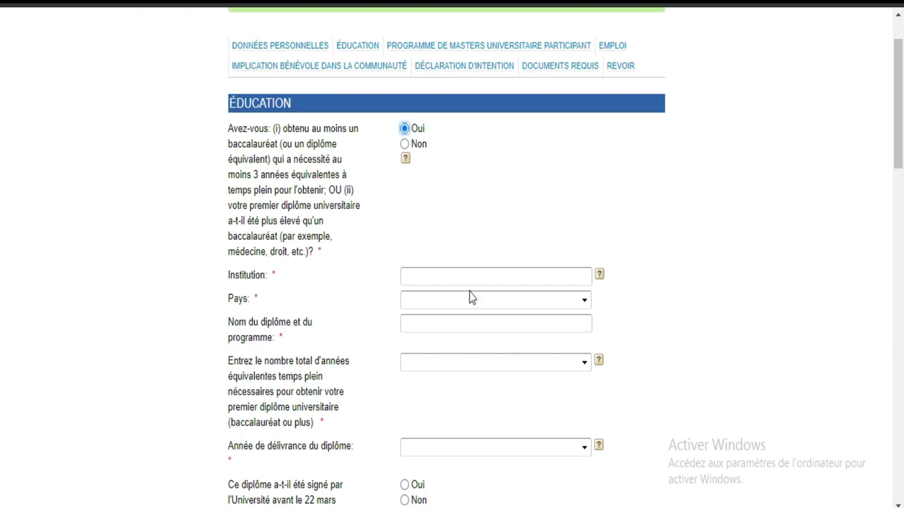
left_click(462, 273)
type("lycce mo")
key("BackSpace")
type("unicipal")
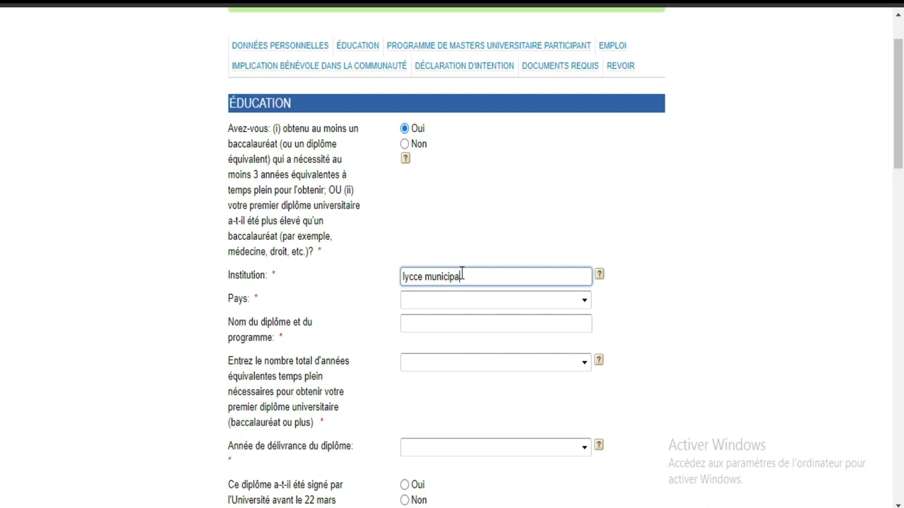
type(" de g")
key("BackSpace")
type("koumassi")
Set the institution's country to Côte d'Ivoire.
left_click(481, 301)
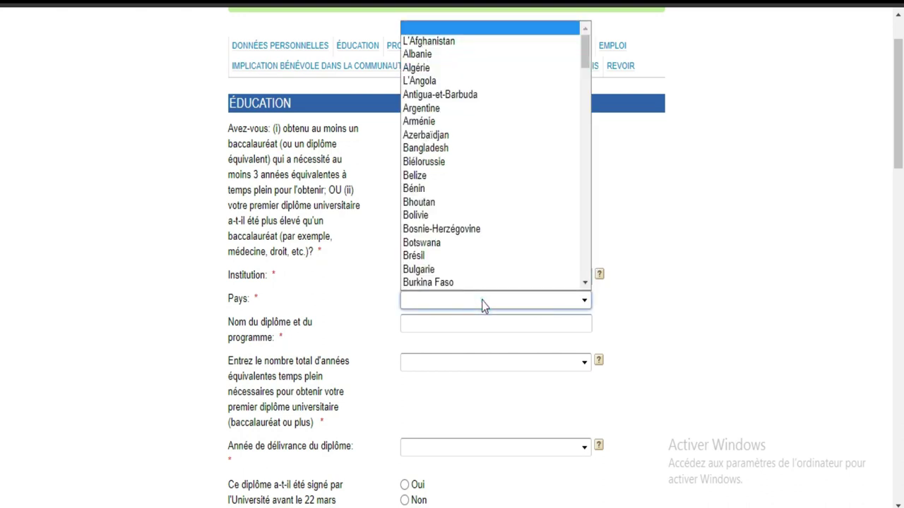
type("co")
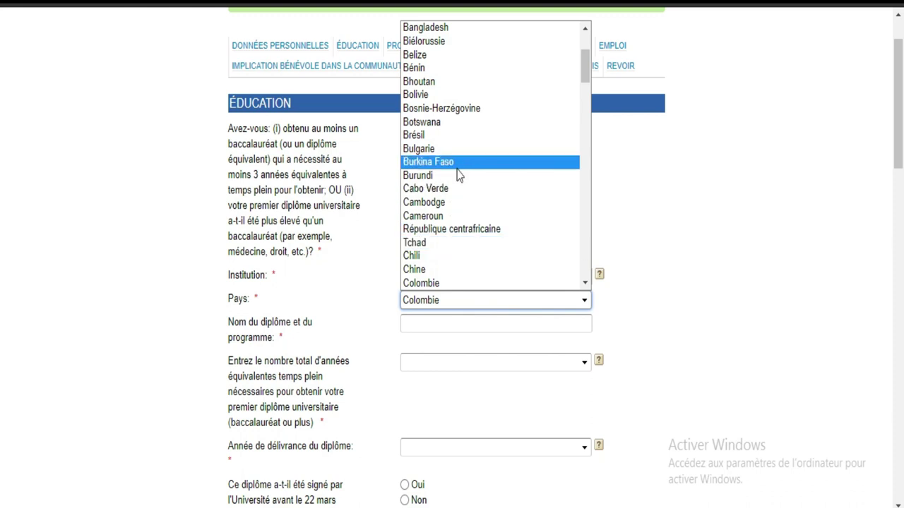
left_click(584, 282)
left_click(584, 282)
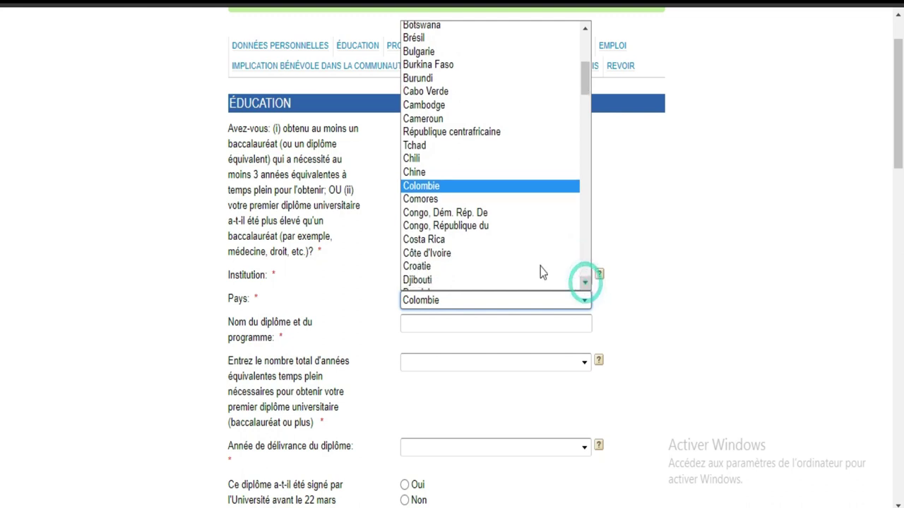
left_click(520, 252)
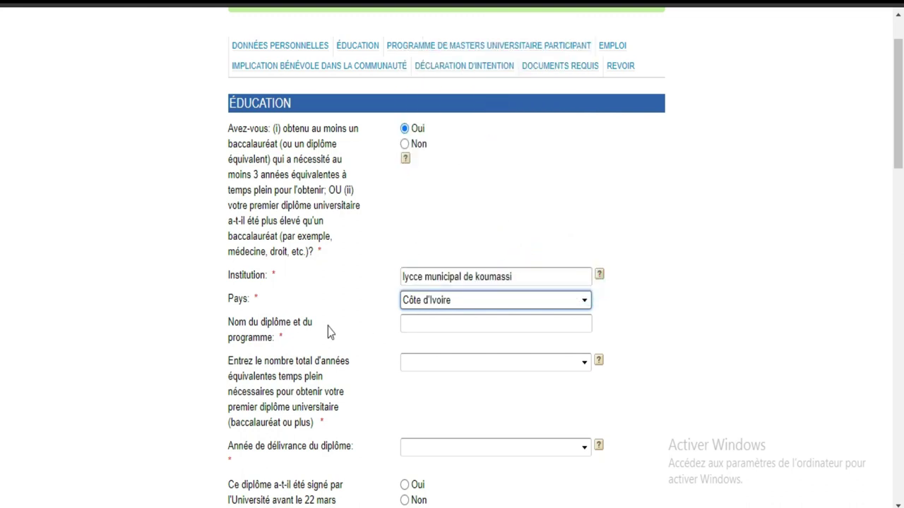
left_click(444, 321)
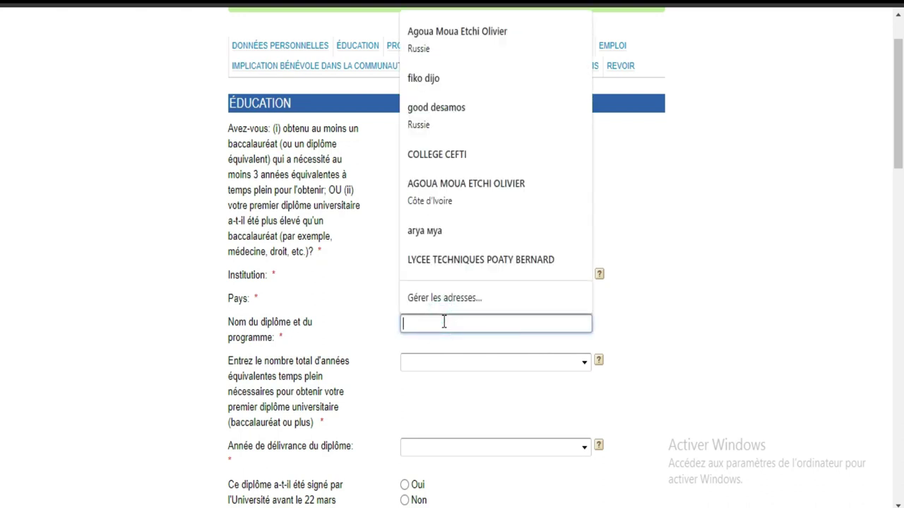
Enter the diploma name 'baccalaureat mathematiques et sc.physiques' in Nom du diplôme et du programme.
type("b")
key("BackSpace")
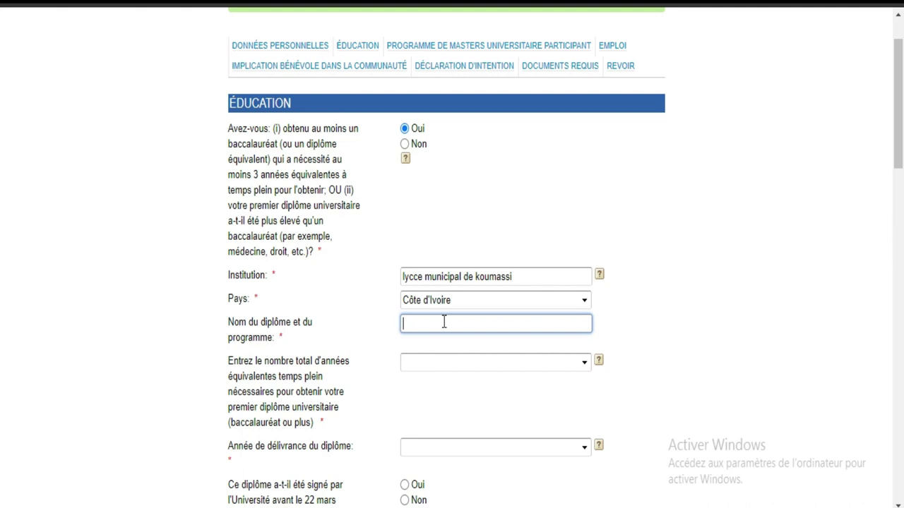
type("bacca")
type("lea")
key("BackSpace")
key("BackSpace")
type("aureat mathe")
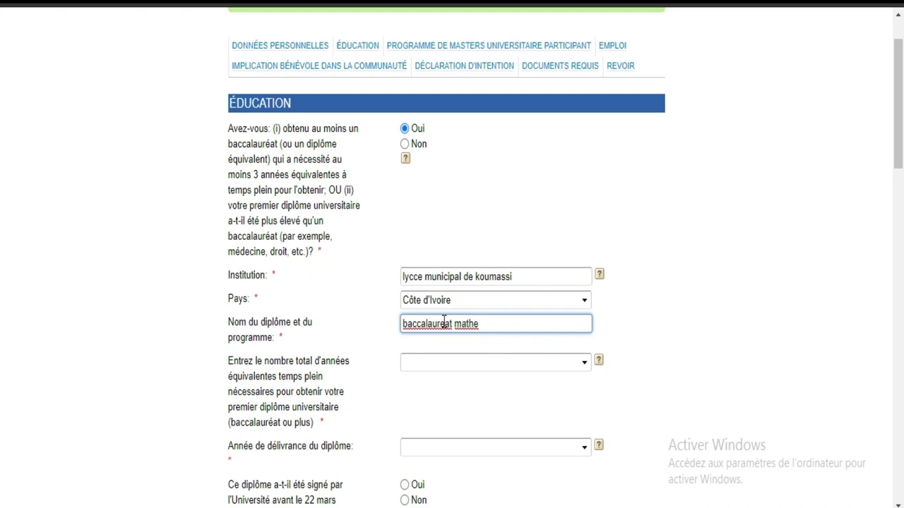
type("ma")
type("tique")
type("s")
type(" et p")
type("sc")
type(".p")
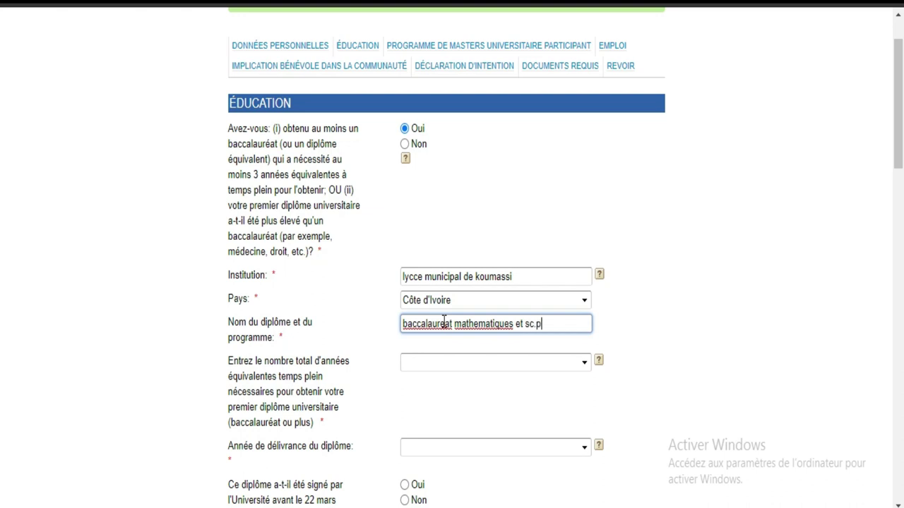
type("hysiques")
Set the full-time years needed for the diploma to 3.
left_click(469, 367)
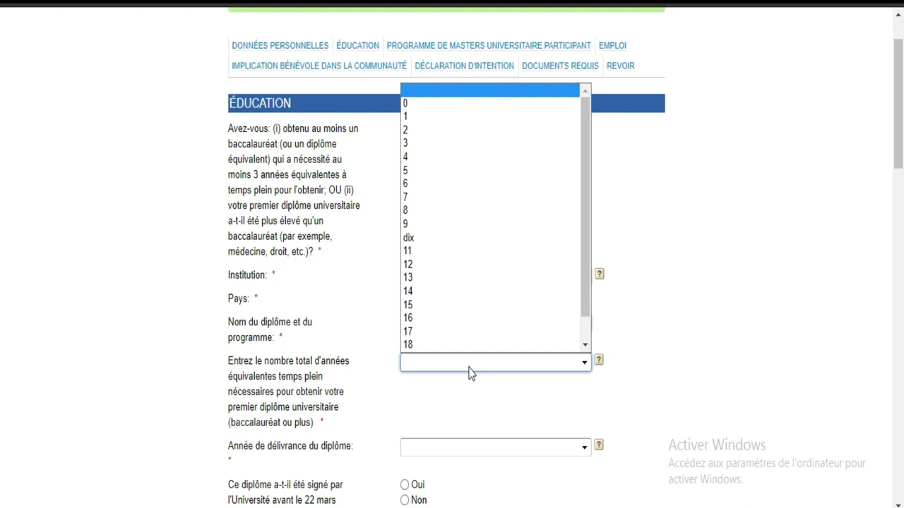
left_click(585, 265)
left_click_drag(585, 269, 587, 300)
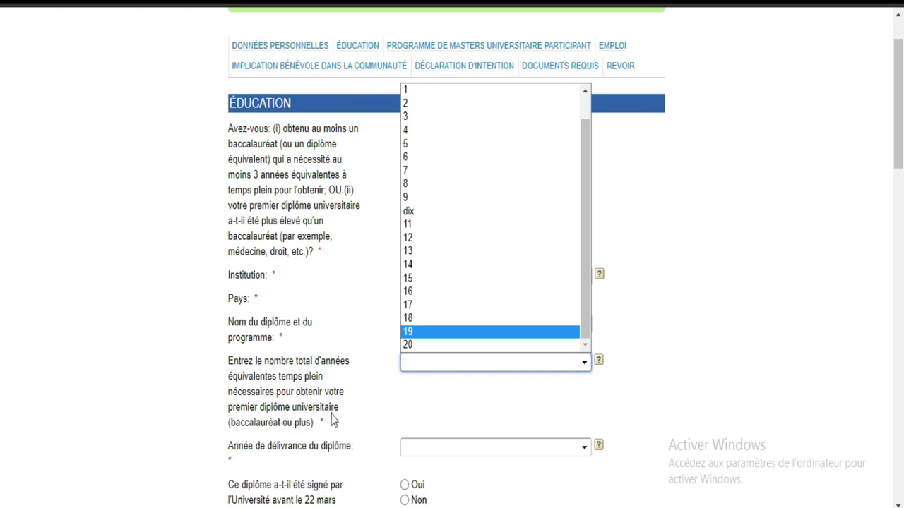
left_click(456, 125)
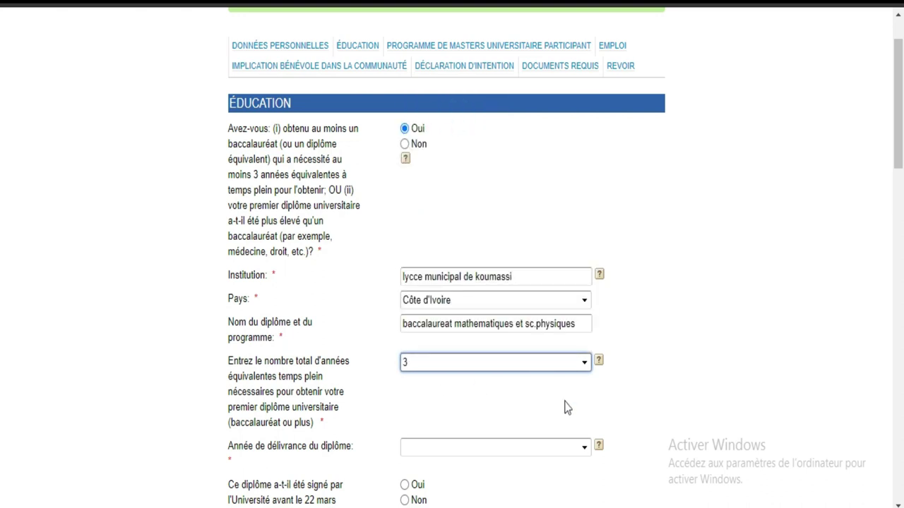
Set Année de délivrance du diplôme to 2020.
scroll(2, 161, "down", 2)
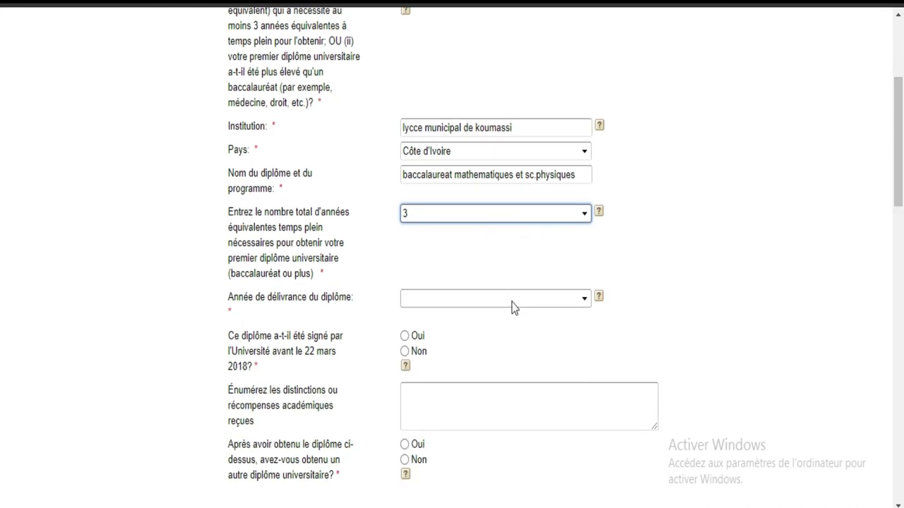
left_click(513, 308)
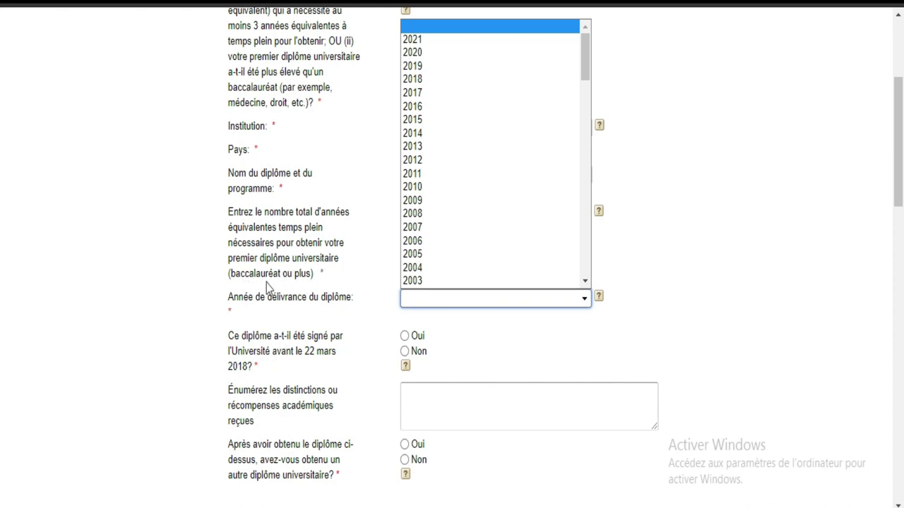
left_click(722, 305)
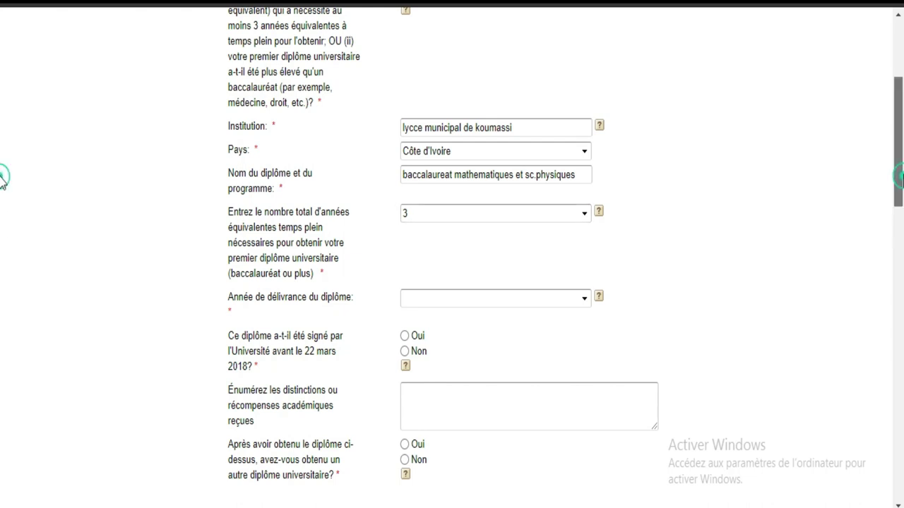
scroll(3, 166, "up", 2)
scroll(2, 164, "down", 1)
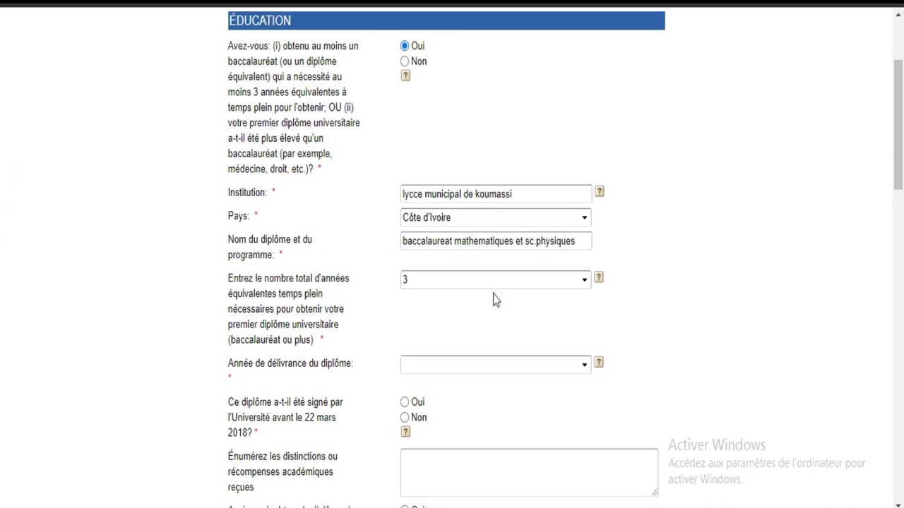
left_click(488, 366)
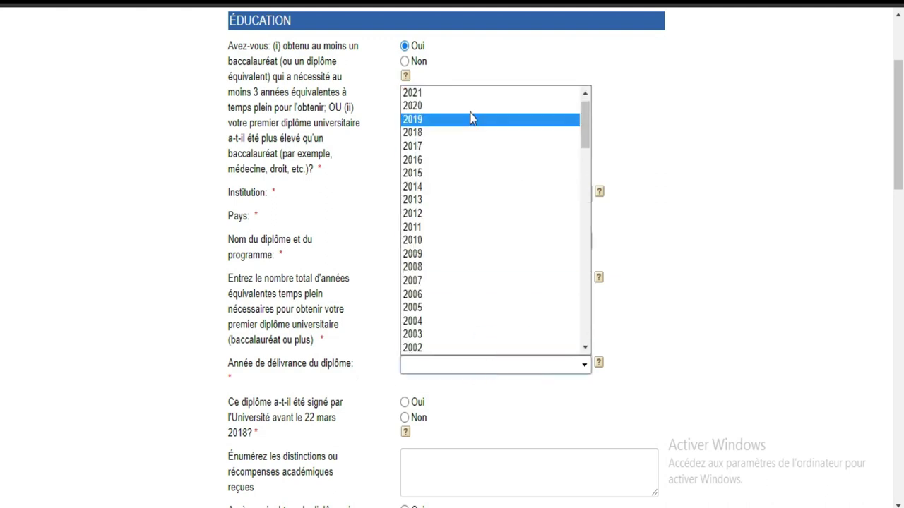
left_click(467, 110)
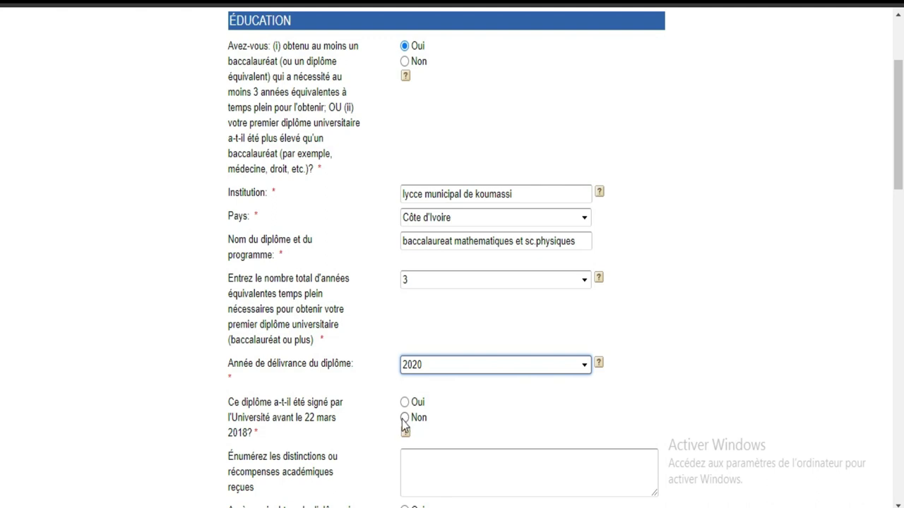
Answer Non to the pre-March-2018 signature question and the further-degree question.
left_click(405, 418)
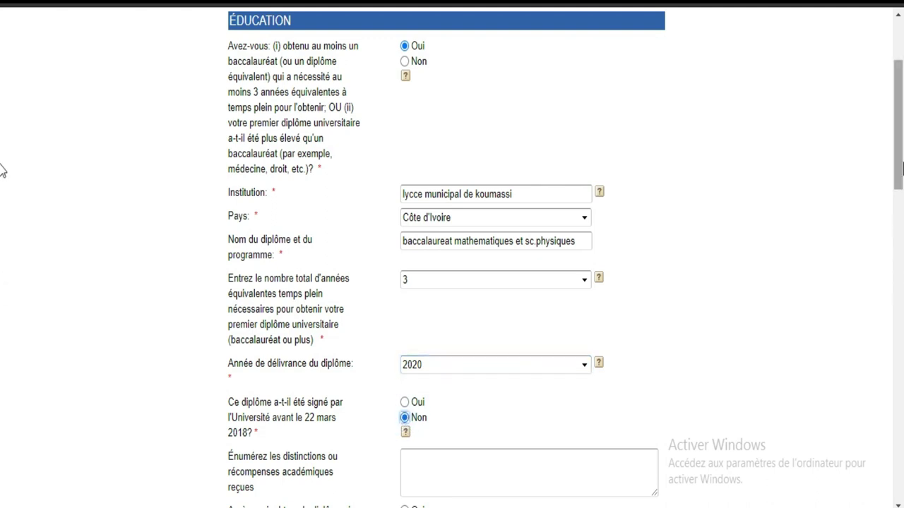
scroll(2, 165, "down", 3)
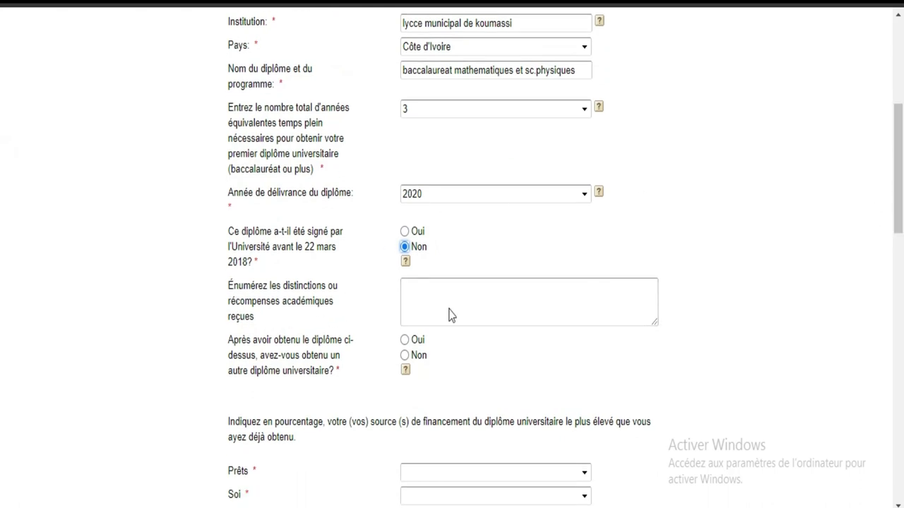
left_click(516, 297)
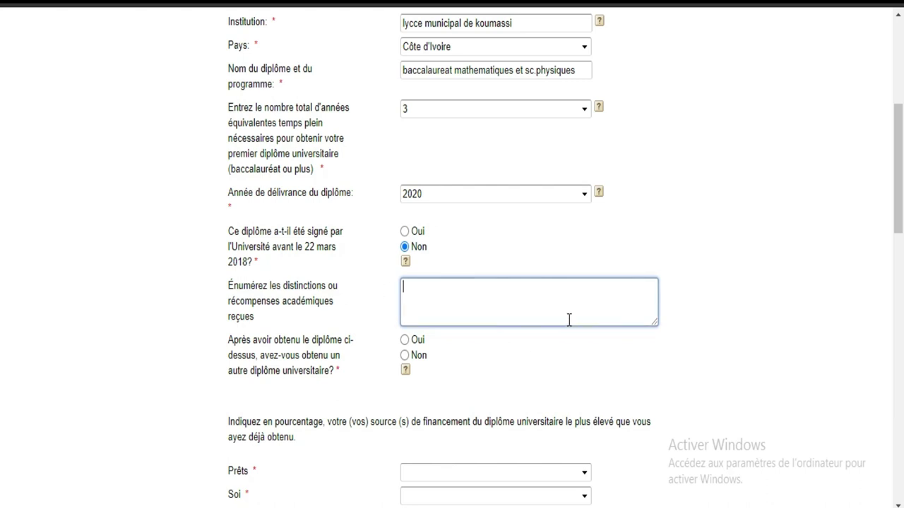
left_click_drag(227, 329, 341, 389)
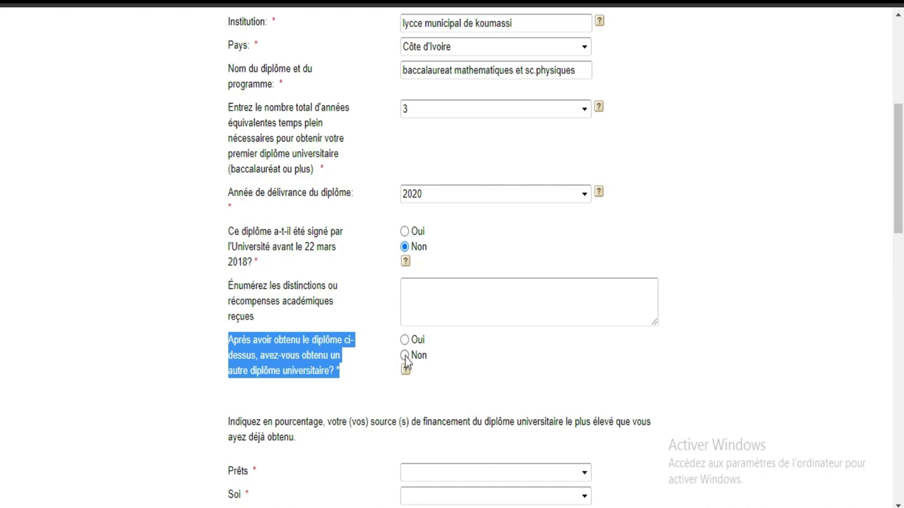
left_click(405, 356)
scroll(2, 198, "down", 3)
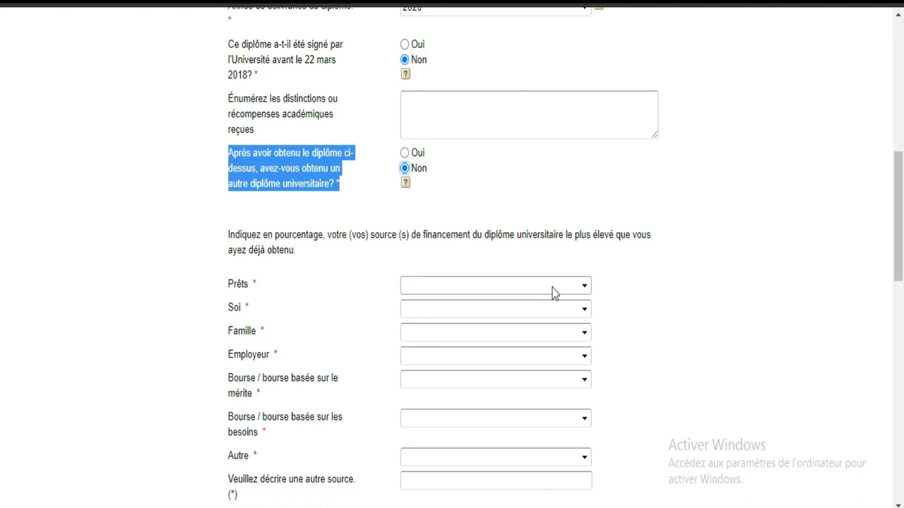
Set loan and self-funding percentages to 0 and Famille funding to 100.
left_click(553, 286)
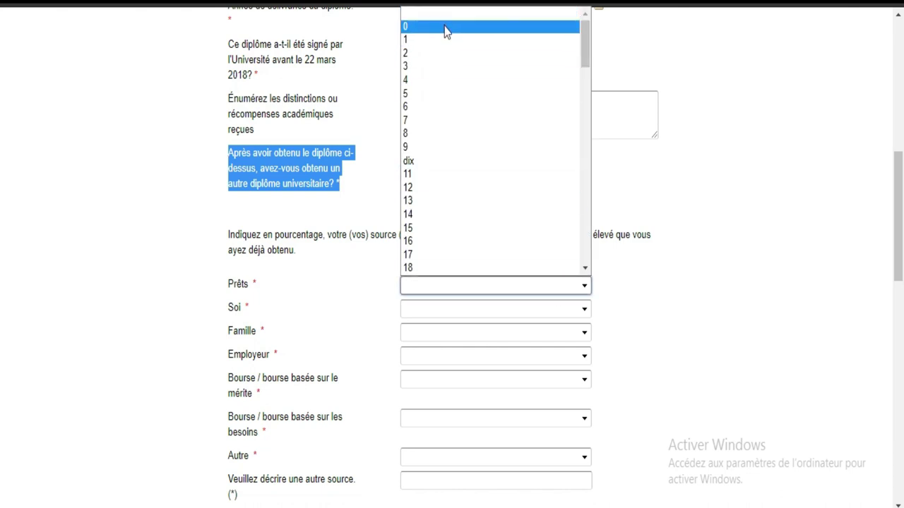
left_click(445, 28)
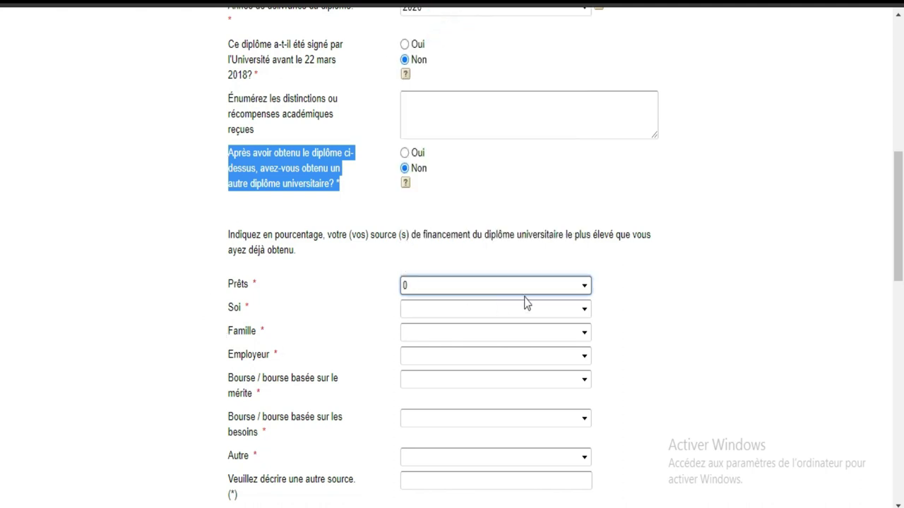
left_click(579, 314)
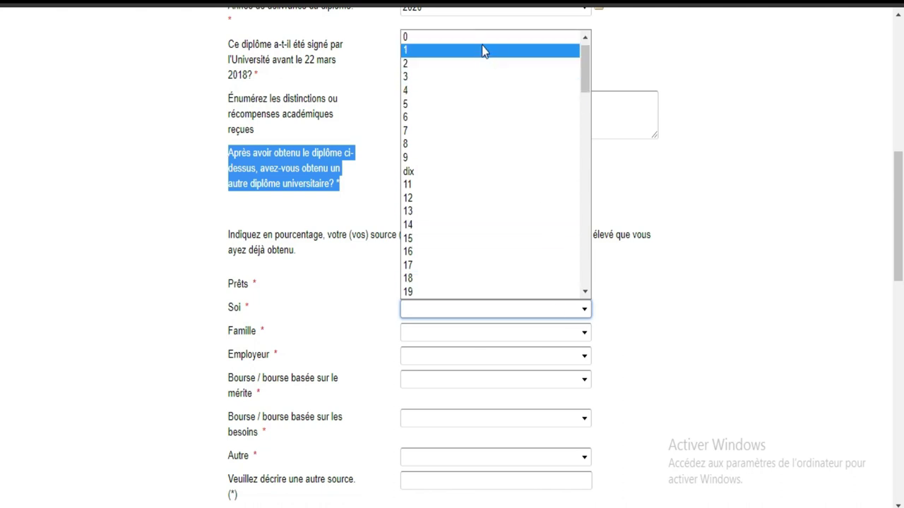
left_click(474, 41)
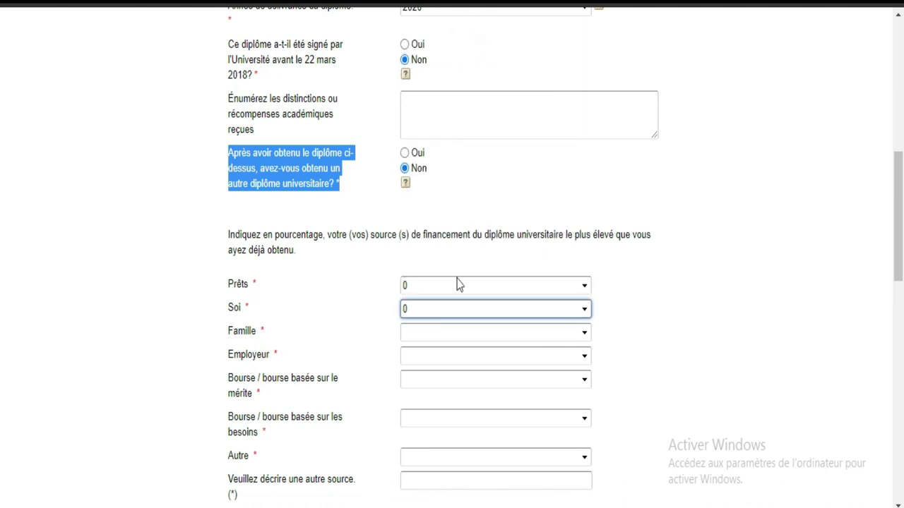
left_click(569, 337)
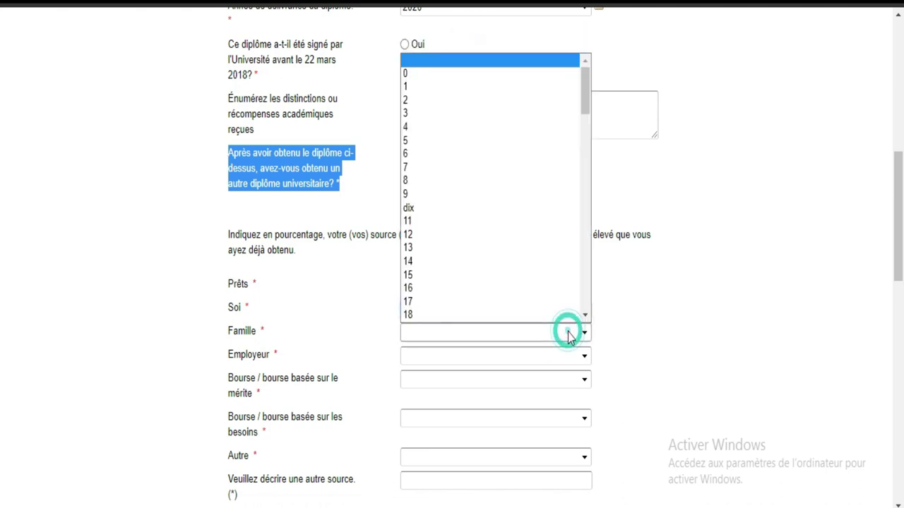
scroll(494, 198, "down", 1)
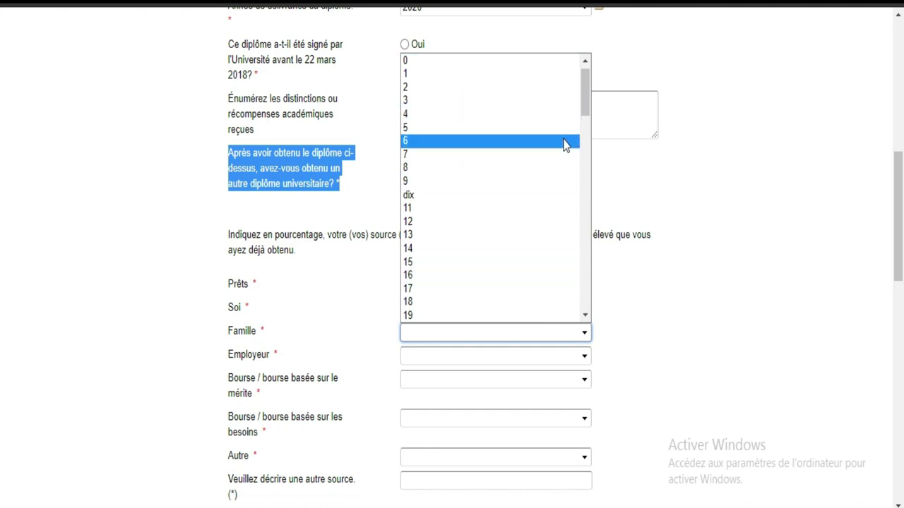
left_click_drag(588, 102, 583, 313)
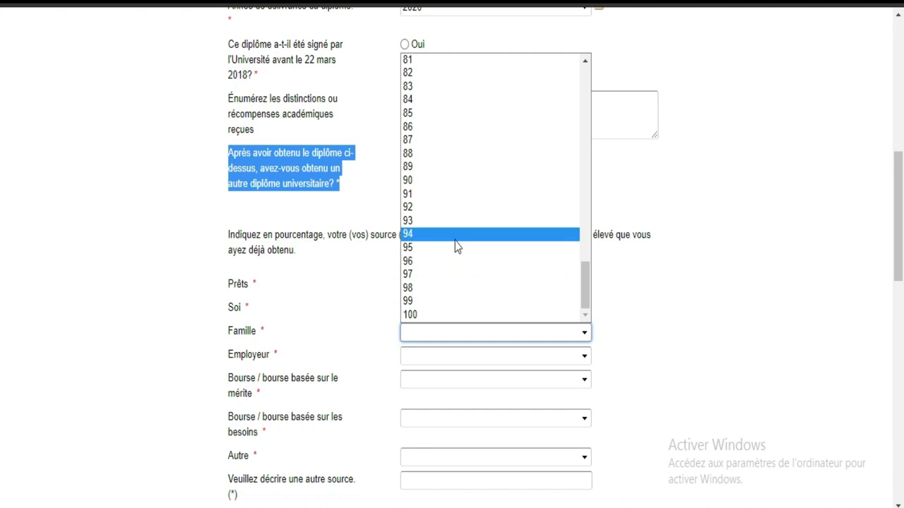
left_click(435, 315)
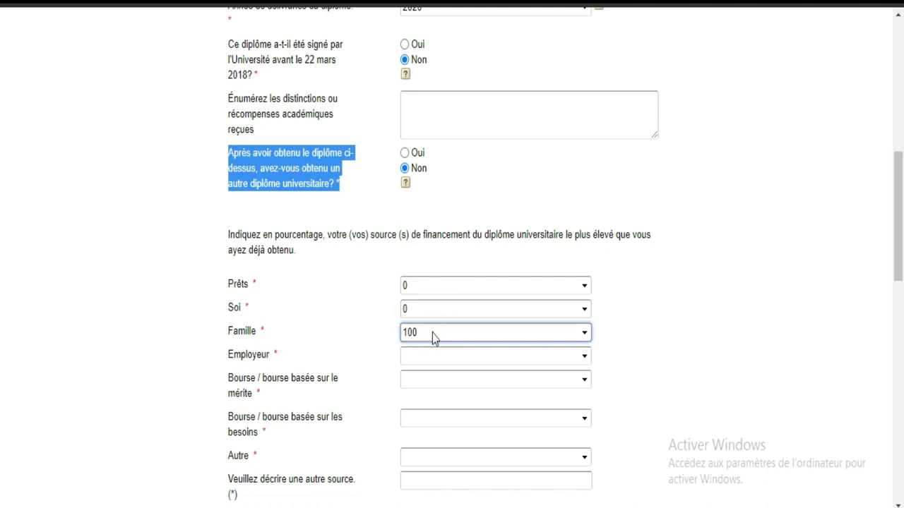
Set Employeur, merit bursary, need-based bursary and Autre funding percentages to 0.
left_click(558, 358)
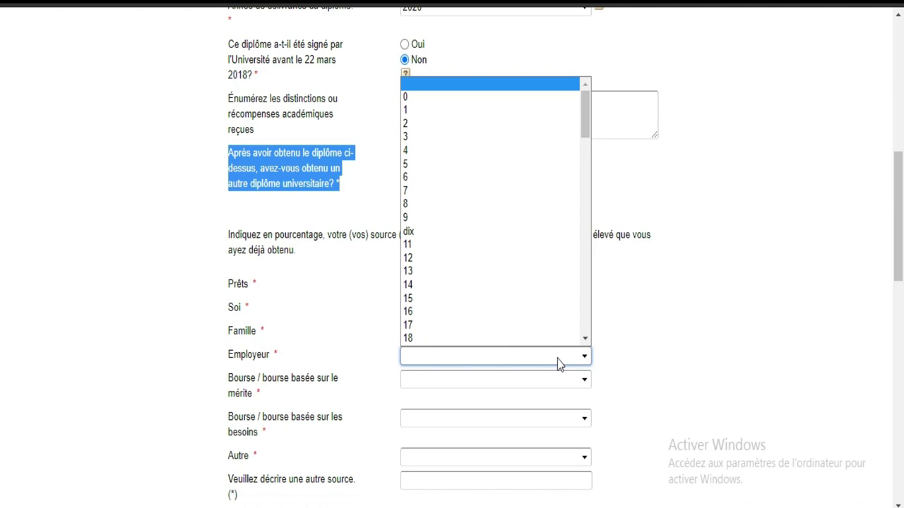
left_click(450, 100)
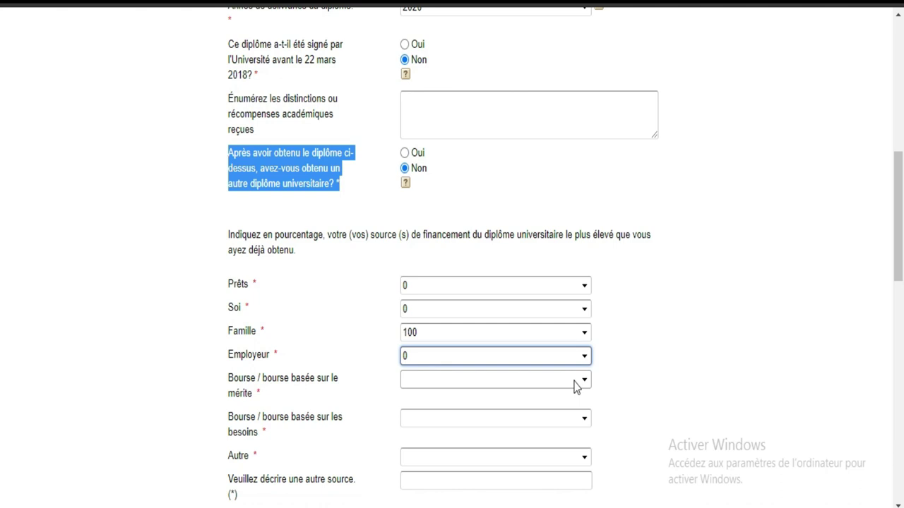
left_click(576, 382)
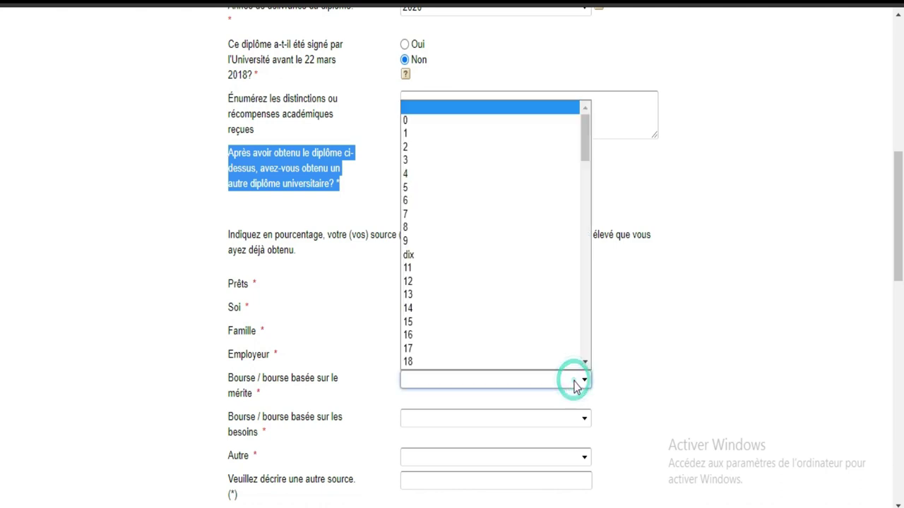
left_click(433, 123)
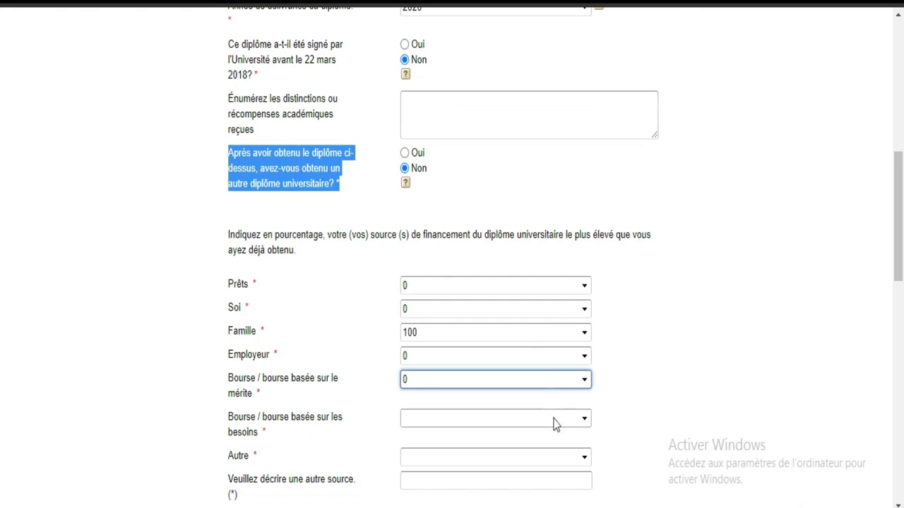
left_click(553, 420)
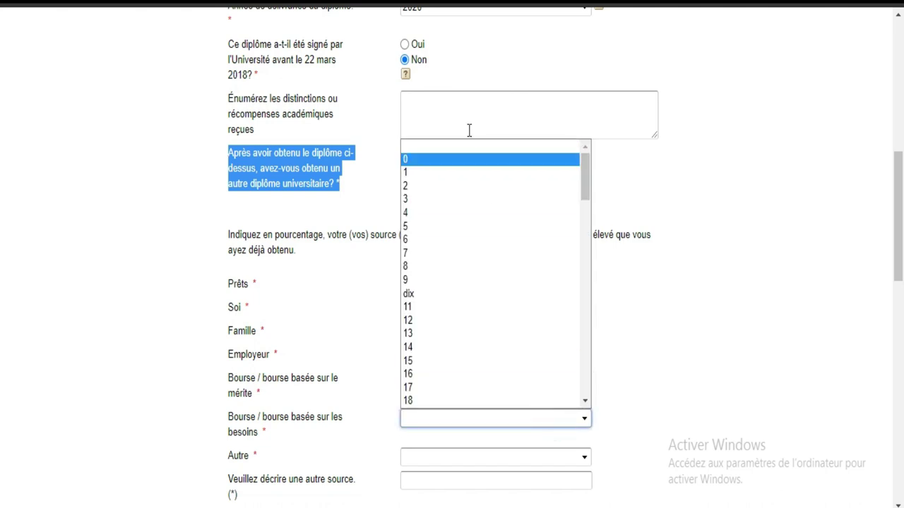
left_click(436, 161)
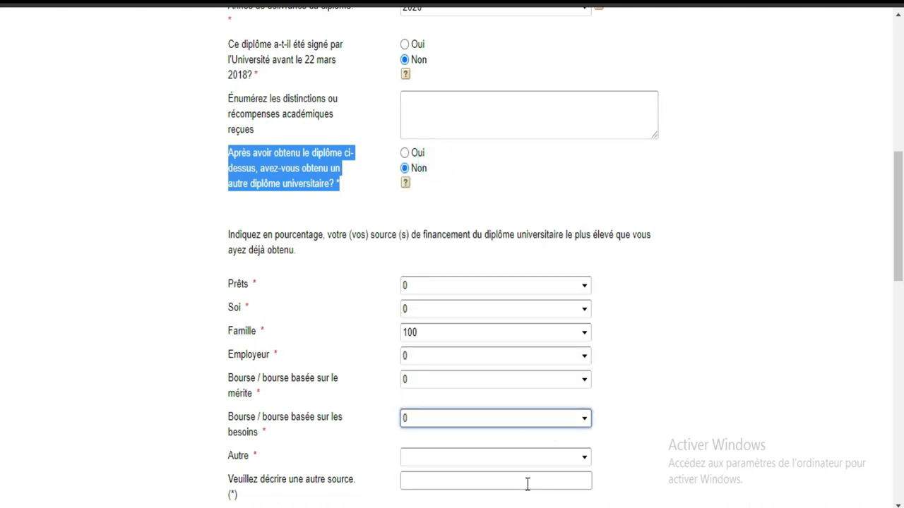
left_click(543, 460)
scroll(440, 253, "down", 1)
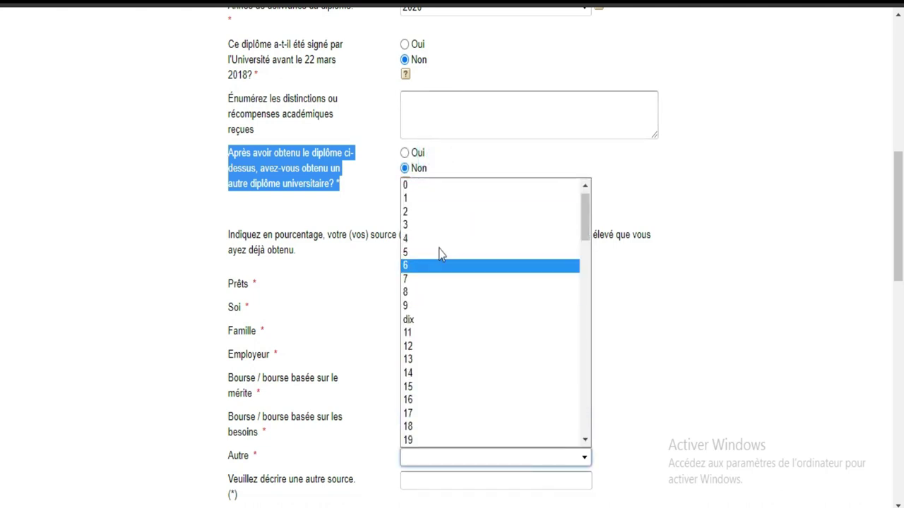
left_click(428, 194)
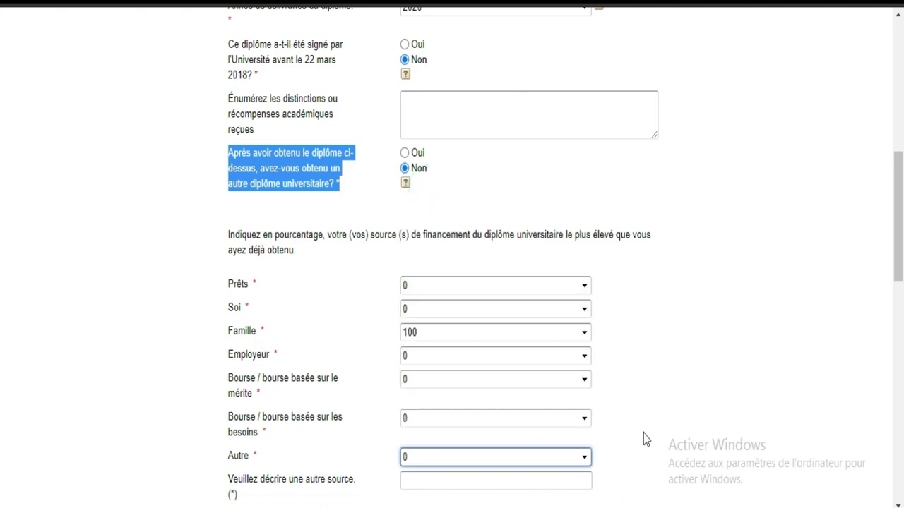
left_click_drag(209, 317, 264, 440)
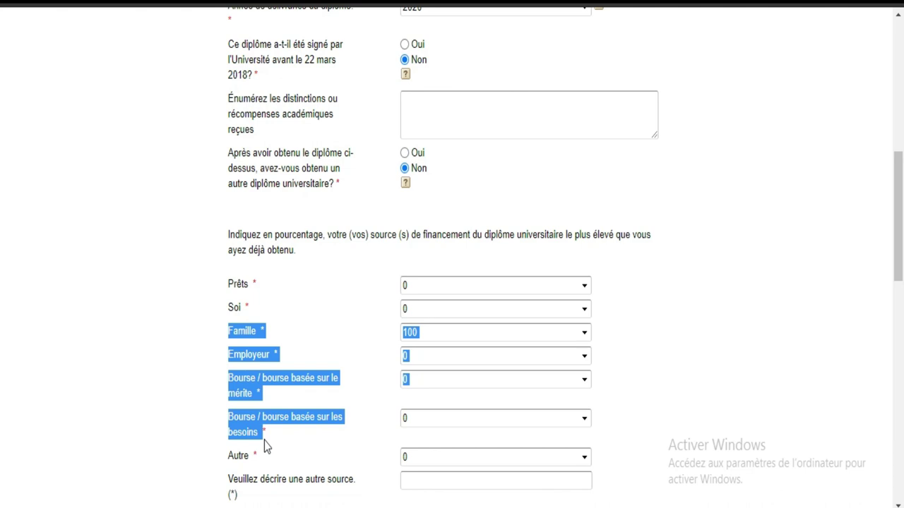
Lower Famille funding to 90 and set Soi funding to 10.
left_click(681, 352)
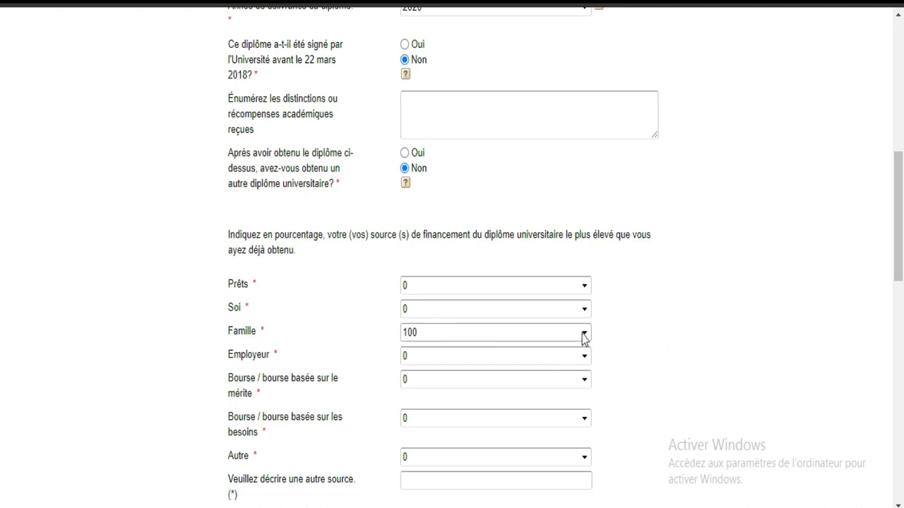
left_click(584, 335)
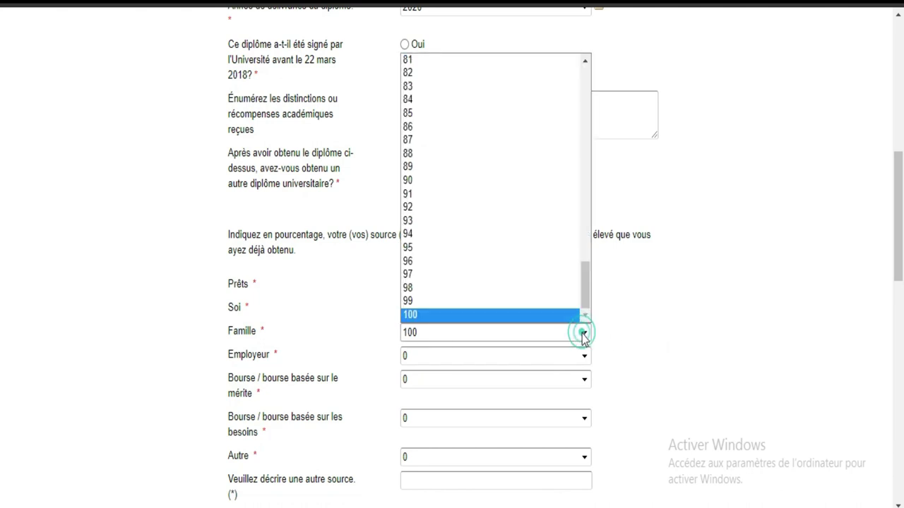
left_click(450, 183)
left_click(460, 310)
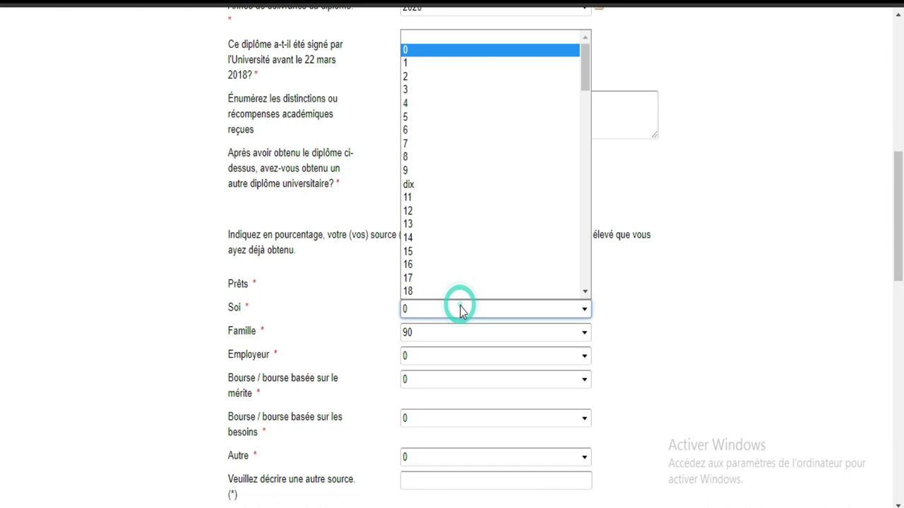
left_click(409, 184)
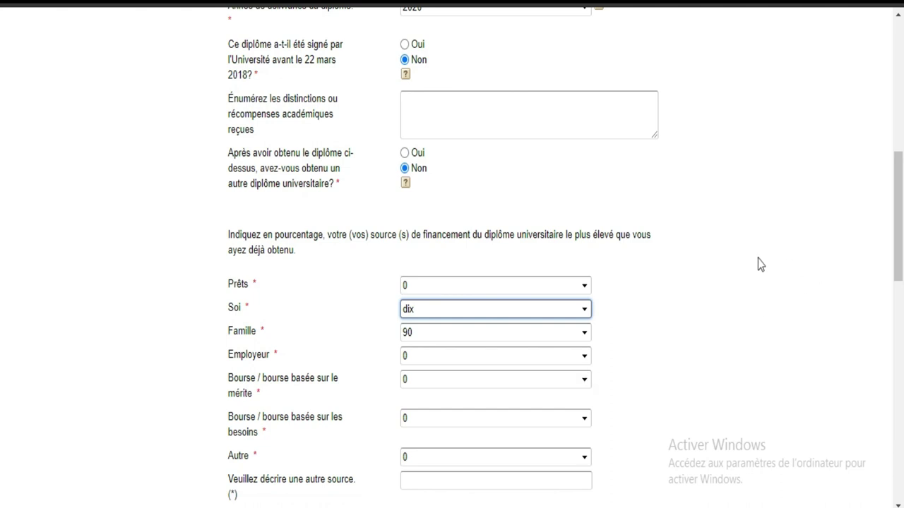
left_click_drag(900, 204, 901, 251)
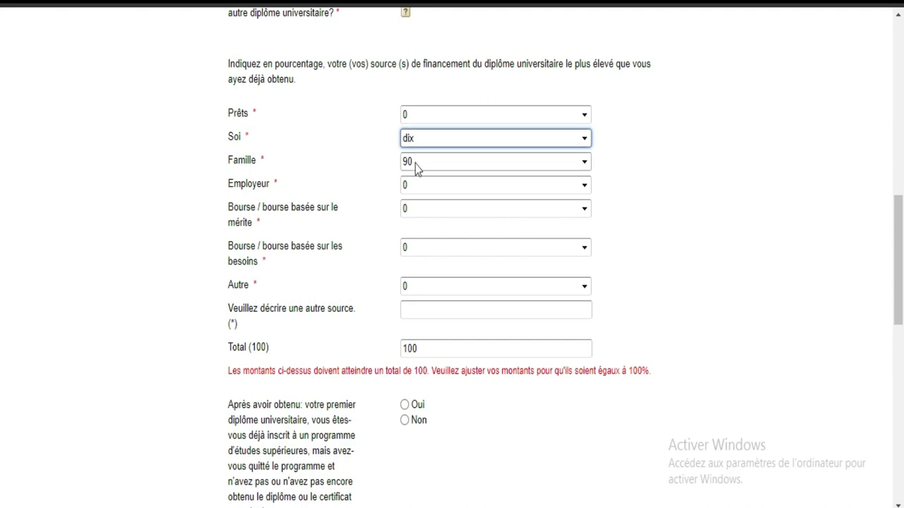
Change Soi to 20 and Famille to 80 so the funding Total reads 100.
left_click(529, 141)
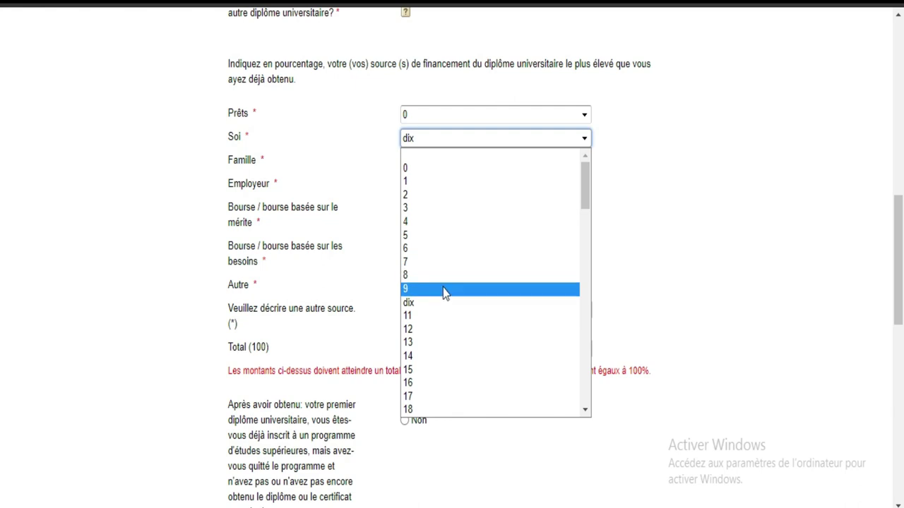
left_click_drag(584, 208, 584, 229)
left_click(441, 338)
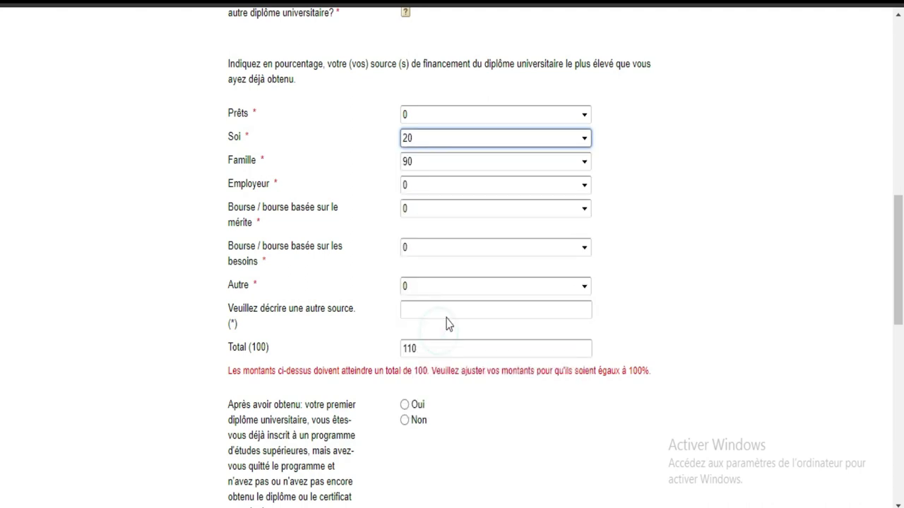
left_click(455, 167)
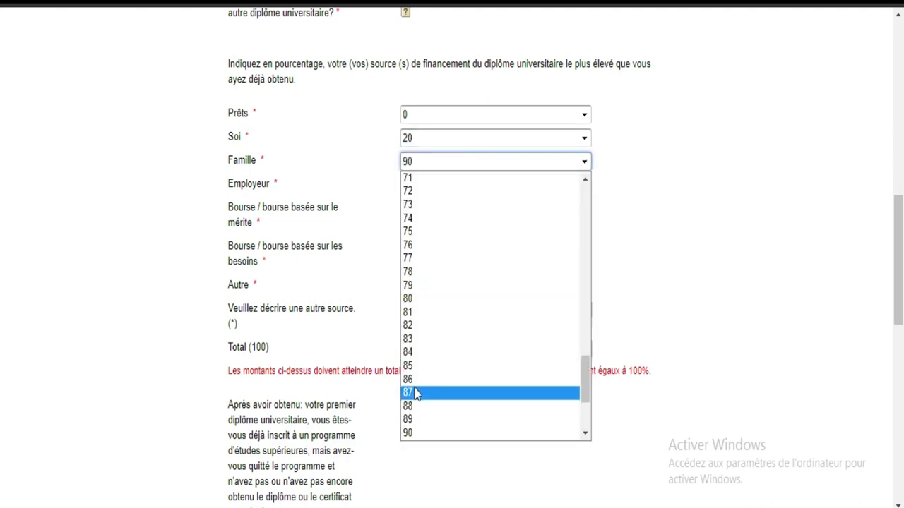
left_click(413, 299)
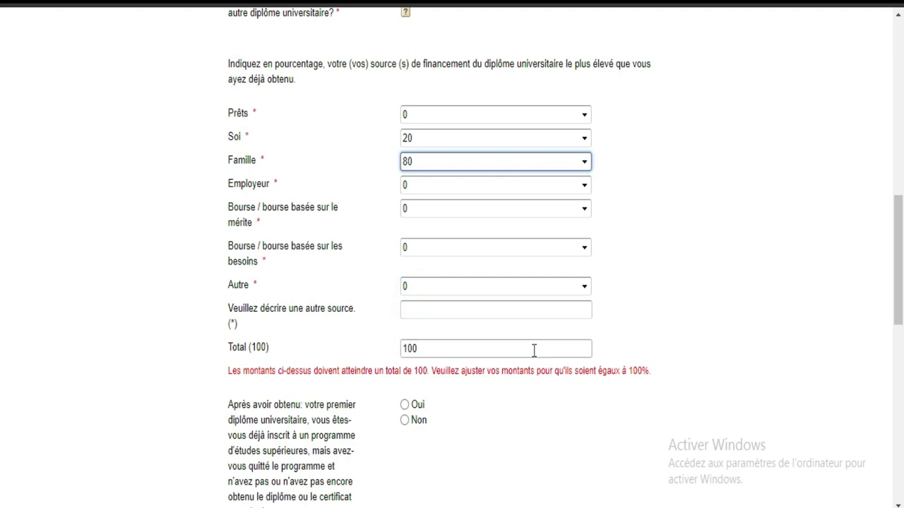
scroll(2, 232, "down", 3)
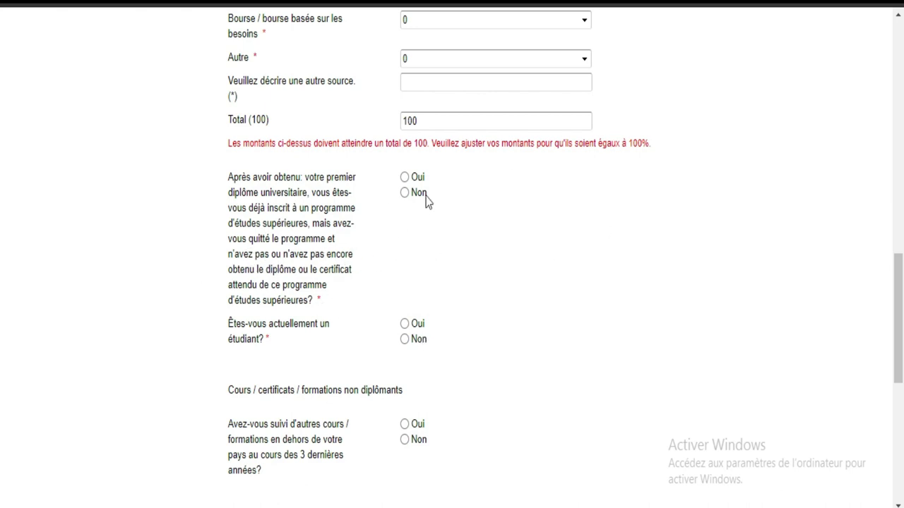
left_click_drag(222, 182, 379, 259)
Answer Oui to having left a graduate programme, with Fonds insuffisants as the reason.
left_click(221, 181)
left_click(424, 254)
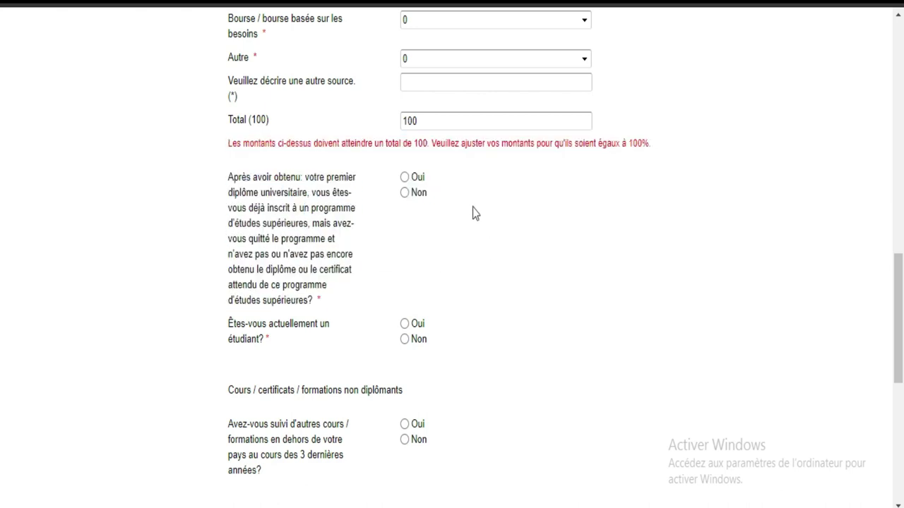
left_click(405, 193)
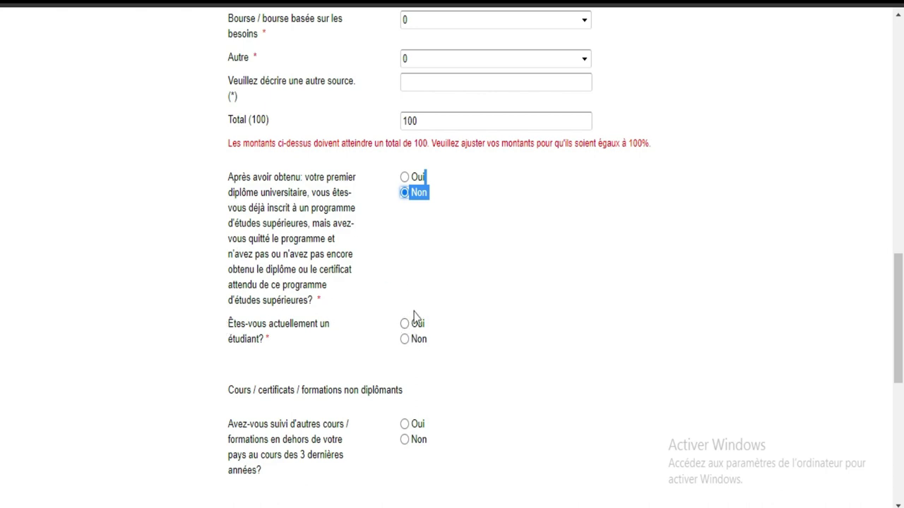
left_click(404, 177)
left_click(618, 245)
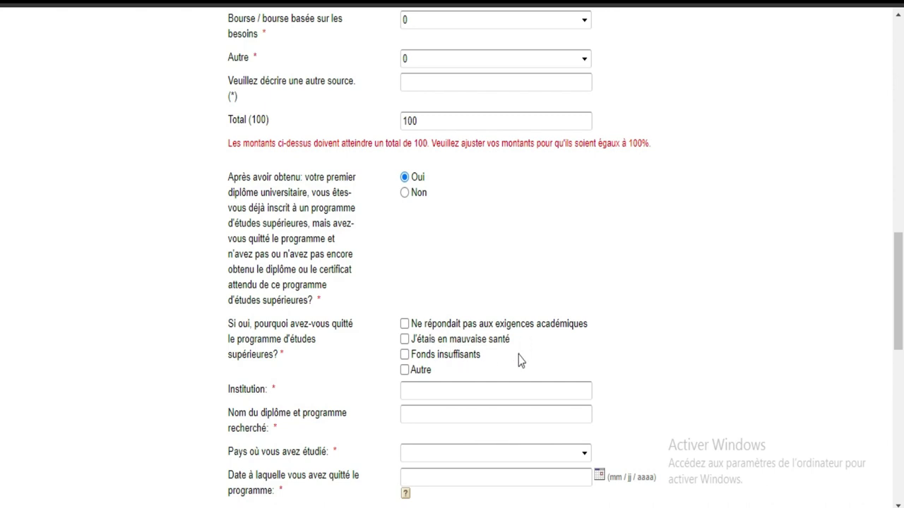
left_click(405, 356)
left_click(455, 416)
Enter the institution name and the programme 'master en mathematique' for the abandoned programme.
left_click(454, 389)
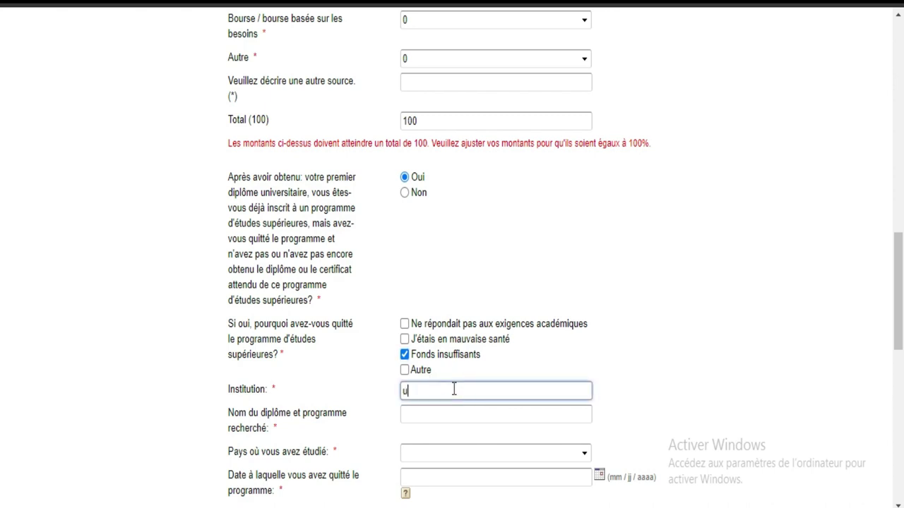
type("universite fhb")
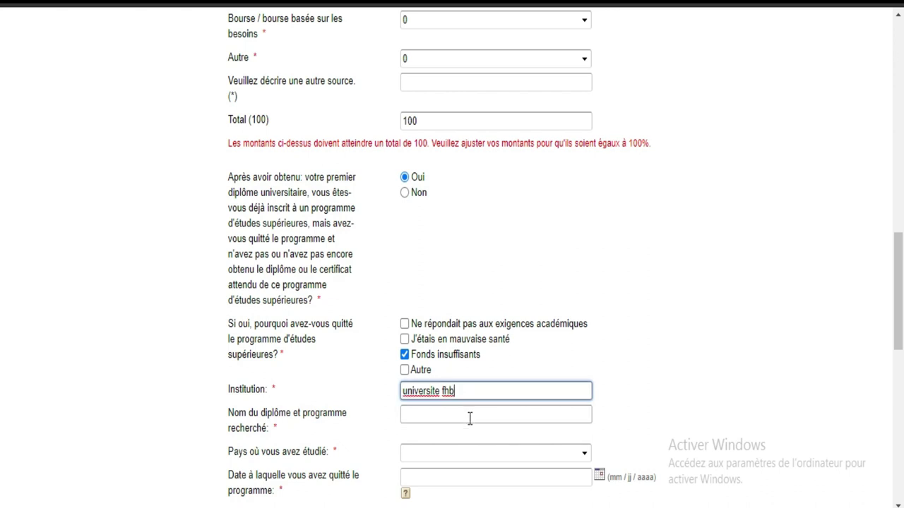
left_click(470, 419)
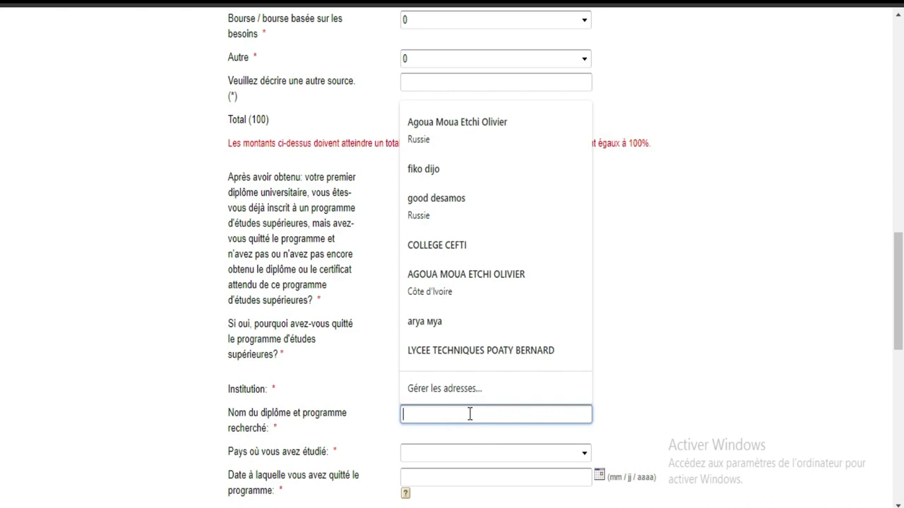
type("master")
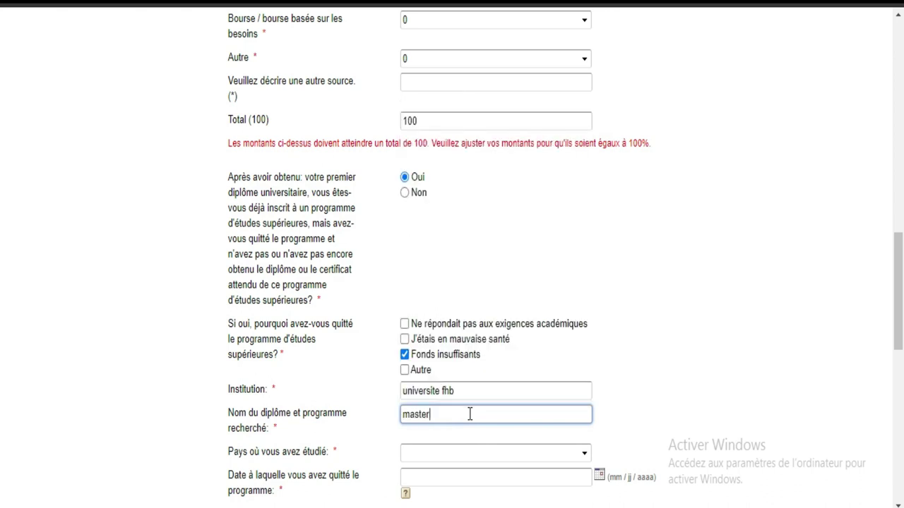
type(" en mathematiques")
Set the country where the programme was studied to Côte d'Ivoire.
left_click(490, 456)
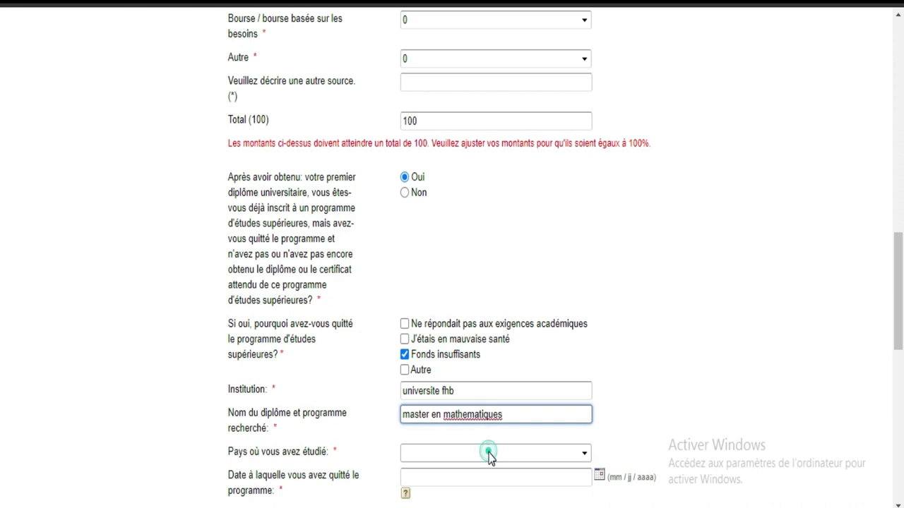
type("co")
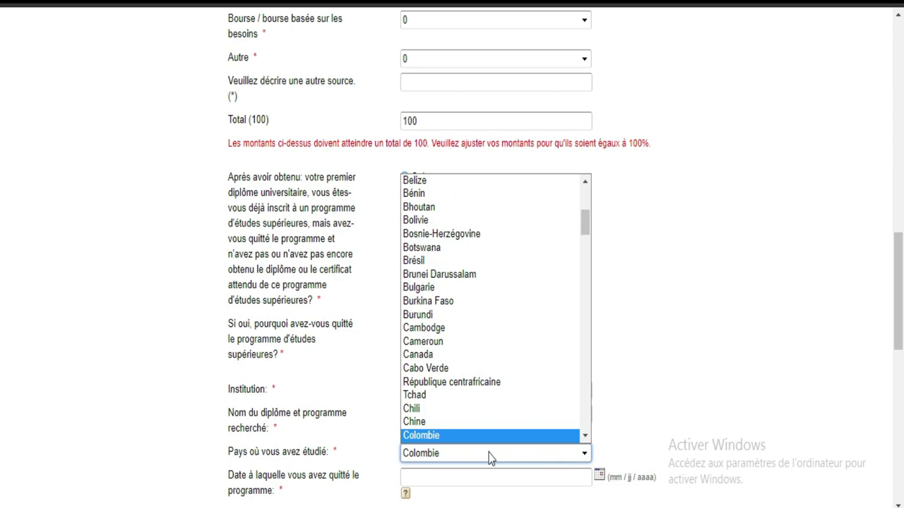
left_click(585, 436)
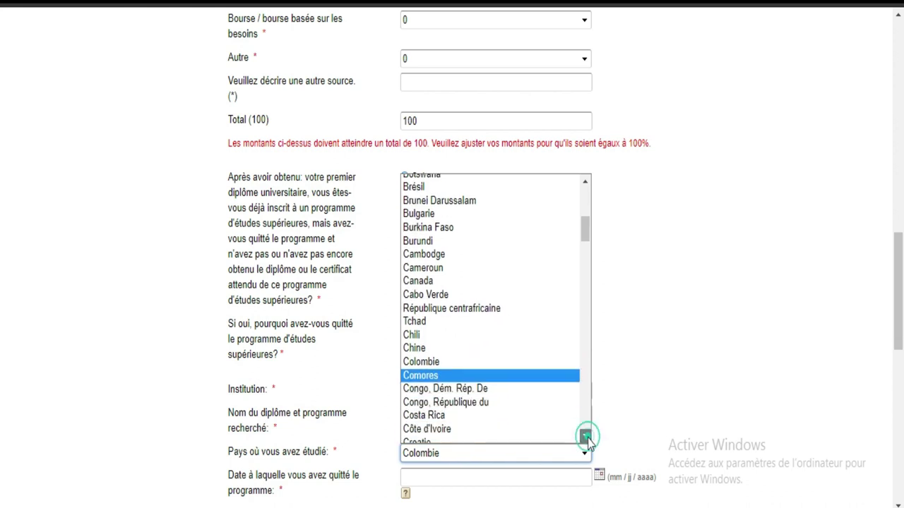
left_click(504, 425)
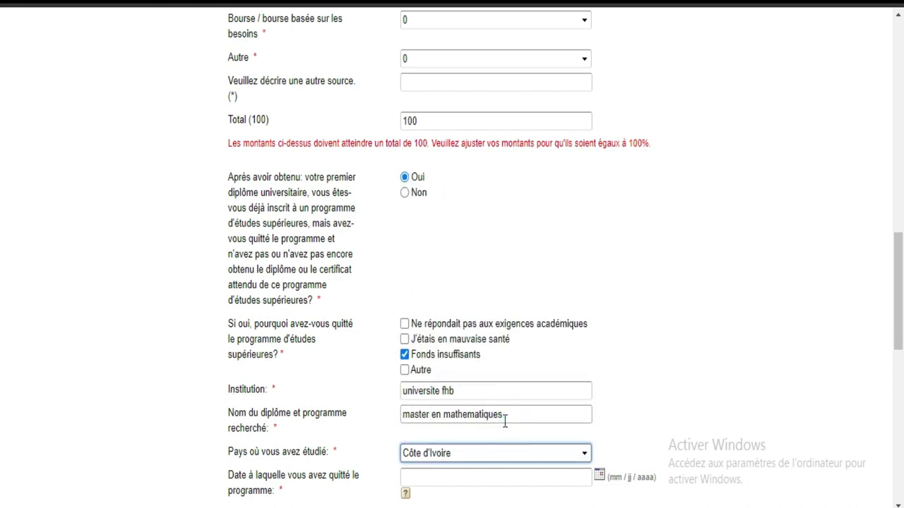
scroll(2, 309, "down", 3)
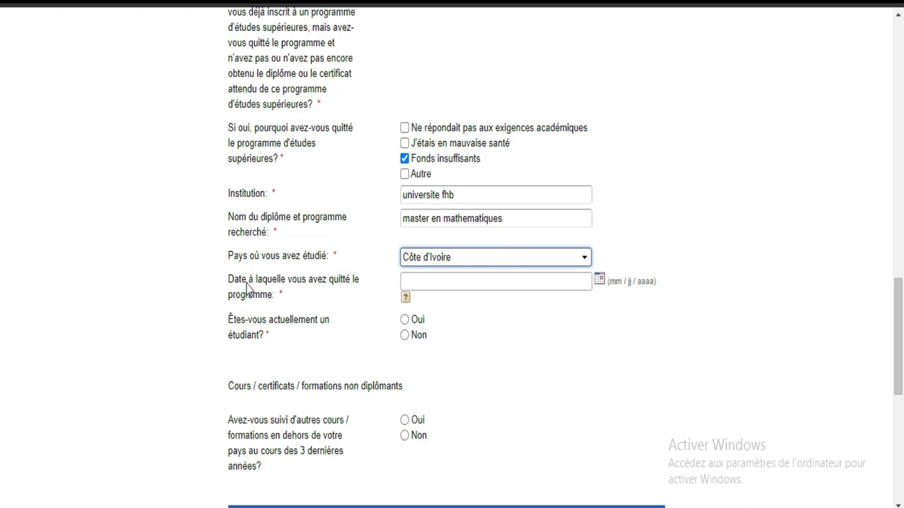
Pick 15 December 2020 from the calendar as the date the programme was left.
left_click(506, 282)
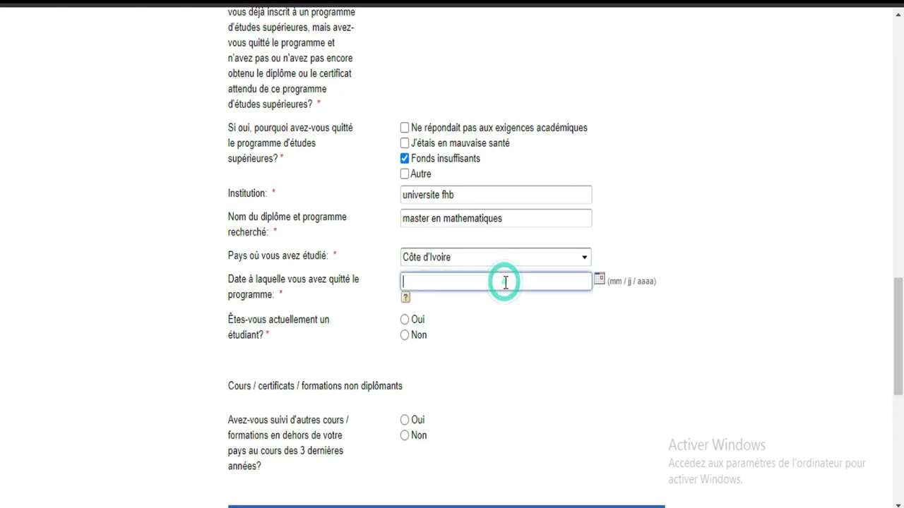
left_click(599, 282)
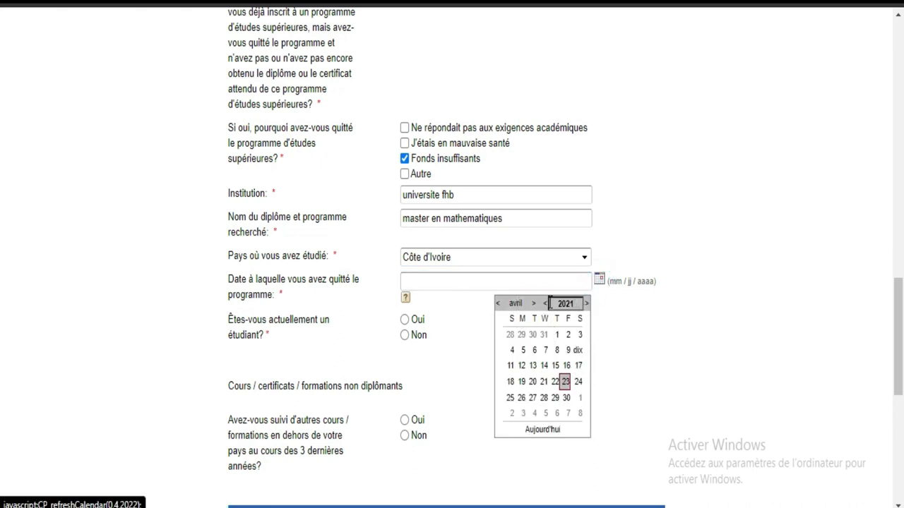
left_click(545, 304)
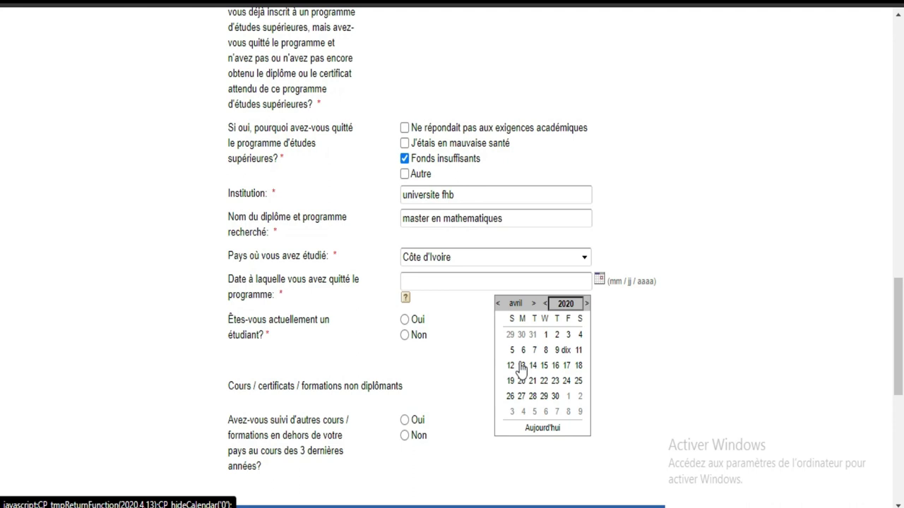
left_click(498, 304)
left_click(498, 304)
left_click(498, 304)
left_click(498, 303)
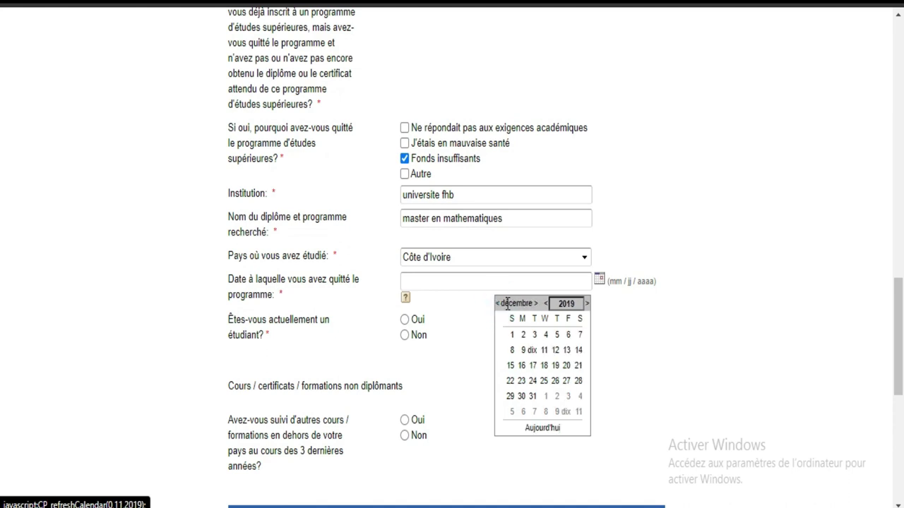
left_click(588, 304)
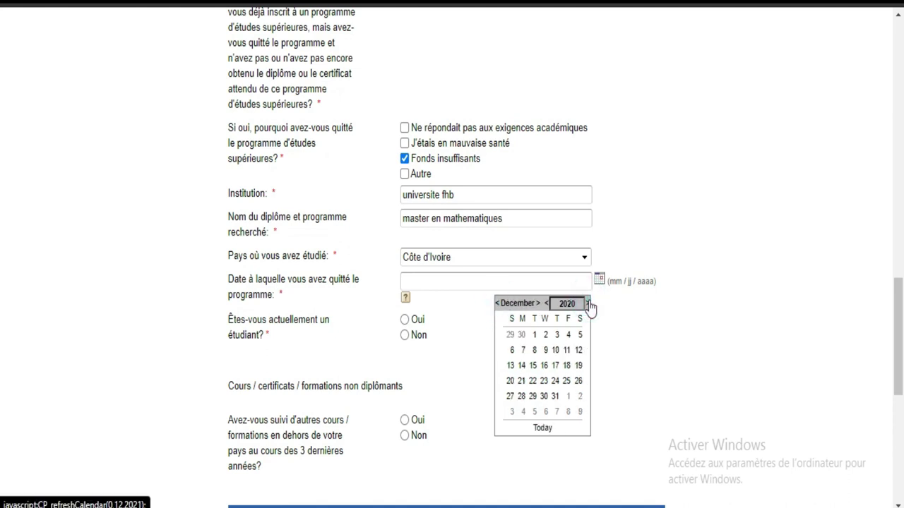
left_click(533, 365)
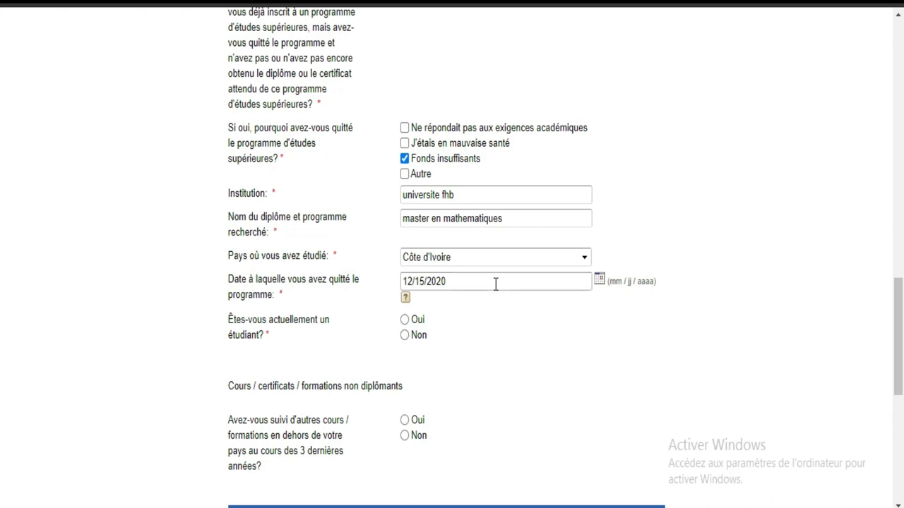
Answer Non to being a current student, to courses abroad, and to prior Japan financing.
left_click(405, 336)
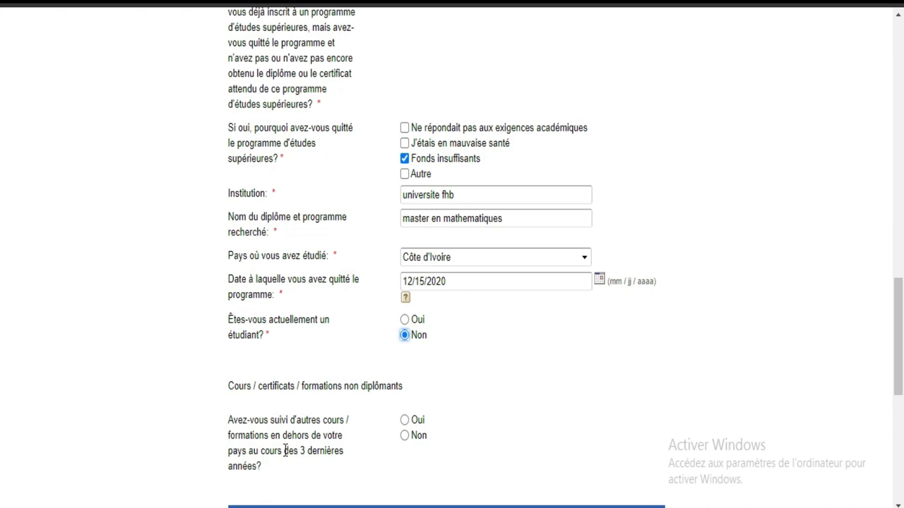
left_click(405, 436)
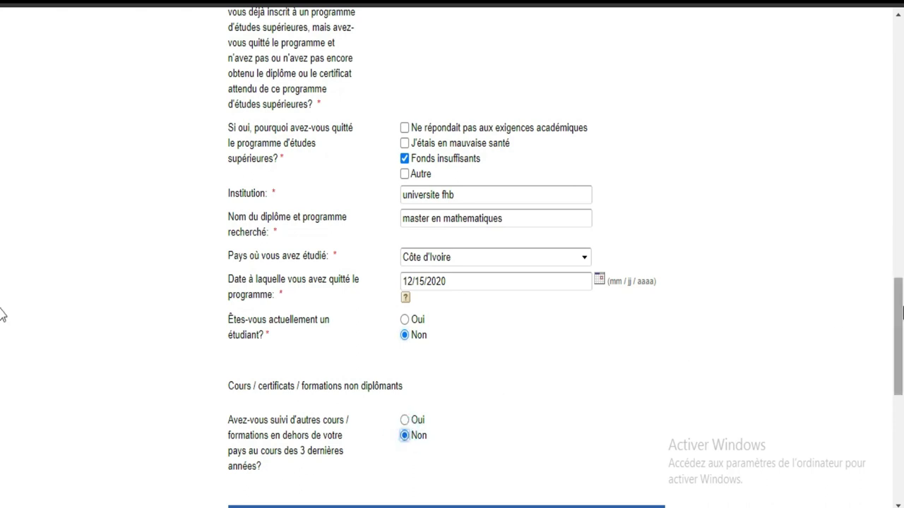
scroll(4, 310, "down", 3)
scroll(2, 356, "down", 2)
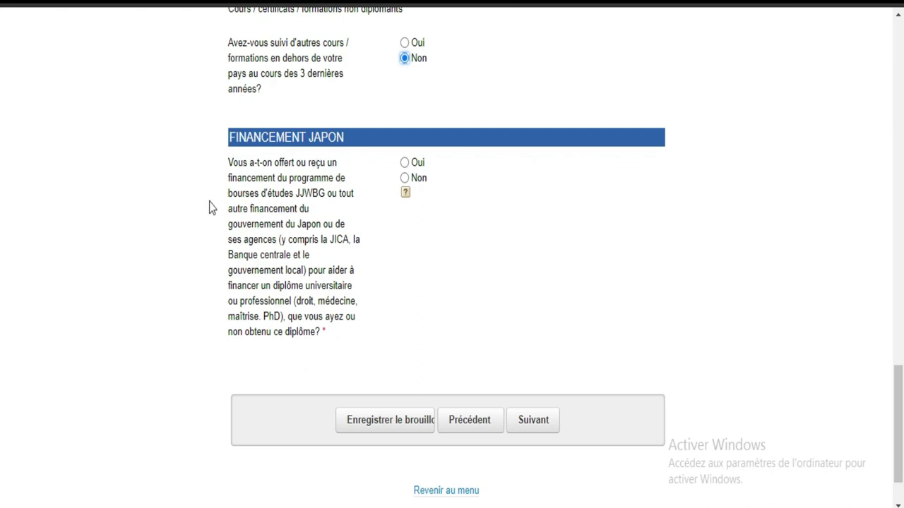
left_click(404, 178)
Submit the Éducation page with Suivant, saving the application as a draft.
left_click_drag(901, 405, 898, 51)
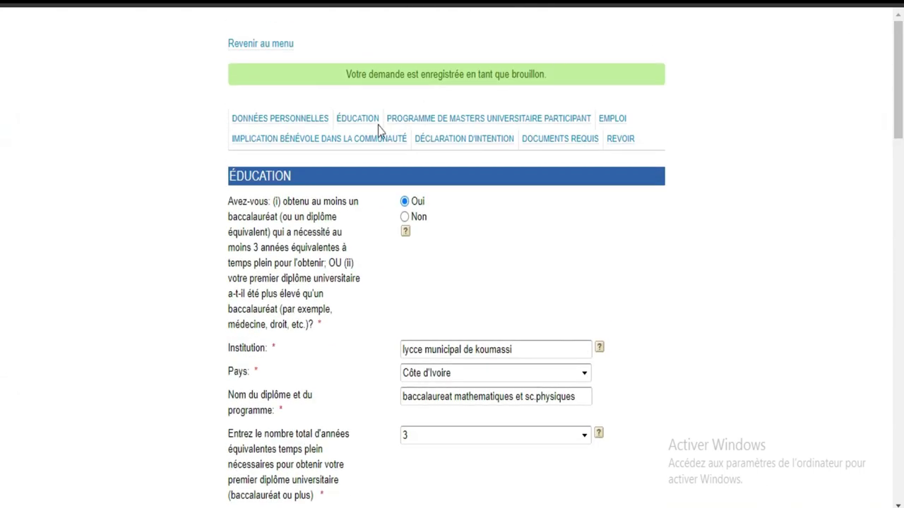
left_click_drag(902, 60, 902, 424)
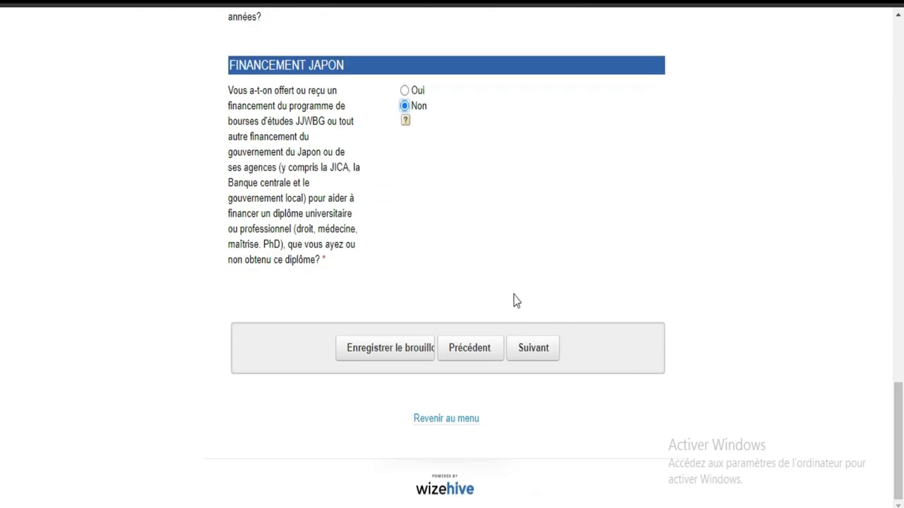
left_click(533, 353)
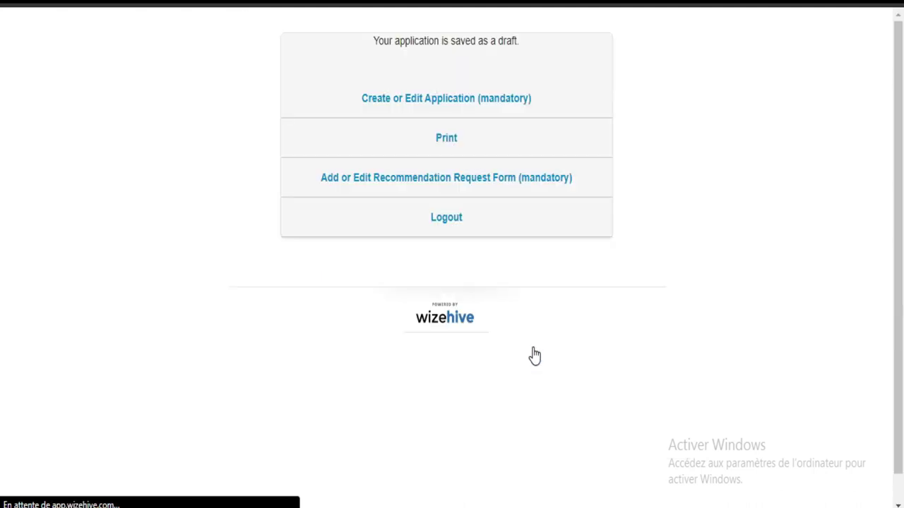
left_click(419, 103)
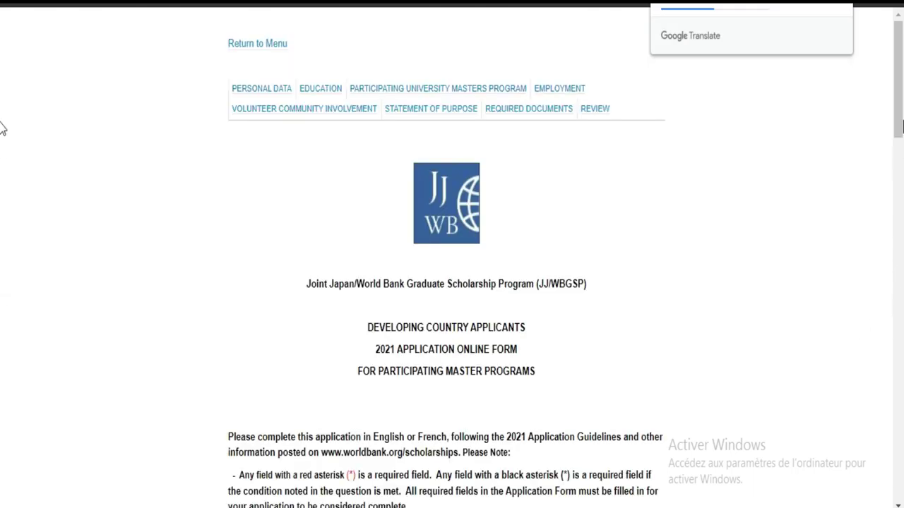
scroll(1, 276, "down", 10)
scroll(1, 286, "up", 15)
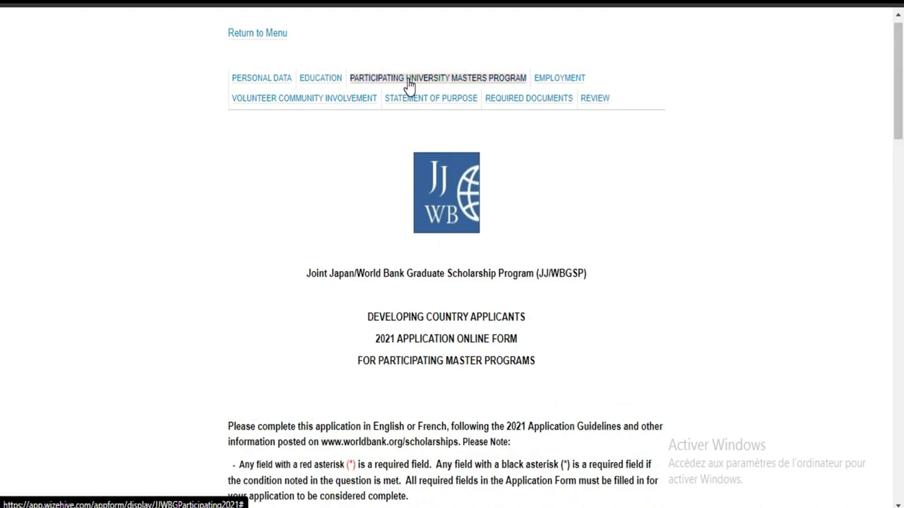
right_click(658, 218)
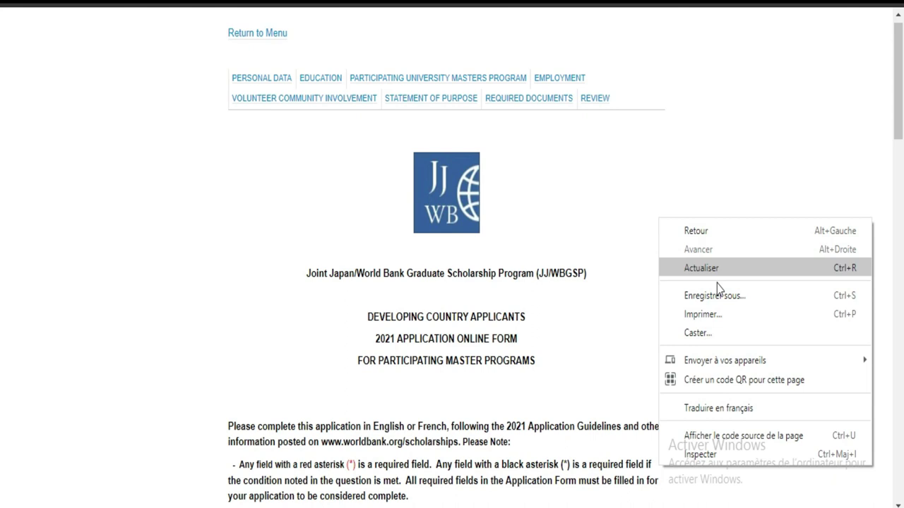
left_click(716, 408)
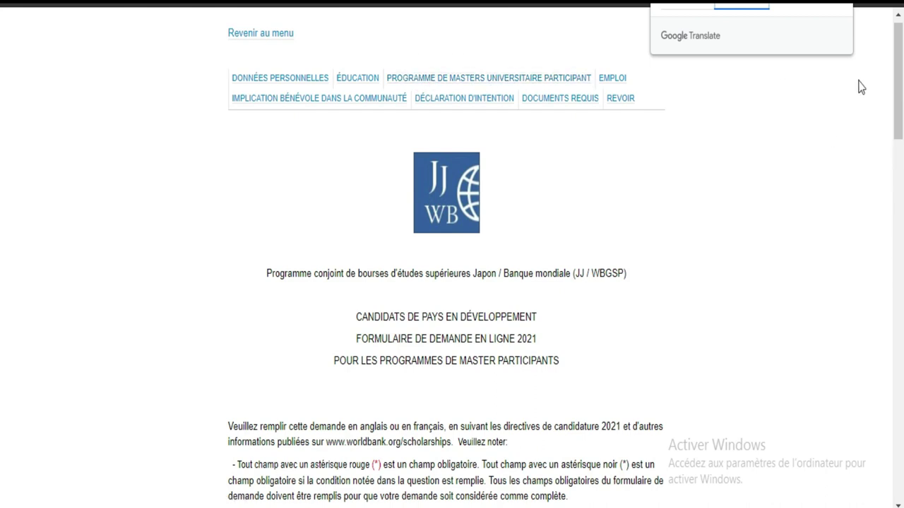
left_click_drag(898, 90, 901, 487)
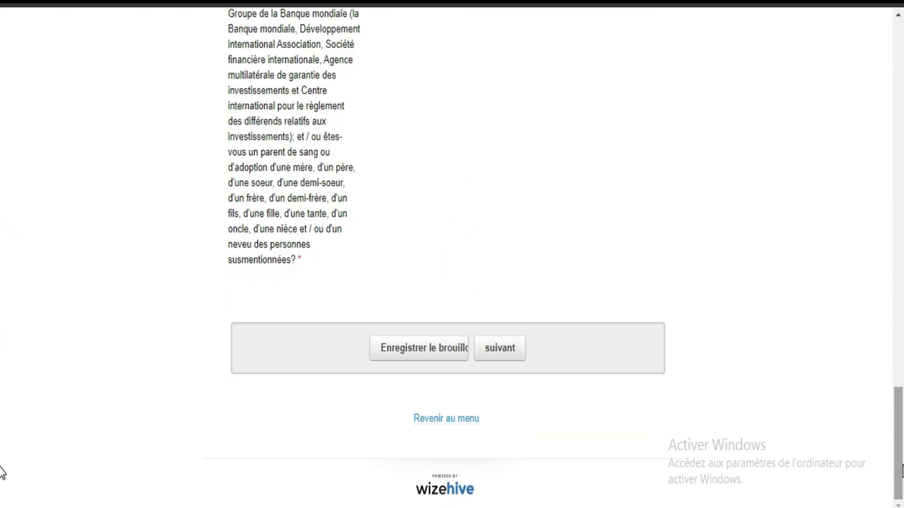
left_click(507, 351)
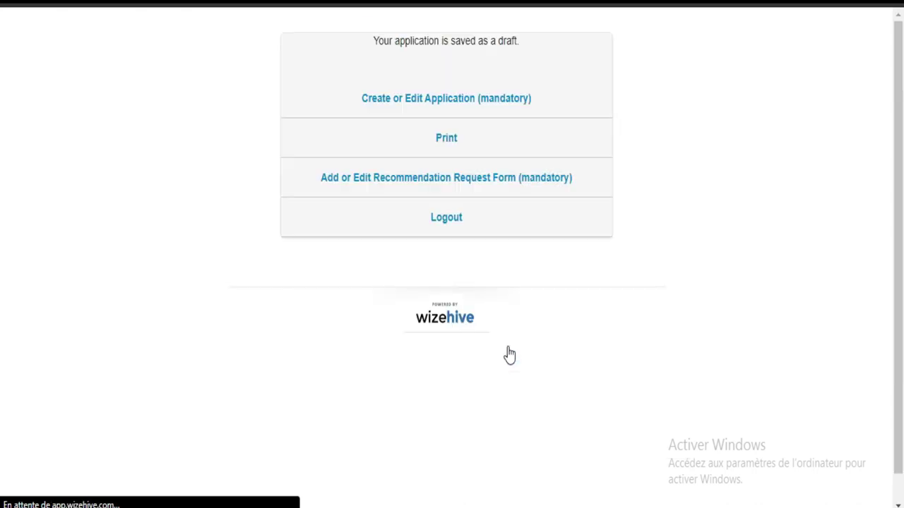
scroll(2, 363, "down", 1)
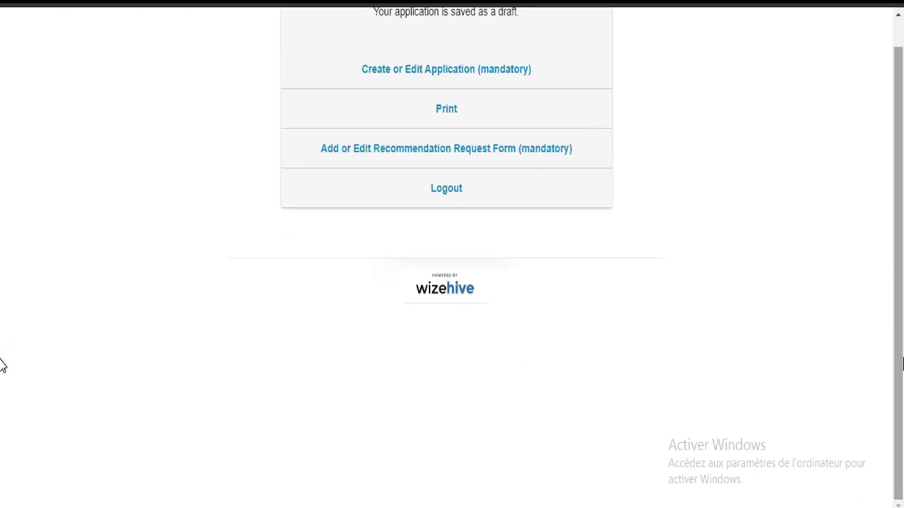
scroll(2, 363, "up", 1)
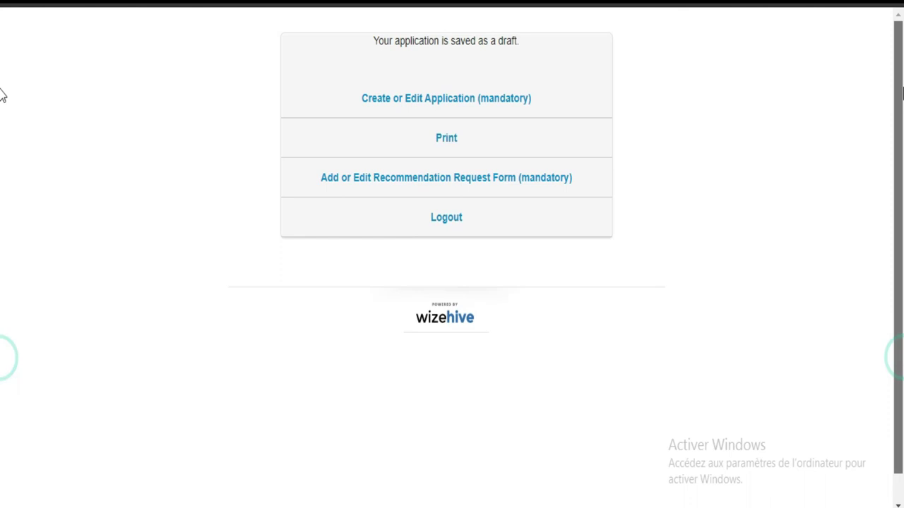
left_click(396, 182)
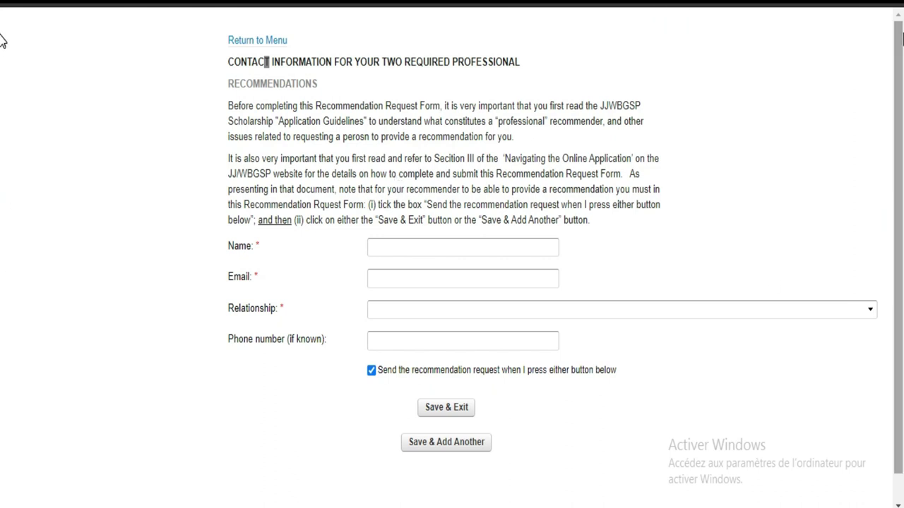
scroll(4, 252, "down", 1)
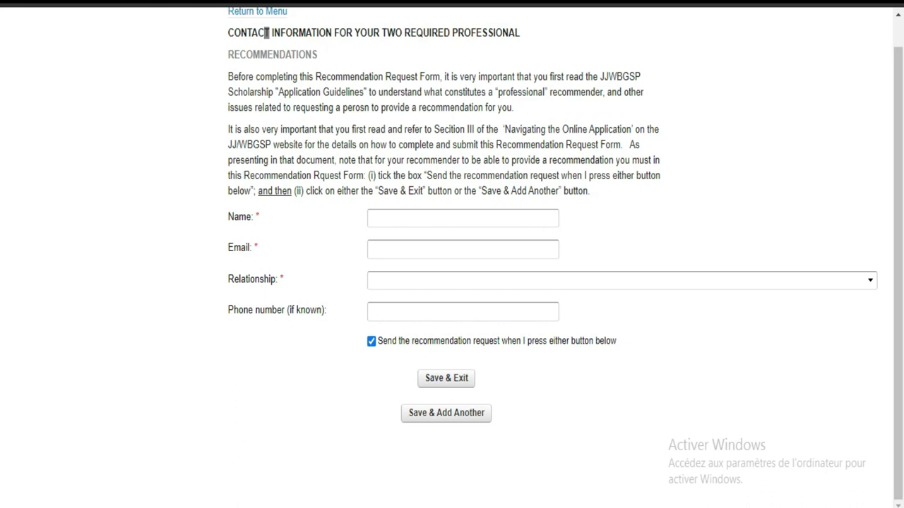
key("alt+Left")
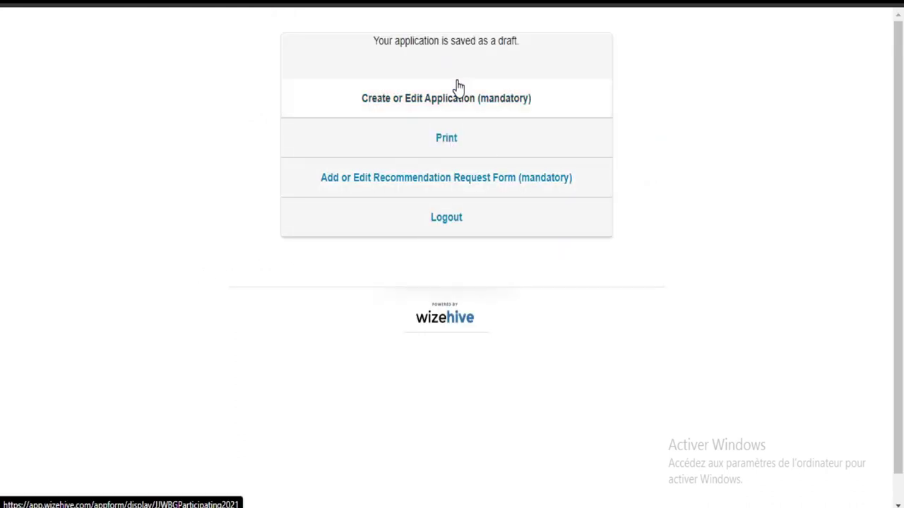
Reopen the application form and advance past Éducation to the Masters Programme section.
left_click(455, 103)
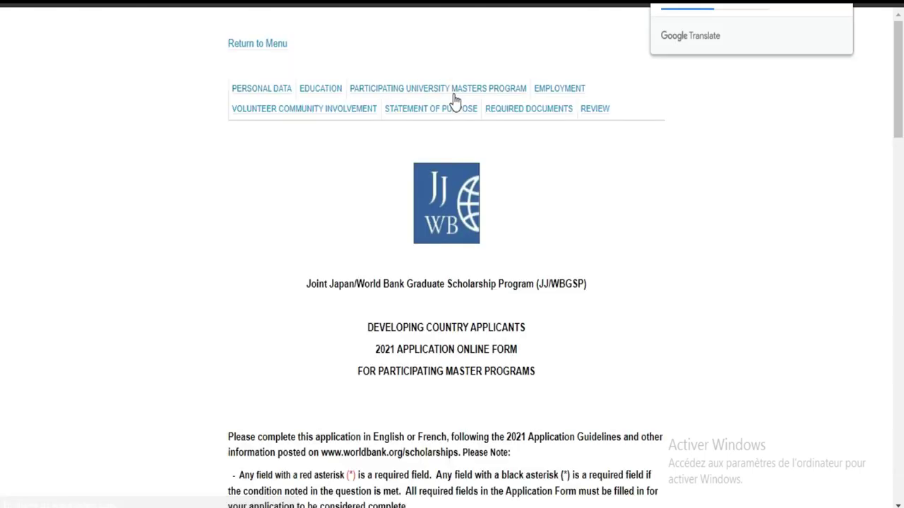
left_click_drag(898, 105, 898, 477)
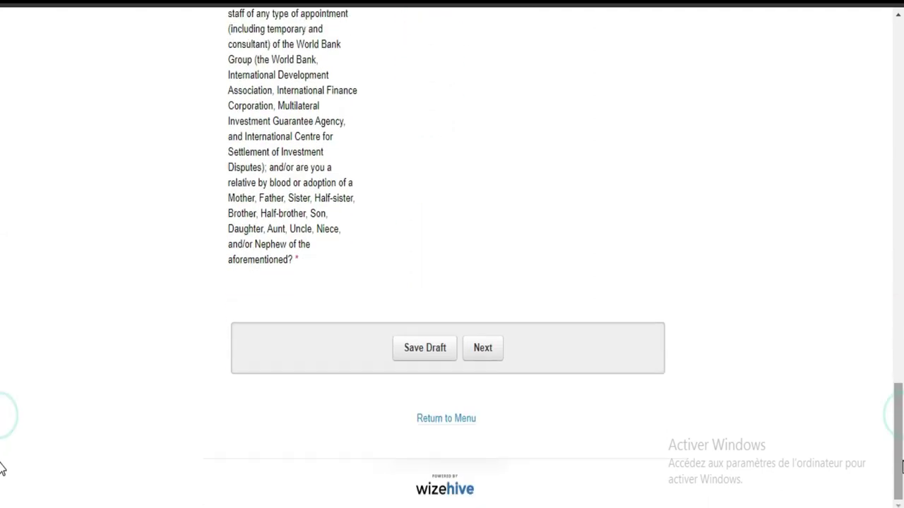
left_click(485, 348)
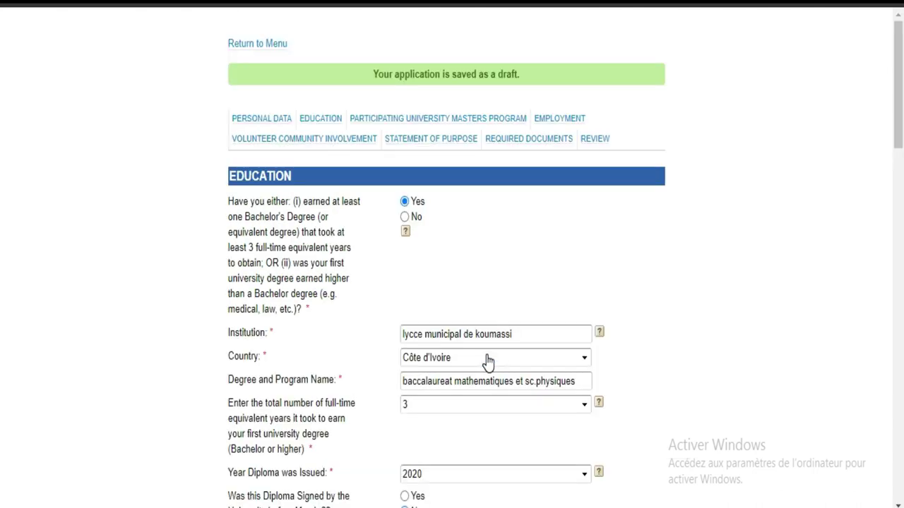
left_click_drag(898, 113, 898, 432)
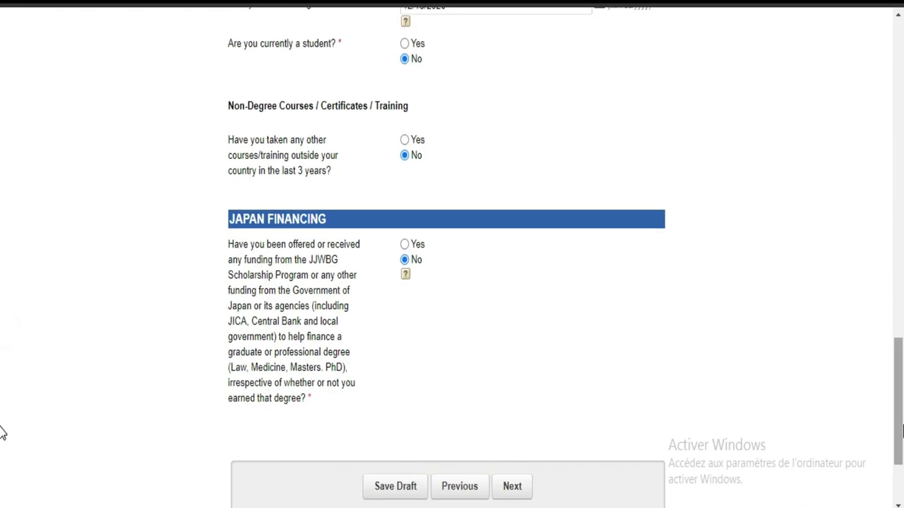
left_click(515, 486)
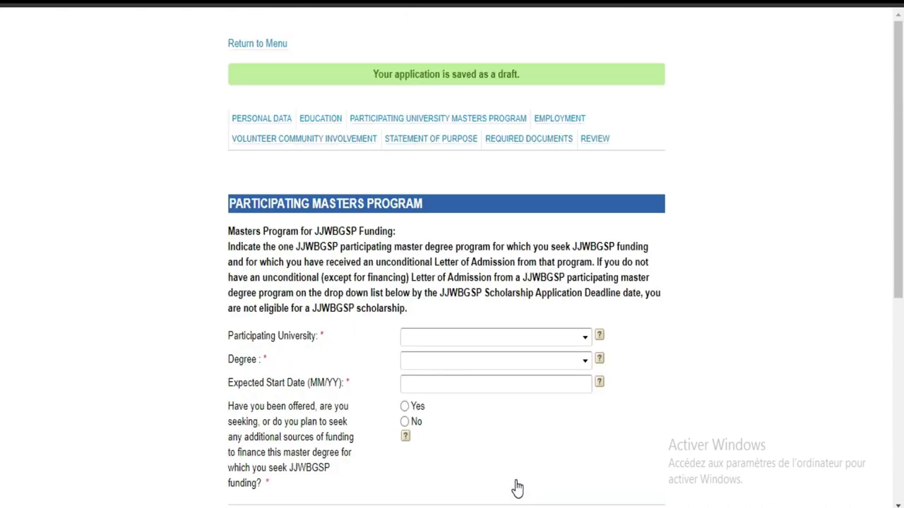
left_click(898, 246)
Translate the Masters Programme page into French and return to its top.
right_click(667, 341)
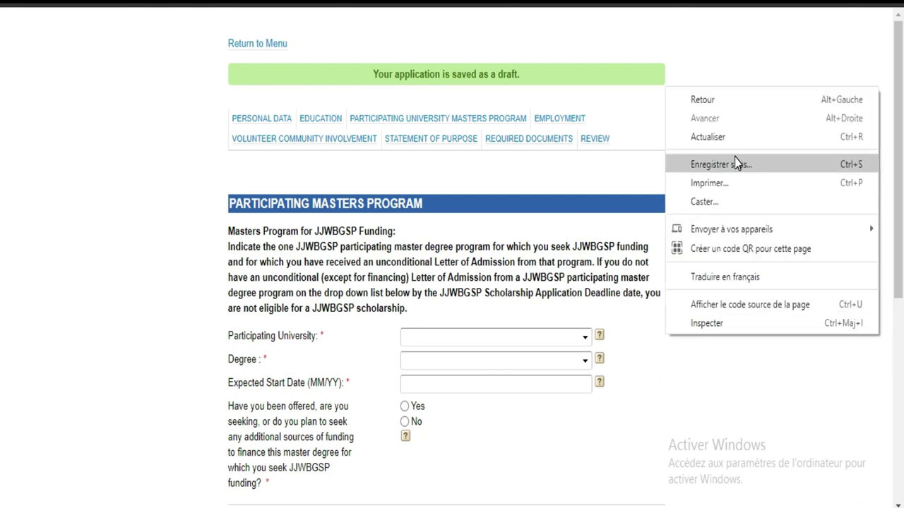
left_click(707, 278)
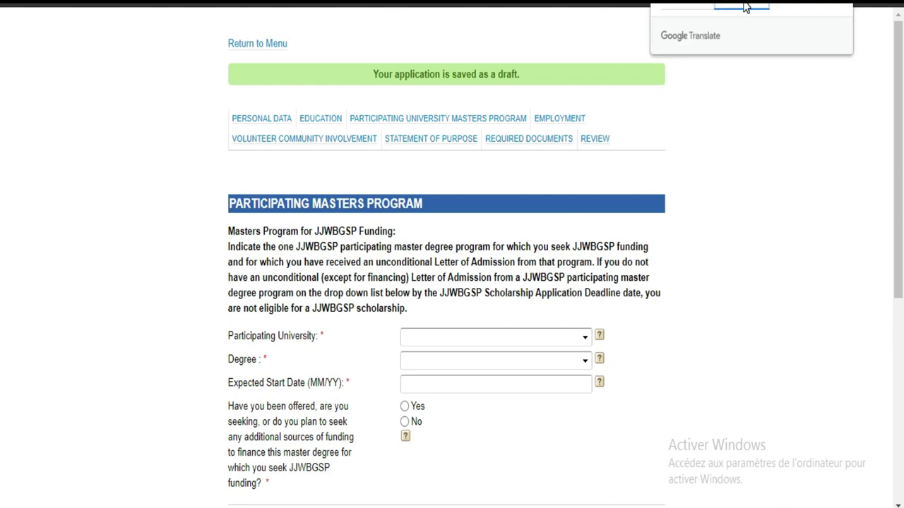
scroll(2, 113, "down", 1)
scroll(2, 136, "down", 4)
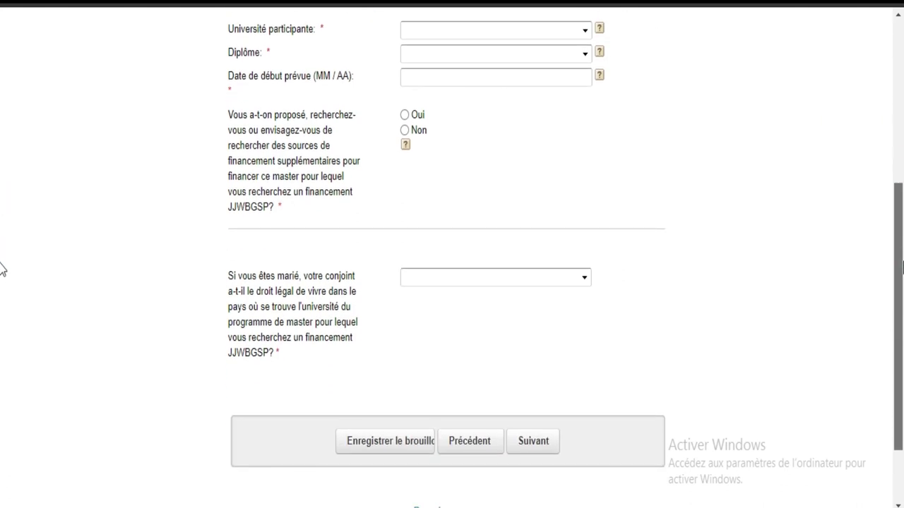
scroll(2, 268, "up", 3)
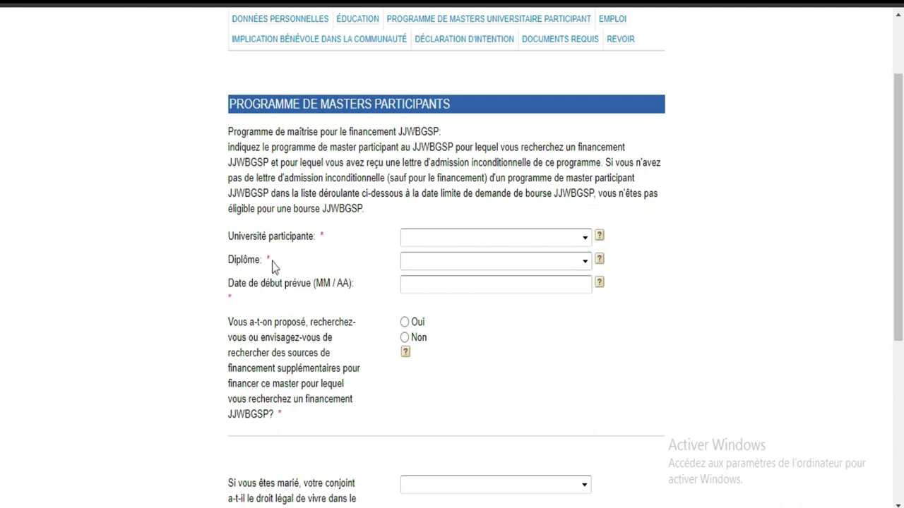
Choose Université nationale australienne as the participating university.
left_click(584, 240)
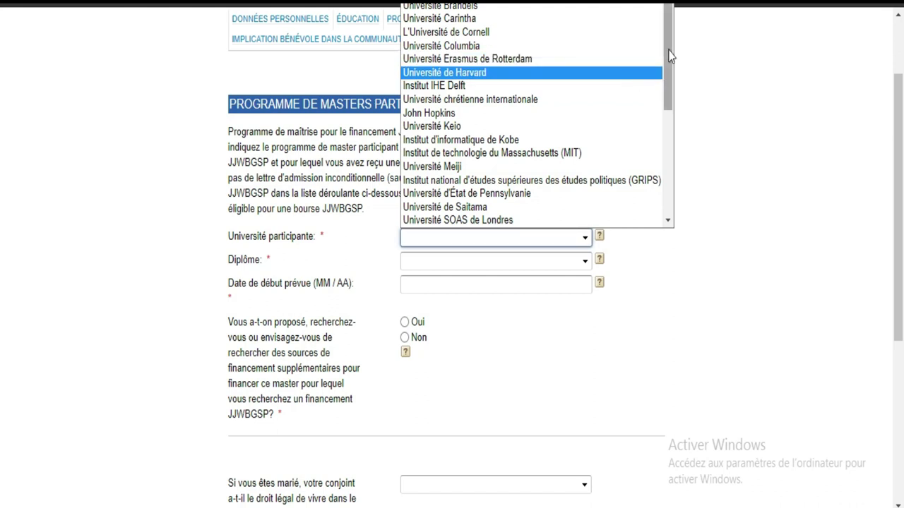
left_click_drag(668, 56, 669, 161)
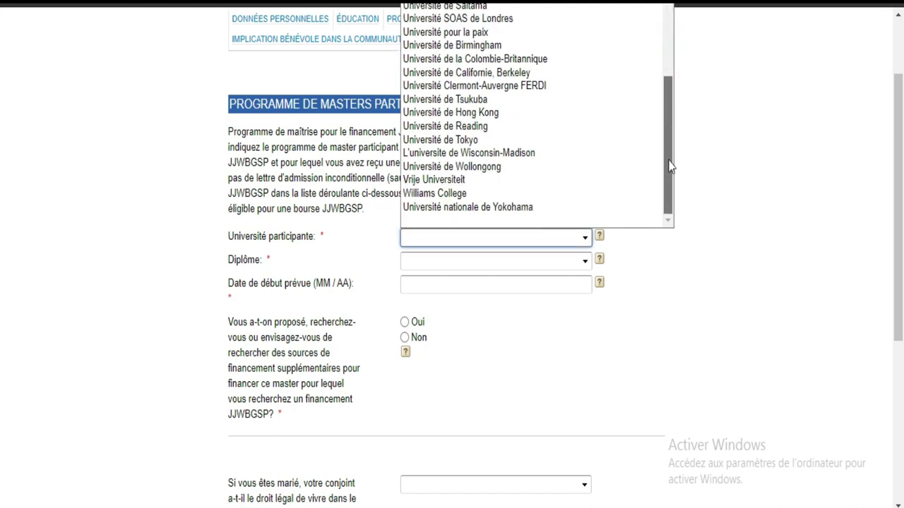
left_click(669, 161)
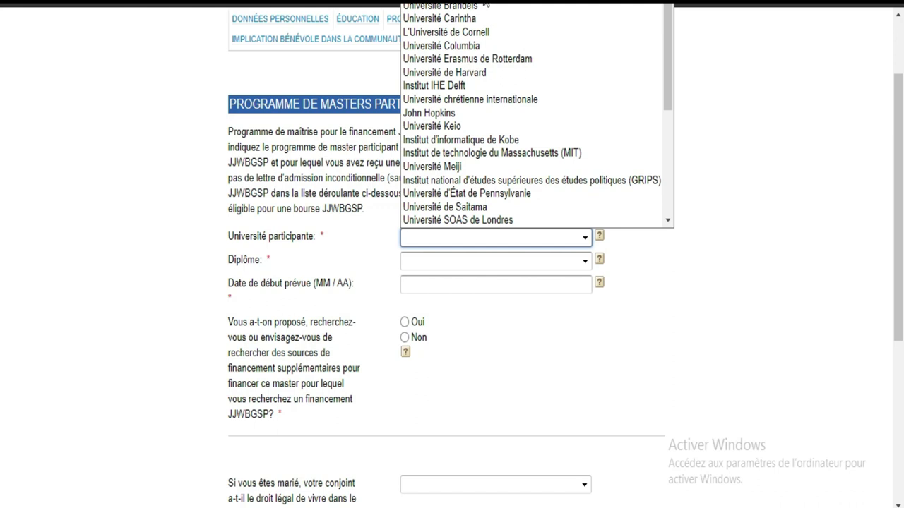
left_click(485, 3)
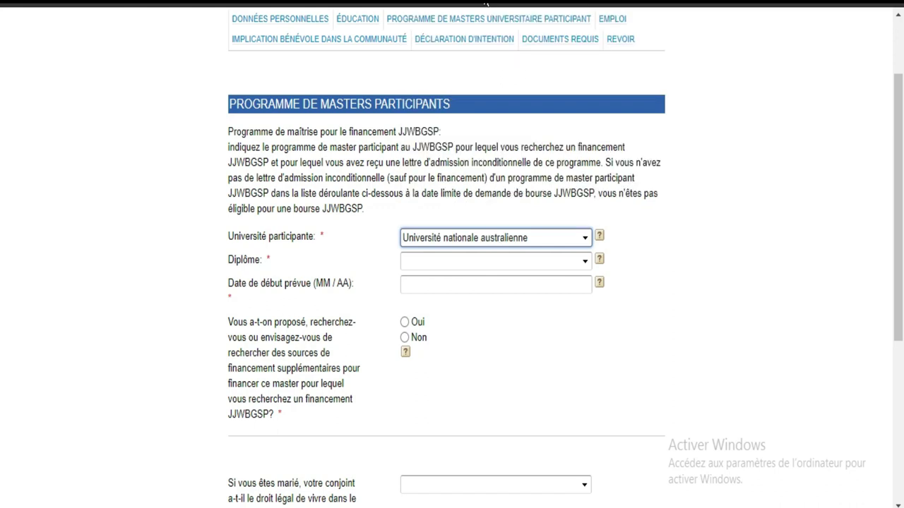
Set the degree to Brandeis University - Sustainable International Development.
left_click(495, 263)
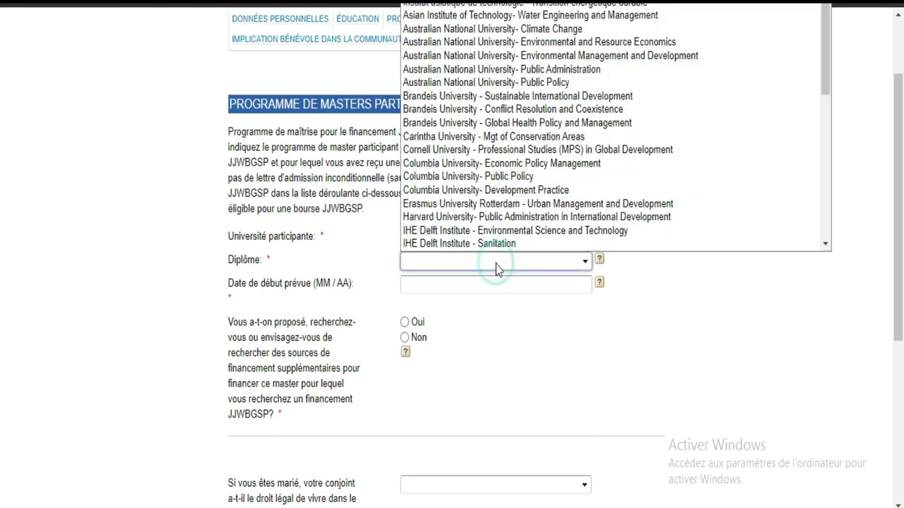
scroll(585, 246, "down", 1)
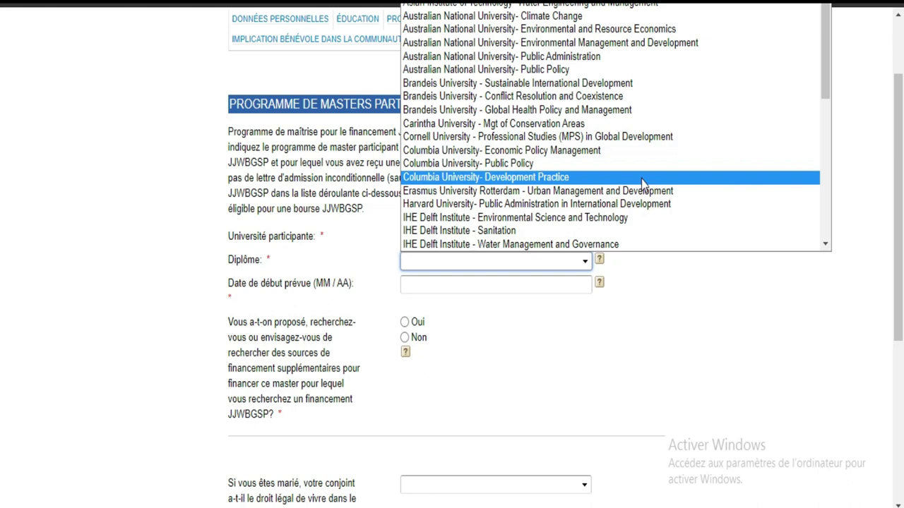
left_click_drag(827, 83, 829, 165)
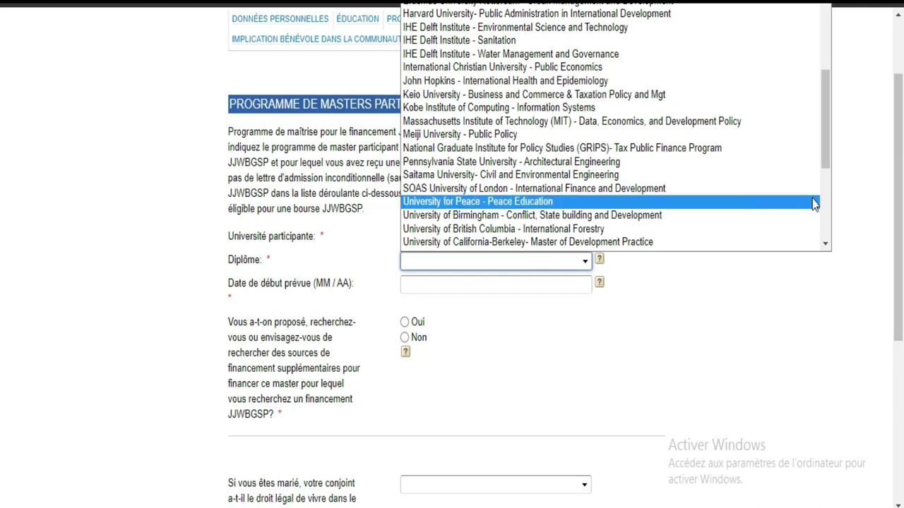
key("Escape")
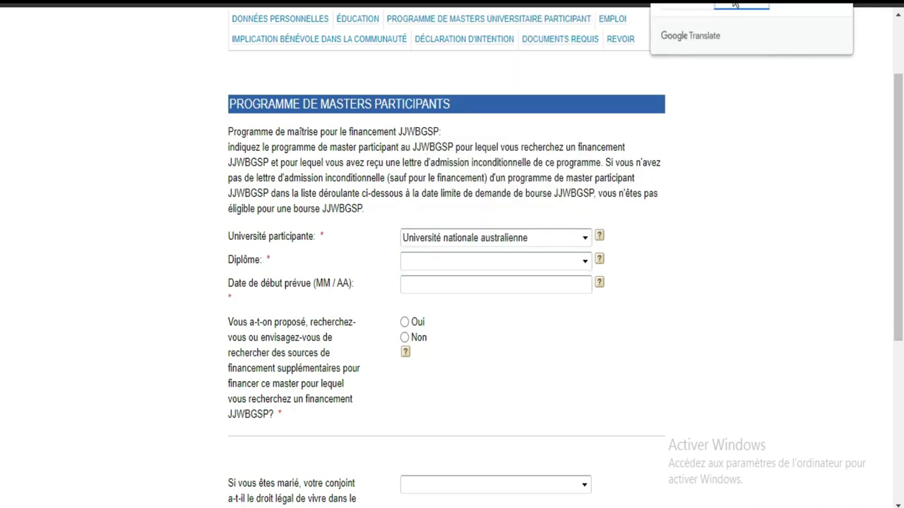
left_click(585, 261)
scroll(558, 202, "down", 1)
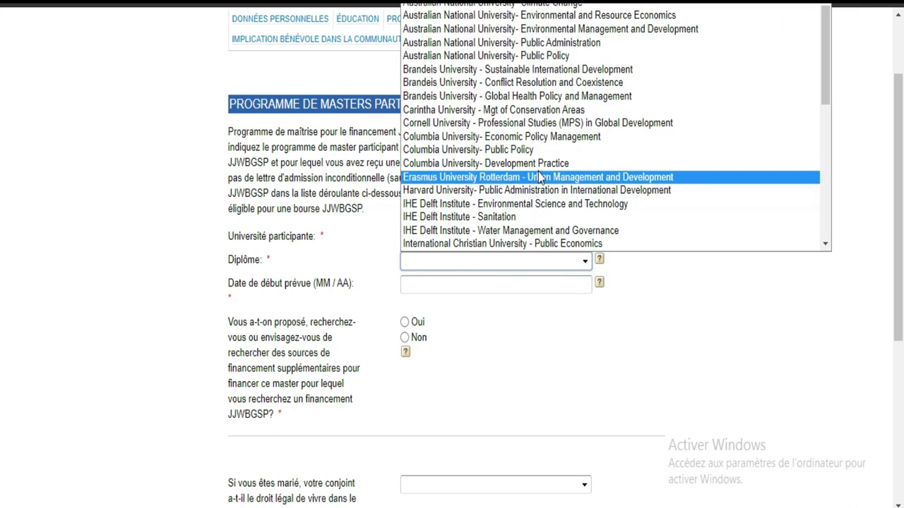
left_click(536, 70)
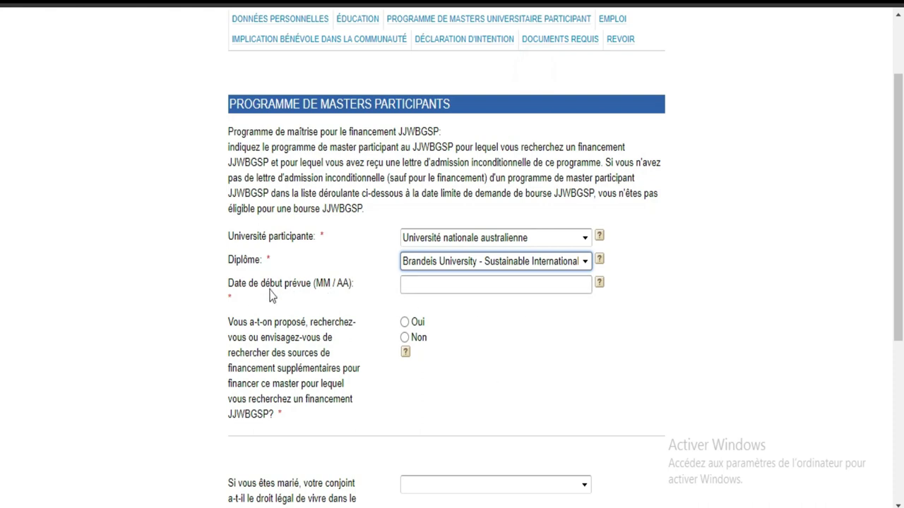
Enter 'septembre 2021' as the planned start date.
left_click(569, 283)
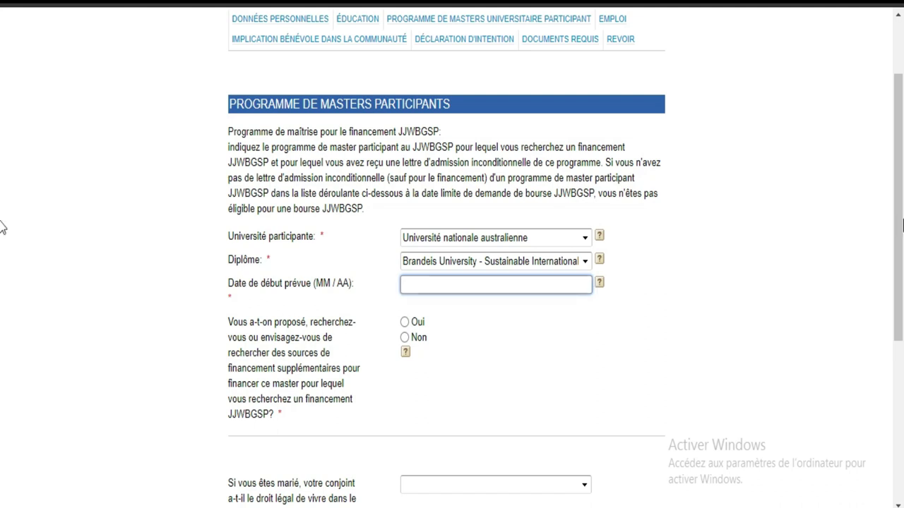
scroll(2, 283, "down", 3)
scroll(2, 290, "down", 1)
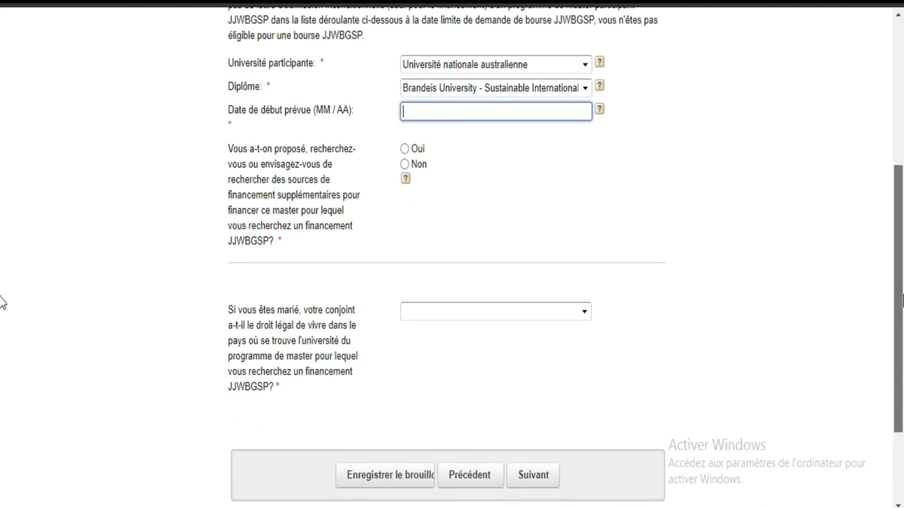
scroll(1, 296, "up", 6)
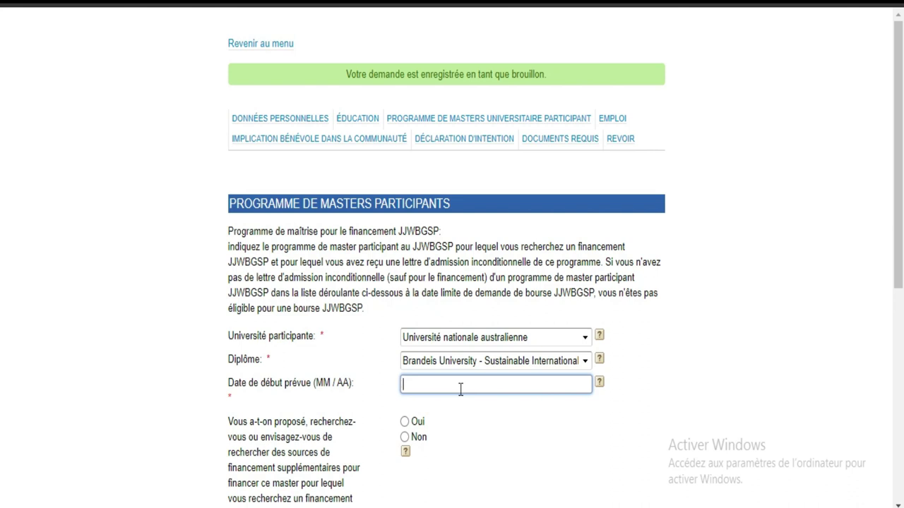
type("septembre 2021")
scroll(2, 212, "down", 3)
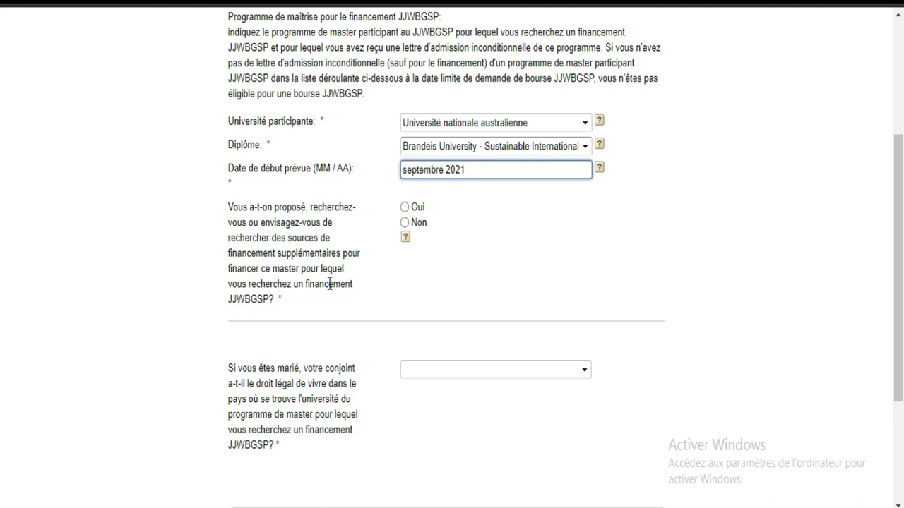
Answer Non to the question about seeking other funding.
left_click(405, 208)
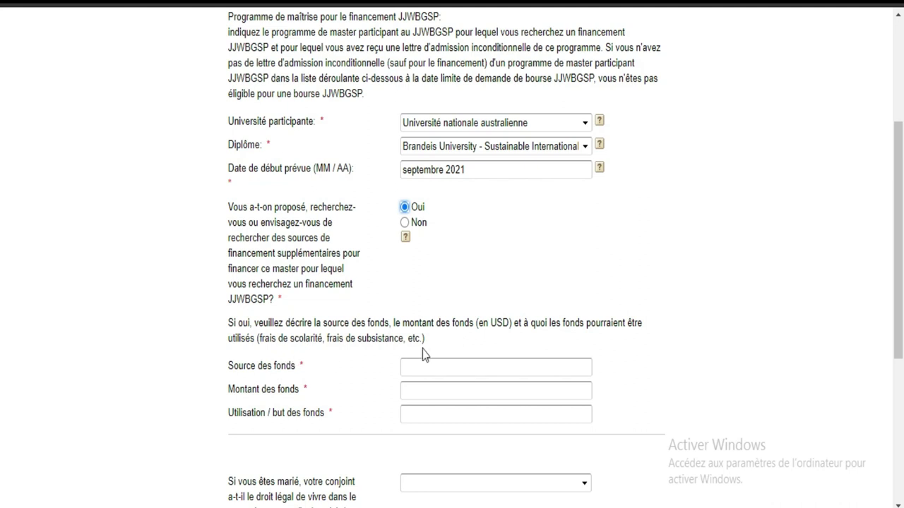
left_click(427, 366)
left_click(427, 367)
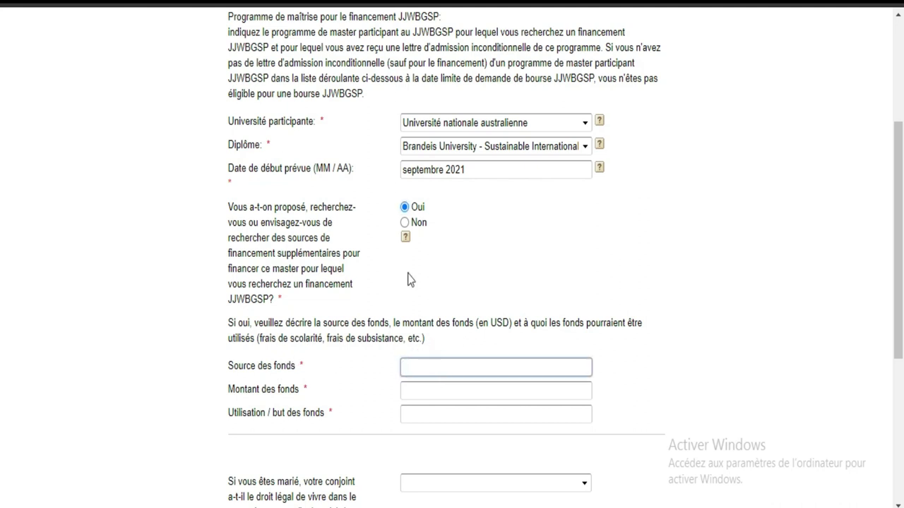
left_click(404, 223)
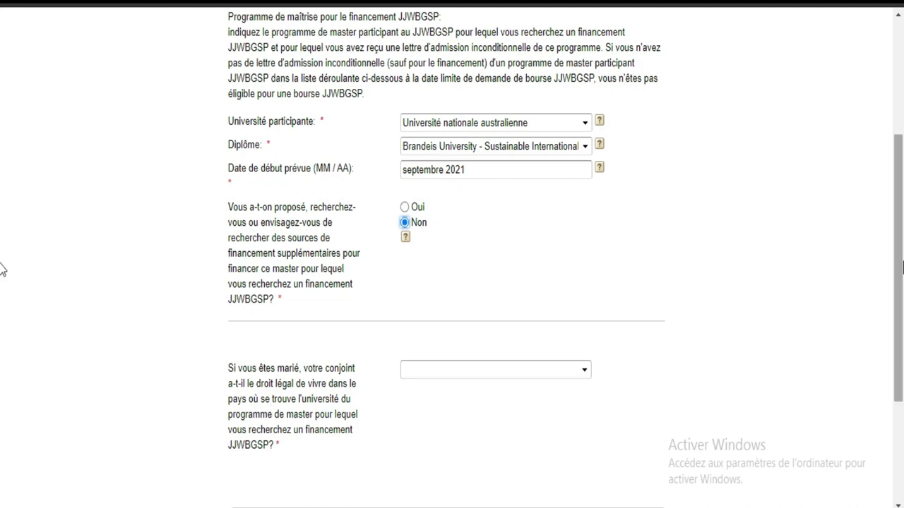
scroll(1, 269, "down", 3)
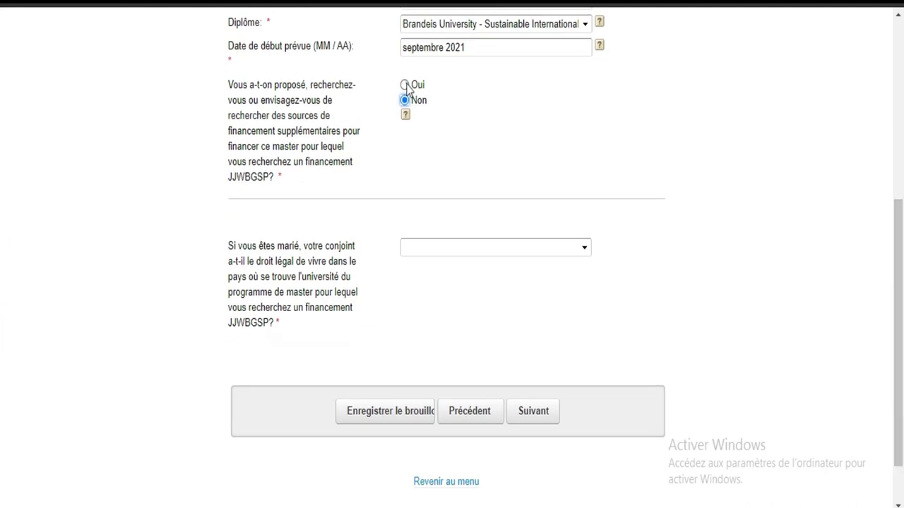
left_click(405, 85)
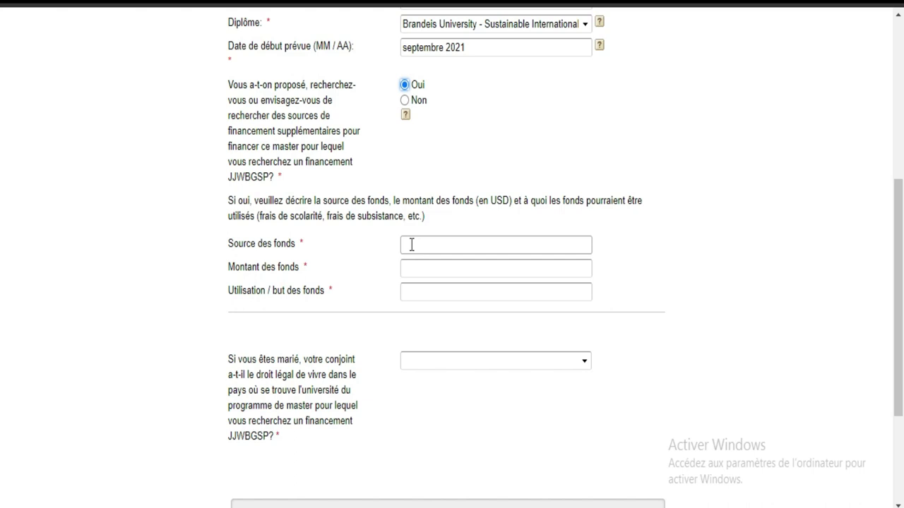
left_click(404, 101)
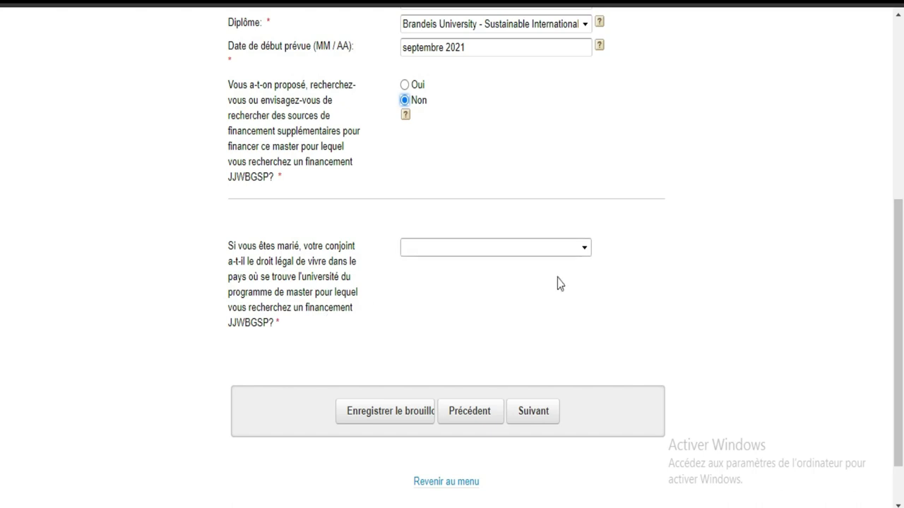
Answer 'je ne suis pas marié' to the spouse-residence question and continue with Suivant.
left_click(586, 248)
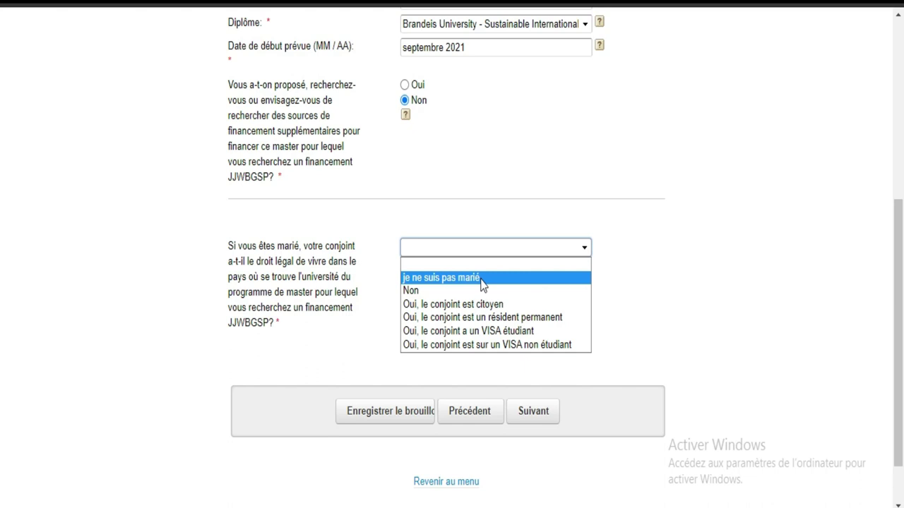
left_click(483, 280)
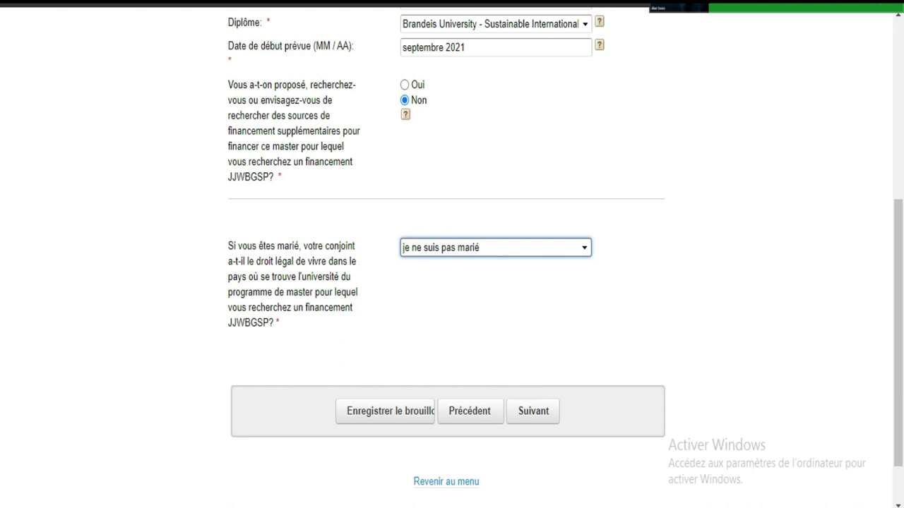
left_click(531, 415)
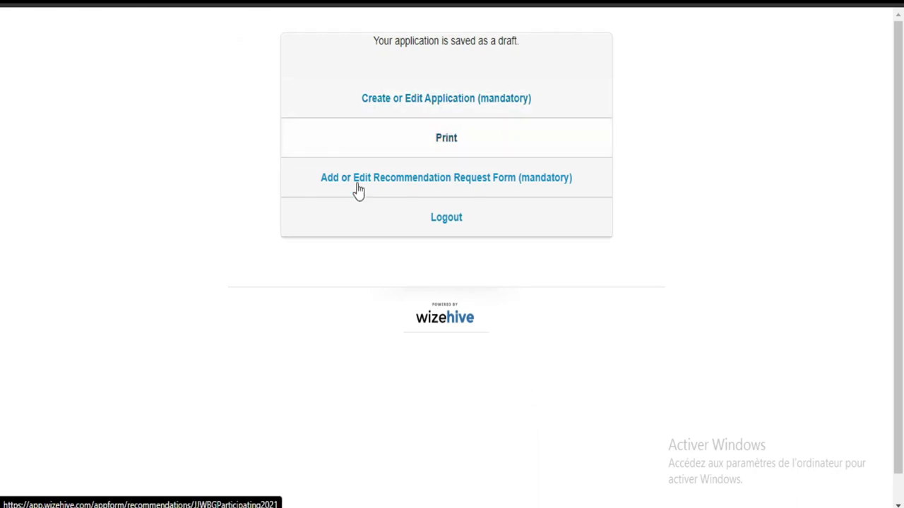
left_click(400, 183)
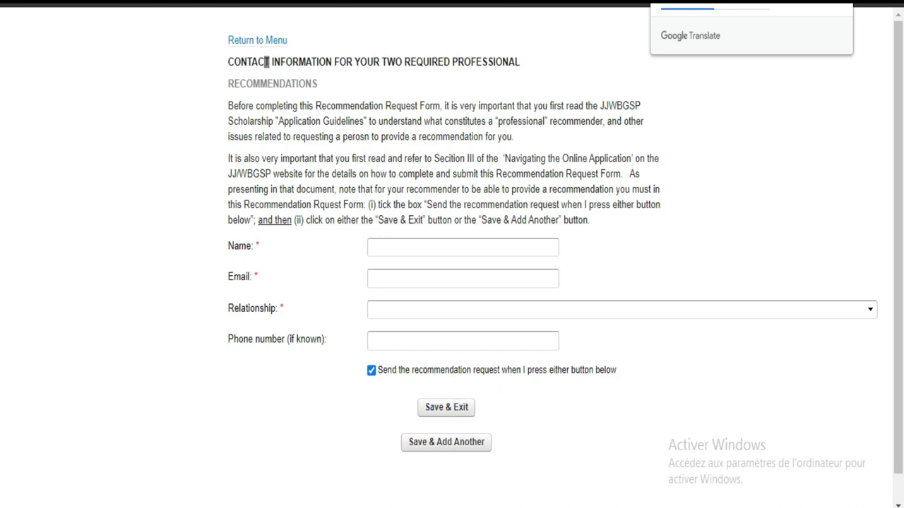
left_click(449, 409)
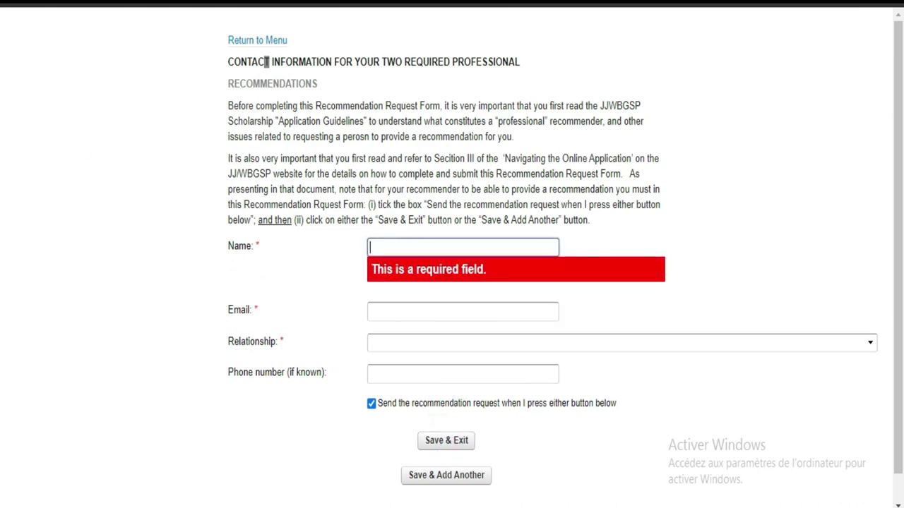
left_click(257, 40)
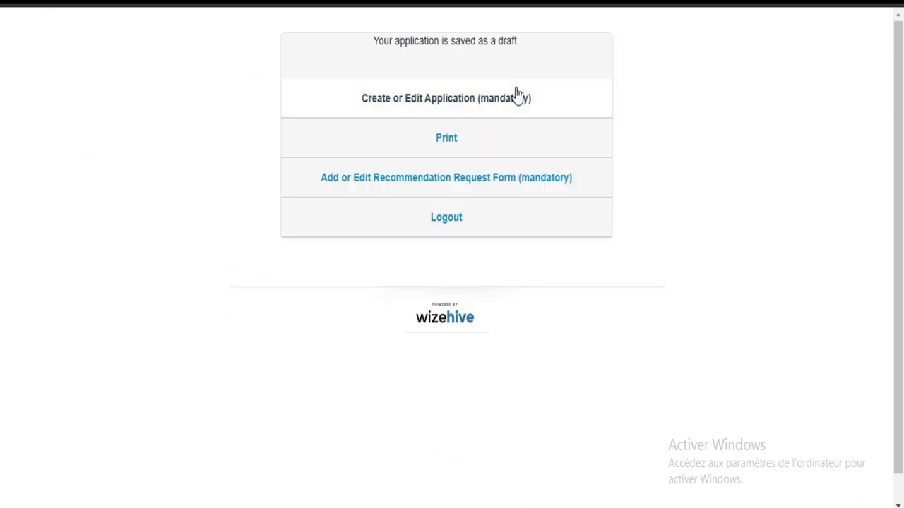
Reopen the application and page past the masters program and Japan Financing sections.
left_click(466, 103)
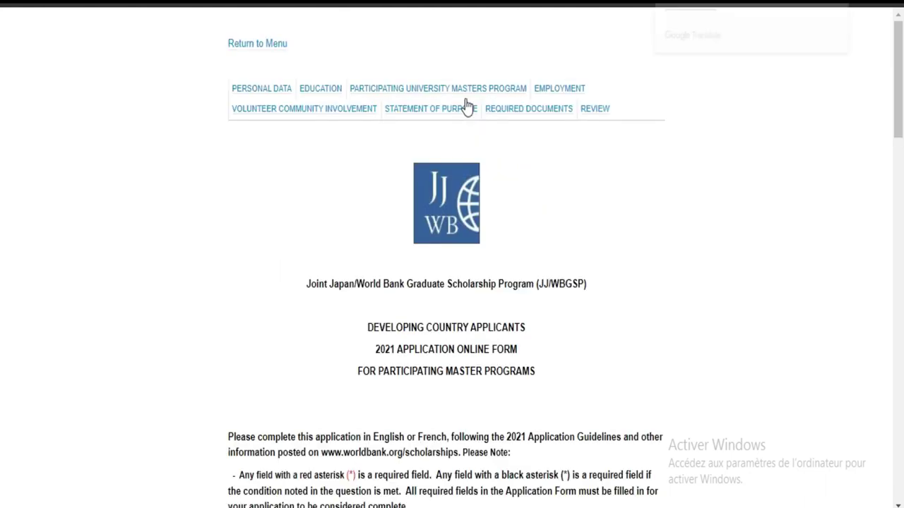
left_click_drag(901, 67, 901, 384)
left_click(494, 355)
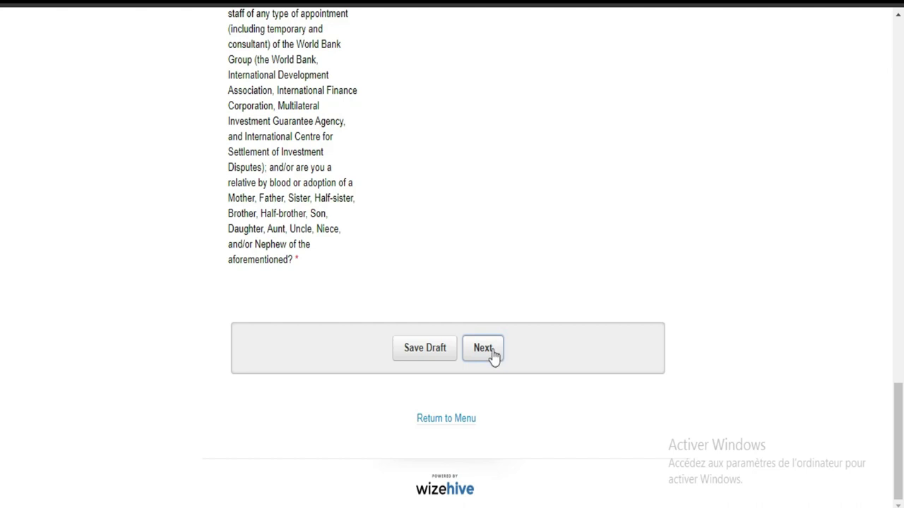
left_click_drag(902, 102, 902, 375)
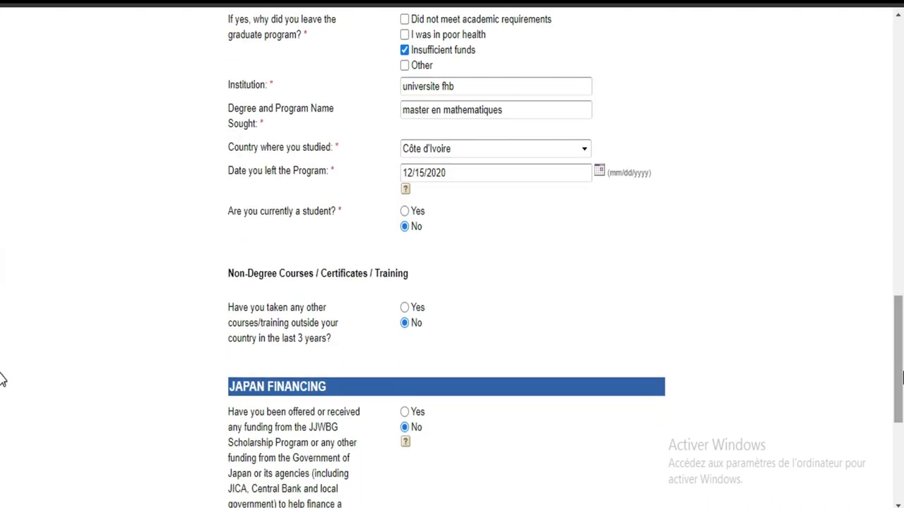
left_click_drag(901, 343, 884, 421)
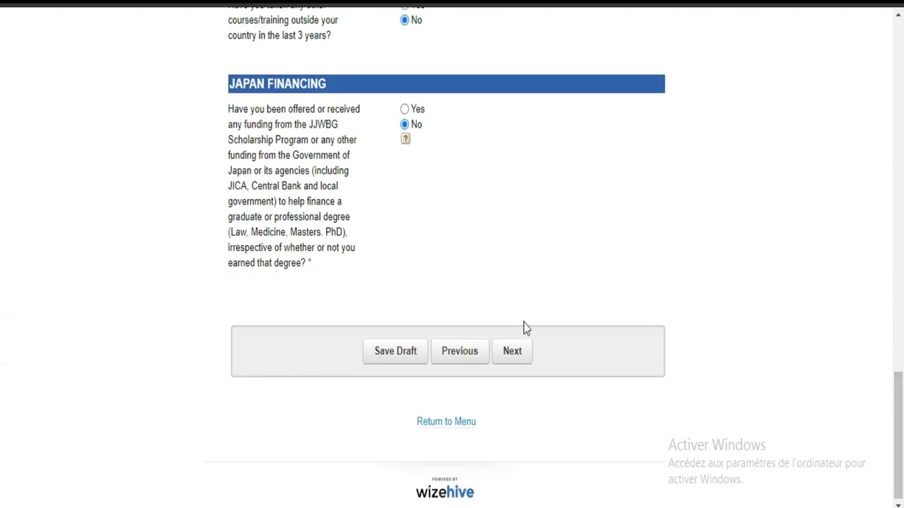
left_click(512, 353)
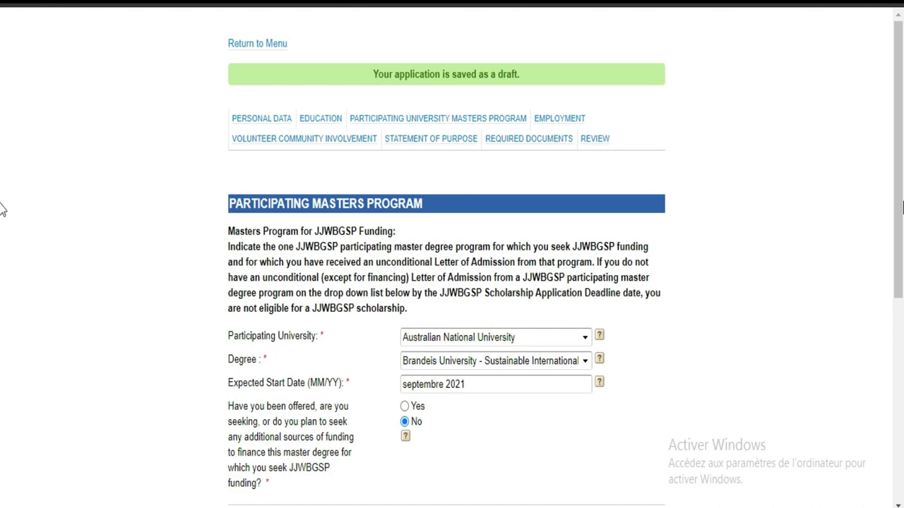
scroll(2, 282, "down", 5)
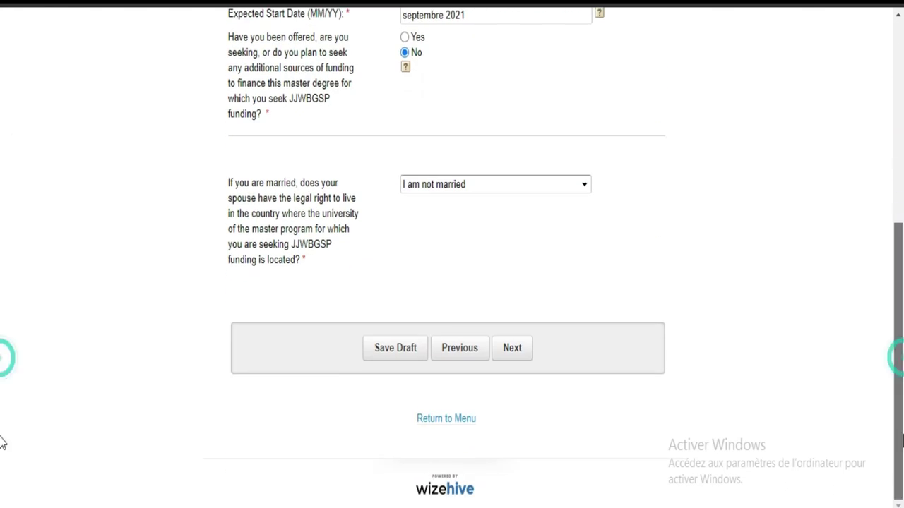
left_click(513, 353)
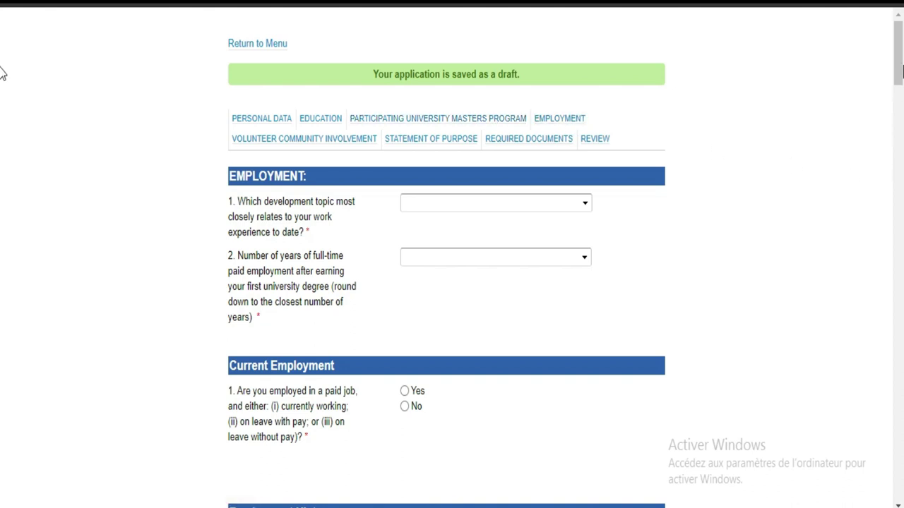
Translate the Employment page into French with the browser's 'Traduire en français'.
scroll(2, 85, "down", 2)
scroll(2, 89, "down", 1)
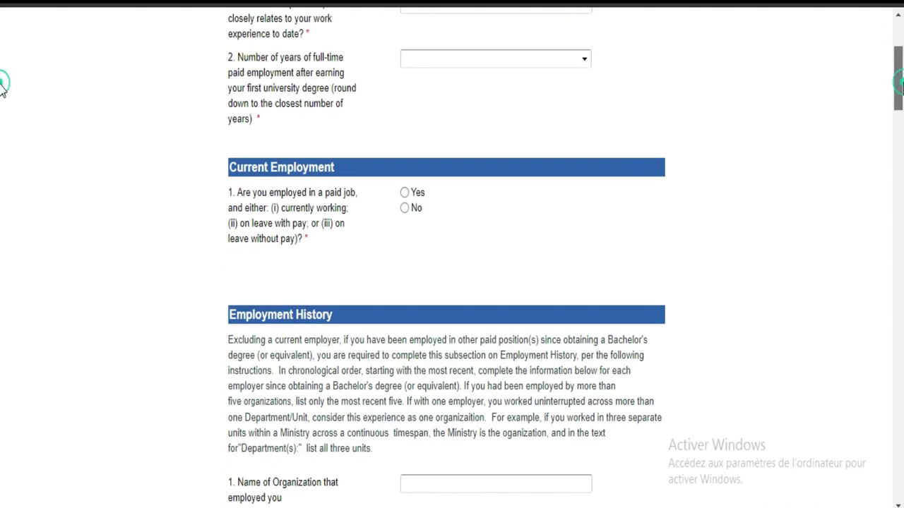
scroll(2, 75, "up", 2)
right_click(803, 145)
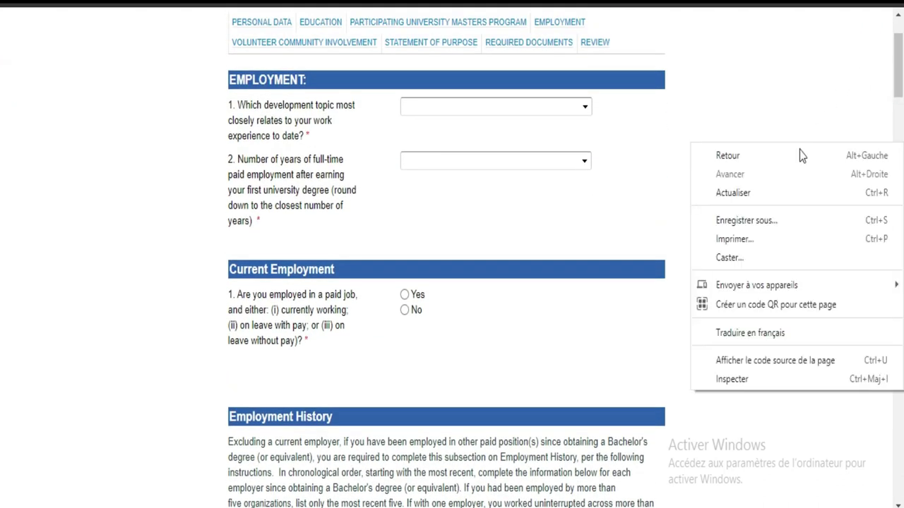
left_click(756, 333)
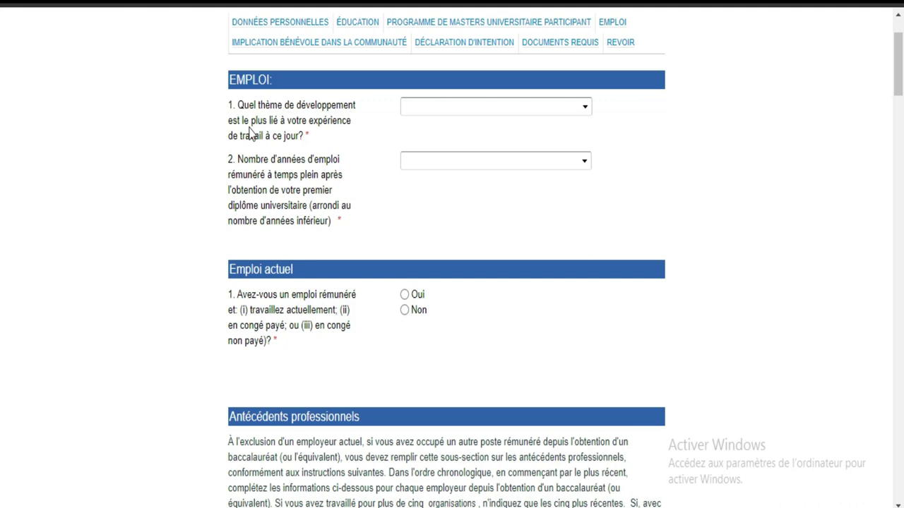
left_click(539, 108)
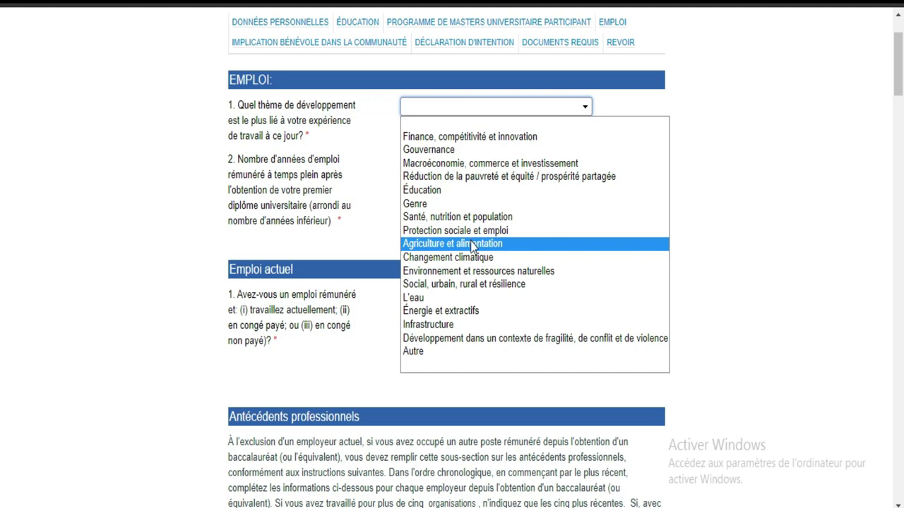
Choose Énergie et extractifs, 2 years of paid employment, and Non for currently employed.
left_click(469, 311)
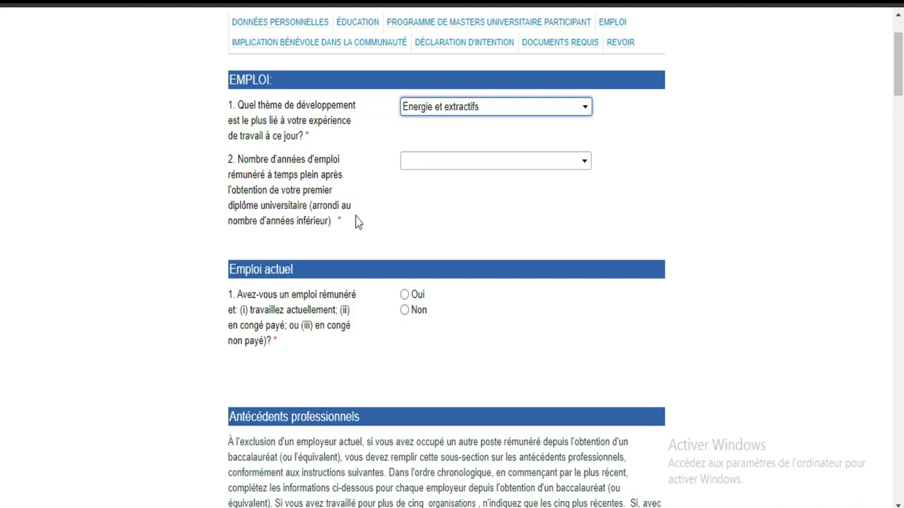
left_click(502, 162)
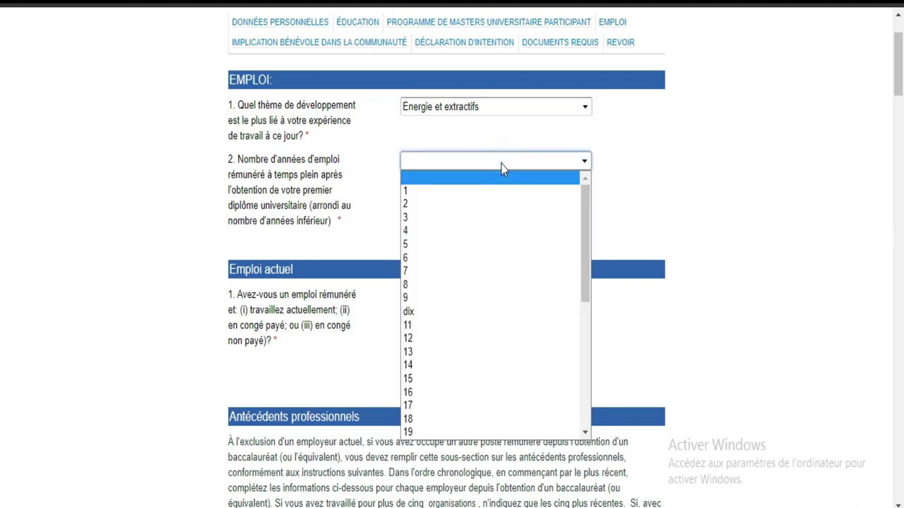
left_click(423, 205)
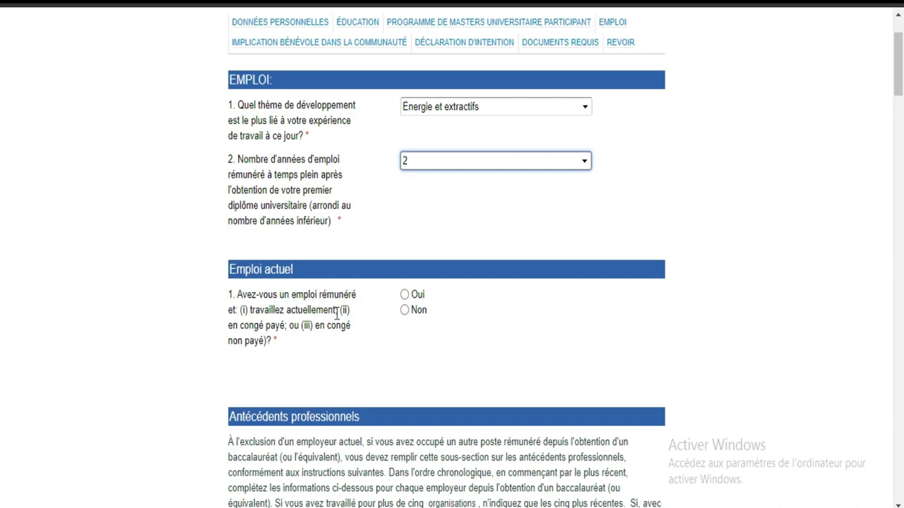
left_click(408, 310)
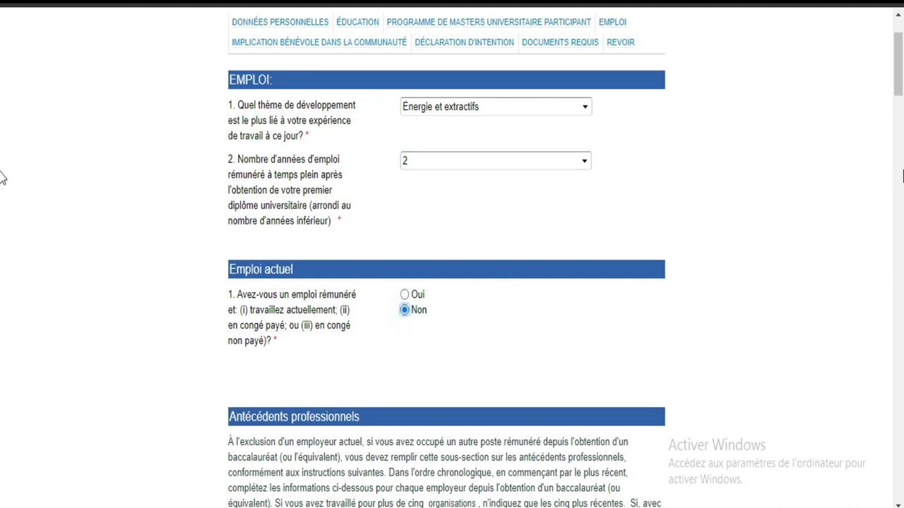
scroll(2, 99, "down", 5)
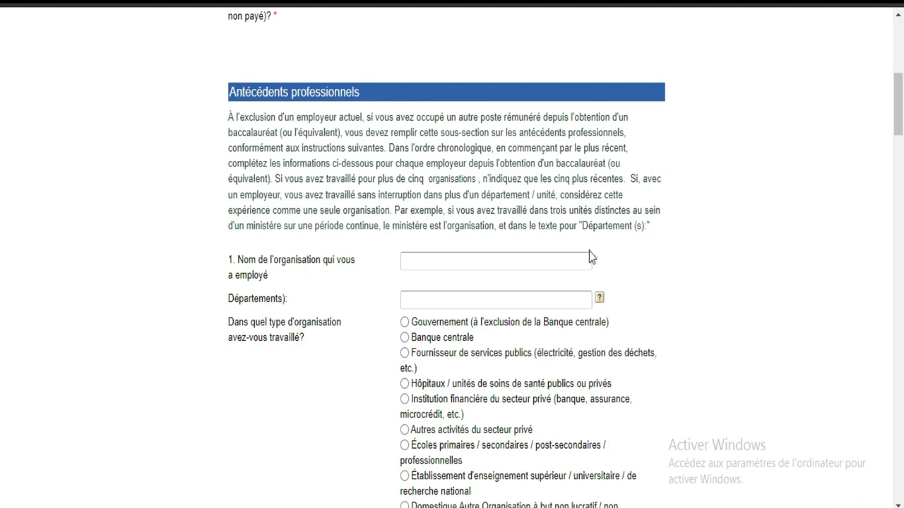
Leave the organisation name and departments blank and save the Emploi section with Suivant.
mouse_move(902, 97)
left_mouse_down()
mouse_move(902, 156)
mouse_move(902, 83)
mouse_move(902, 104)
left_mouse_up()
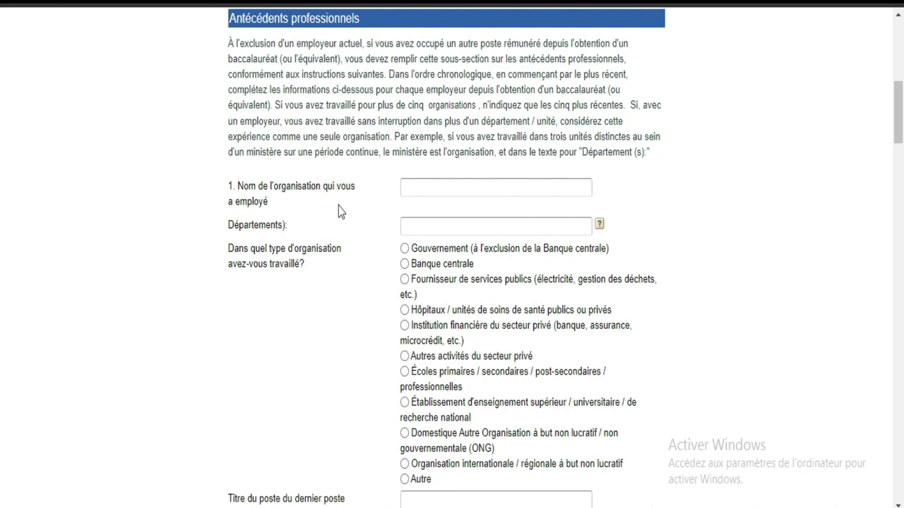
left_click(419, 190)
left_click(426, 223)
left_click_drag(900, 124, 899, 477)
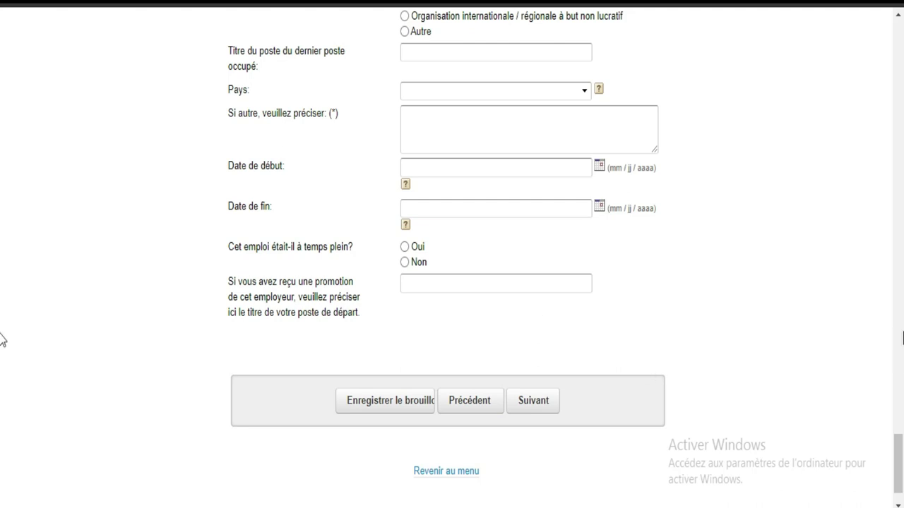
mouse_move(902, 457)
left_mouse_down()
mouse_move(902, 257)
mouse_move(902, 443)
left_mouse_up()
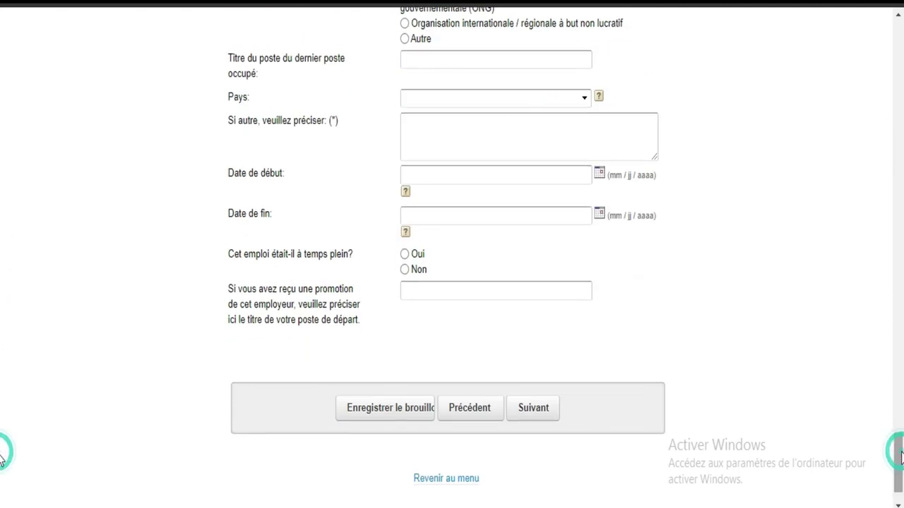
left_click(534, 408)
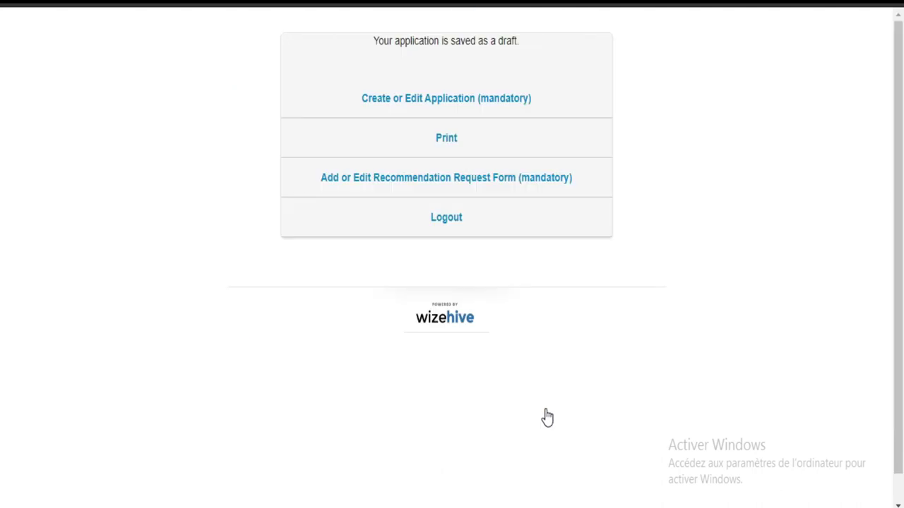
Visit the Recommendation Request Form, exit it, and reopen the application for editing.
left_click(516, 191)
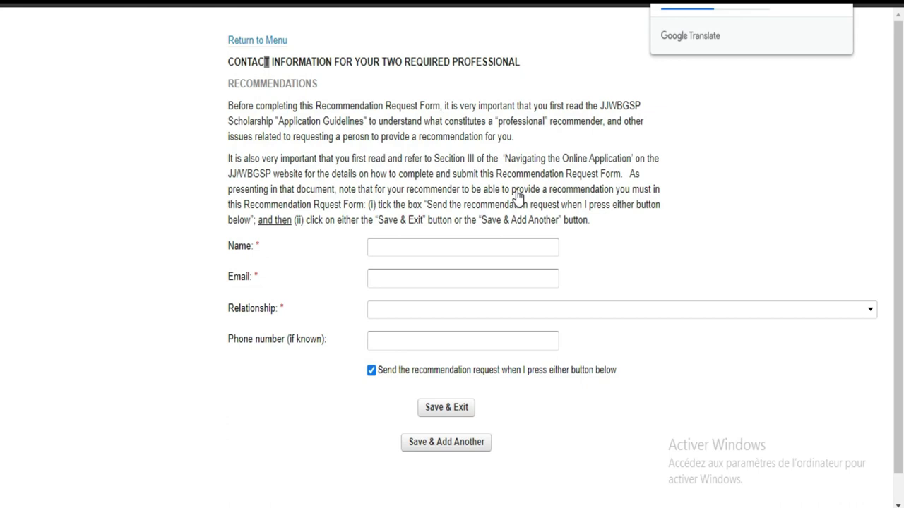
left_click(459, 410)
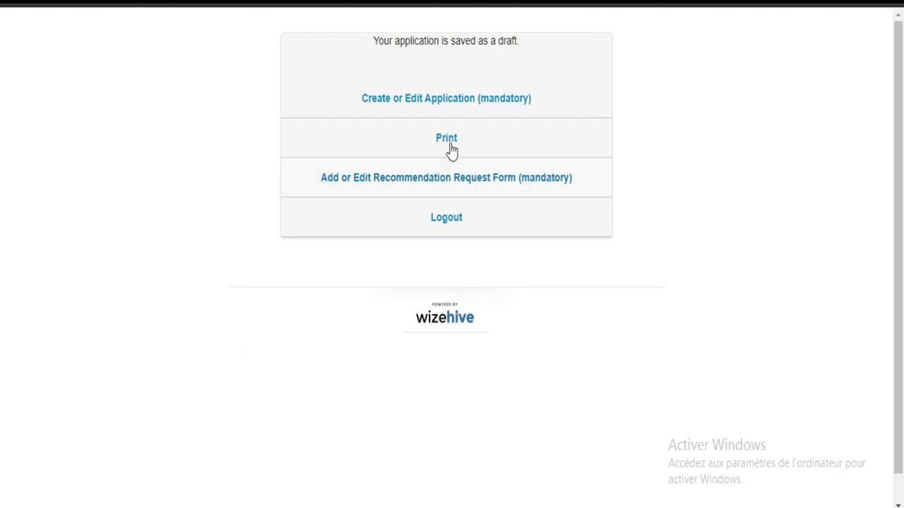
left_click(430, 97)
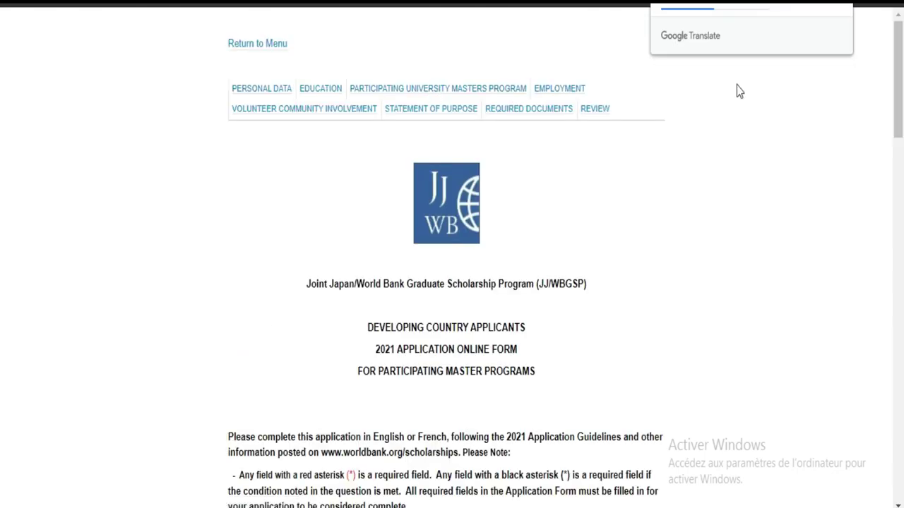
scroll(1, 258, "down", 12)
left_click_drag(897, 264, 898, 445)
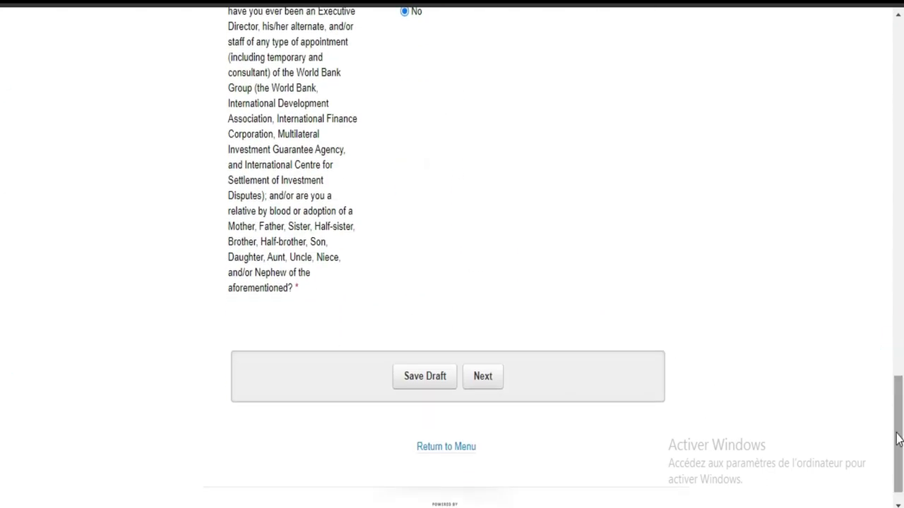
Page forward through Personal Data, Education, masters program and Employment to Volunteer Work.
left_click(472, 380)
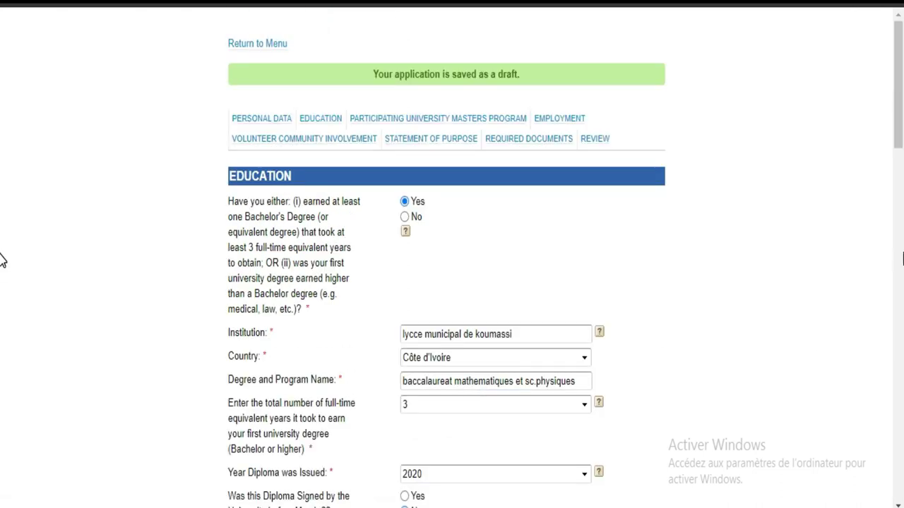
scroll(4, 292, "down", 15)
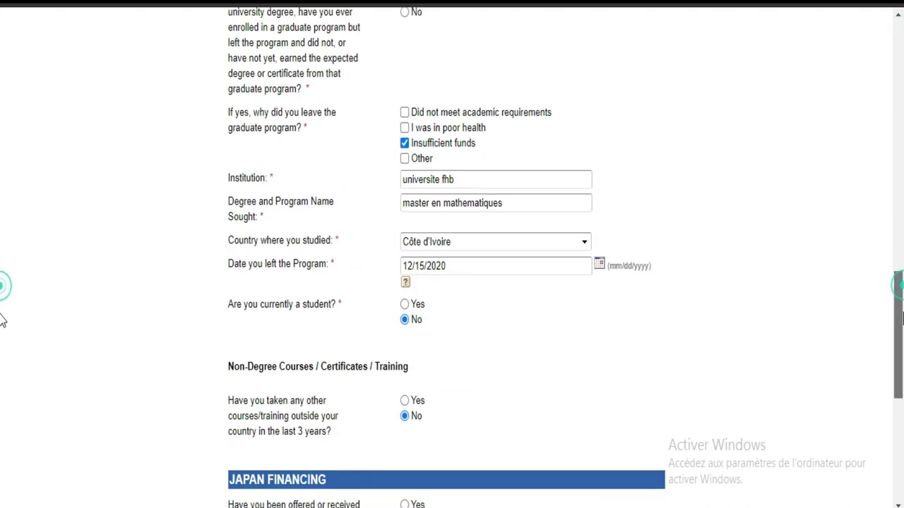
left_click(513, 472)
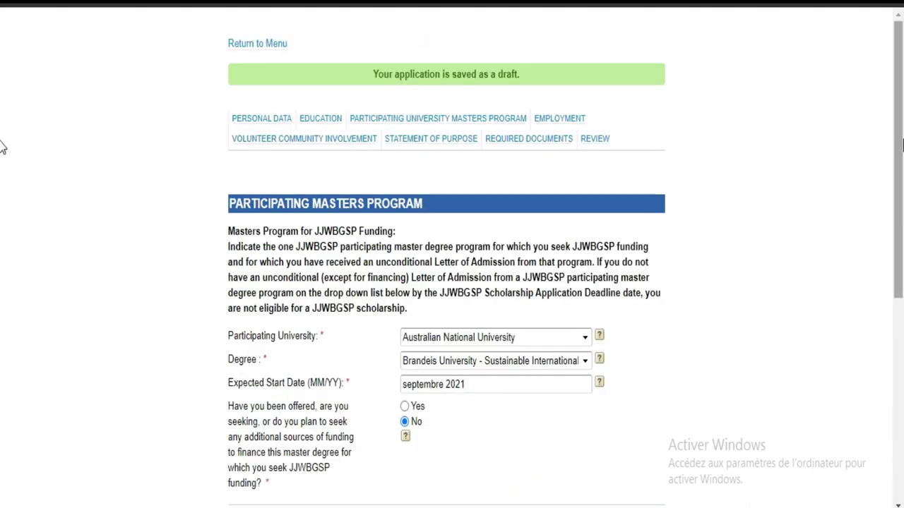
left_click_drag(900, 145, 901, 286)
scroll(535, 294, "down", 2)
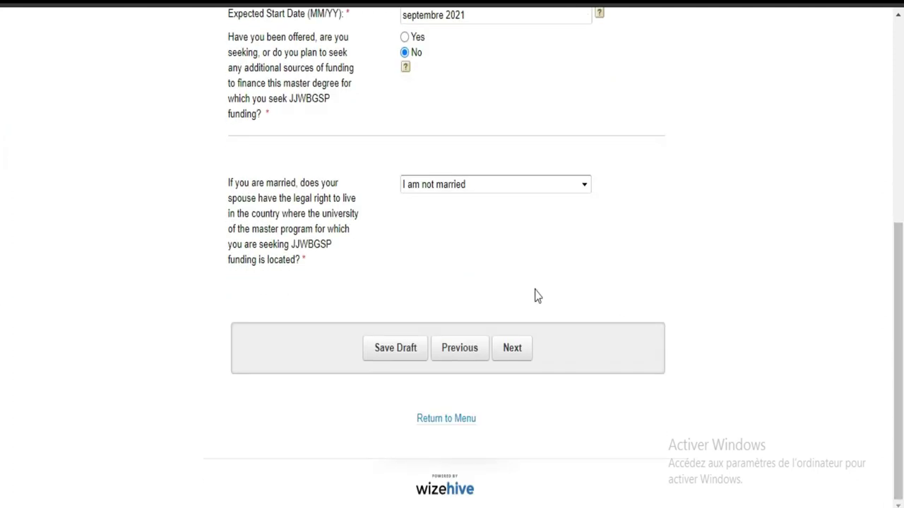
left_click(516, 348)
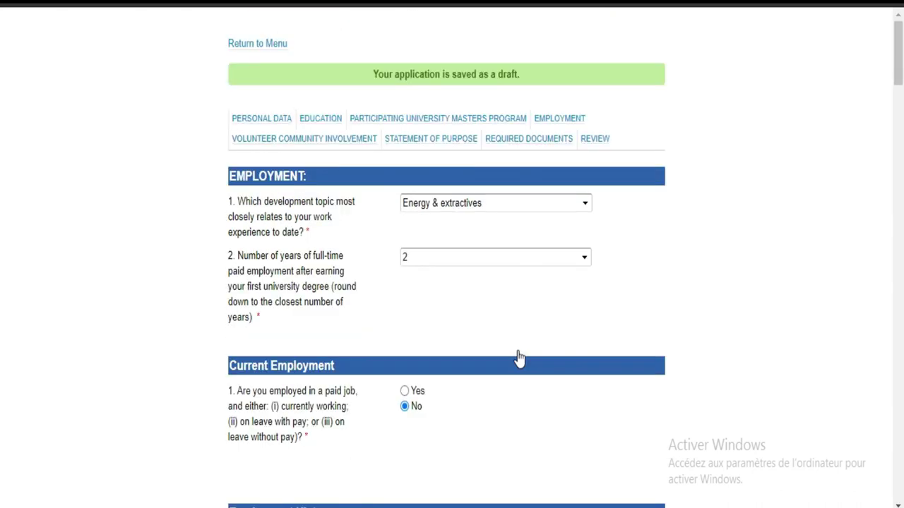
scroll(2, 262, "down", 20)
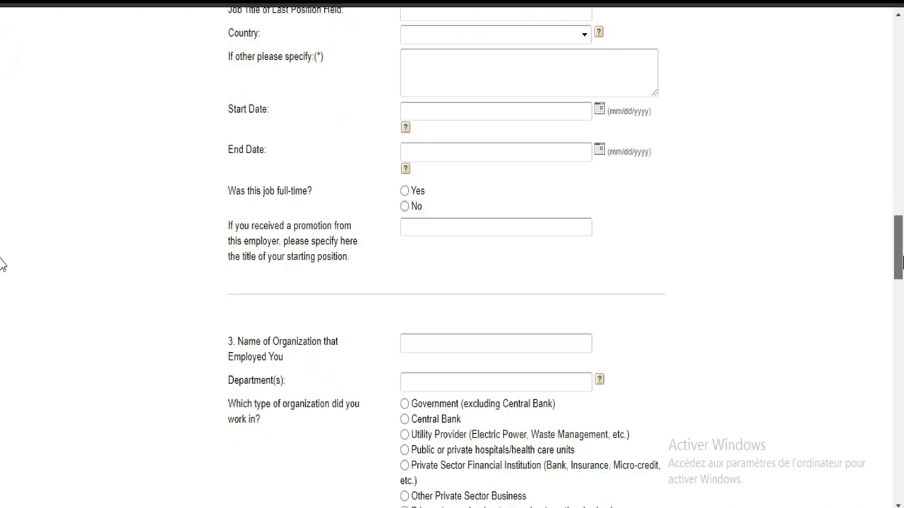
scroll(2, 387, "down", 10)
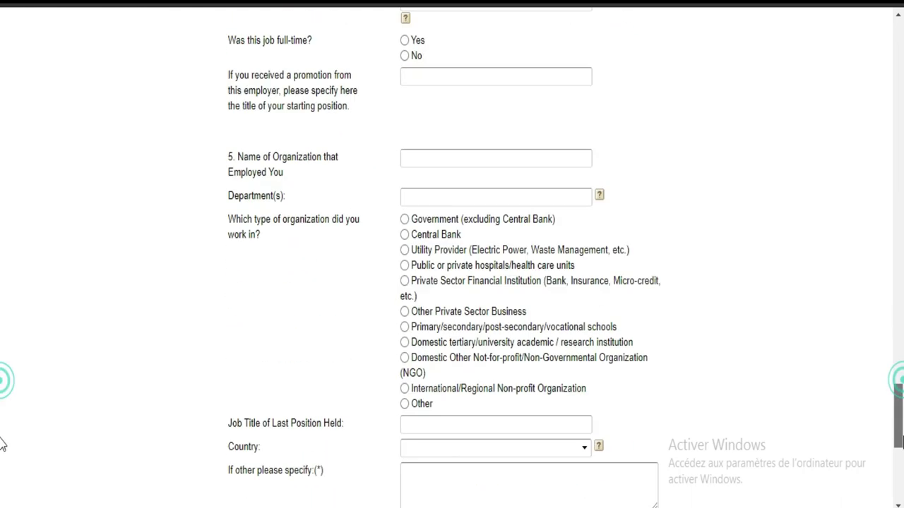
left_click(512, 375)
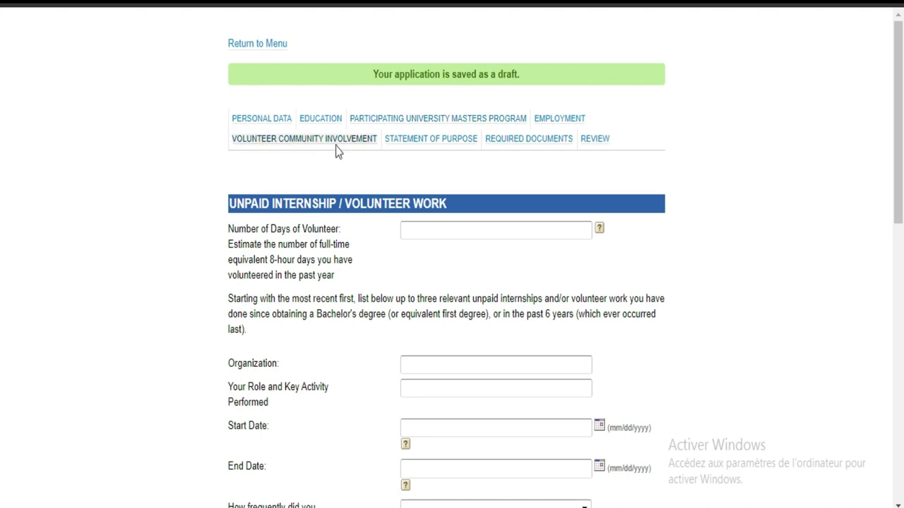
Request a French translation of the Volunteer Work page via the right-click menu.
right_click(768, 263)
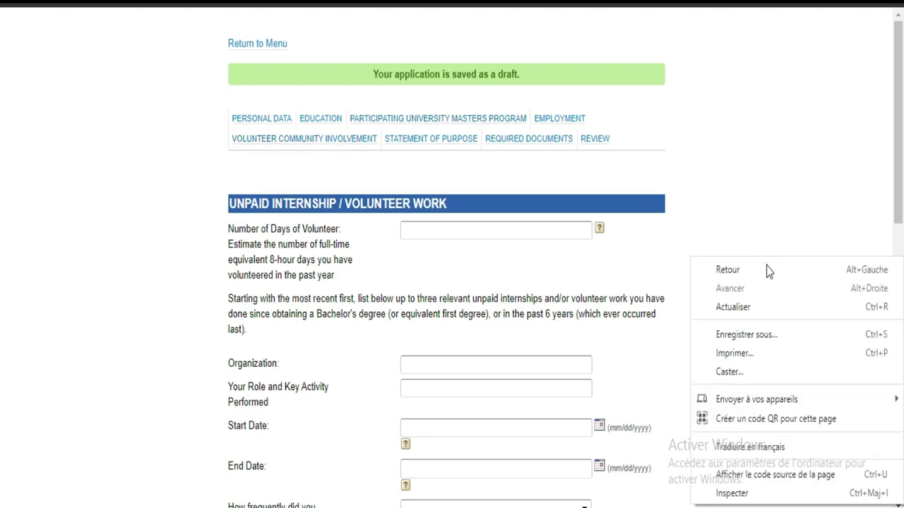
left_click(734, 446)
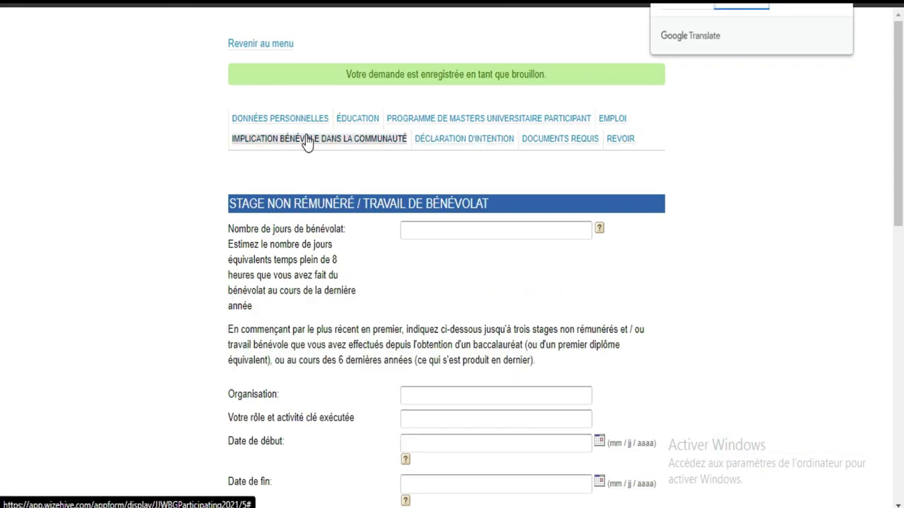